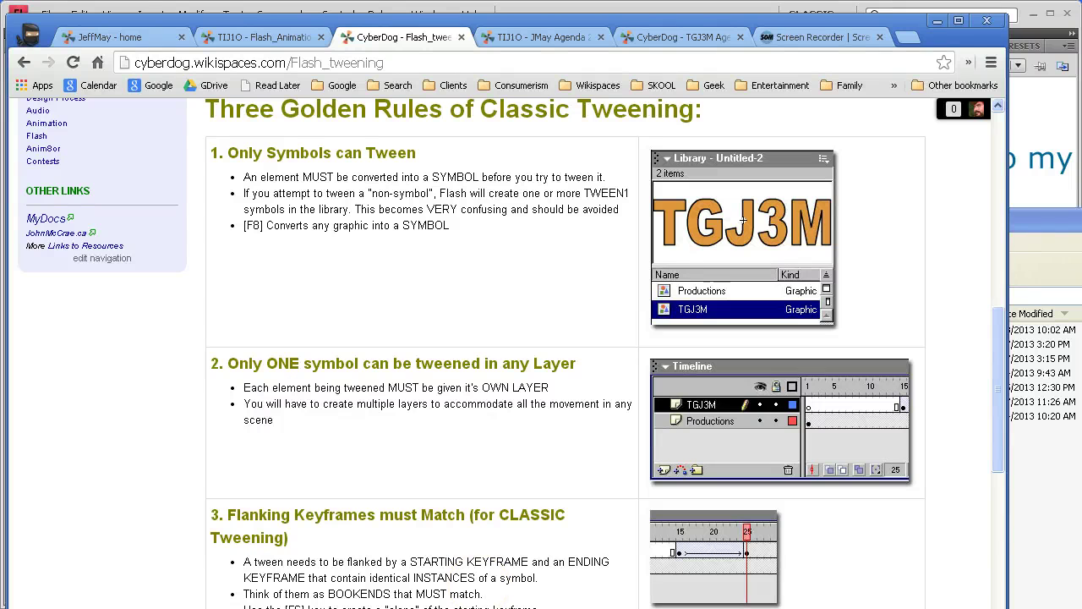
# Play the finished MayJ Flash Title and MayJ Title Animation movies from the project folder.
pyautogui.click(1049, 550)
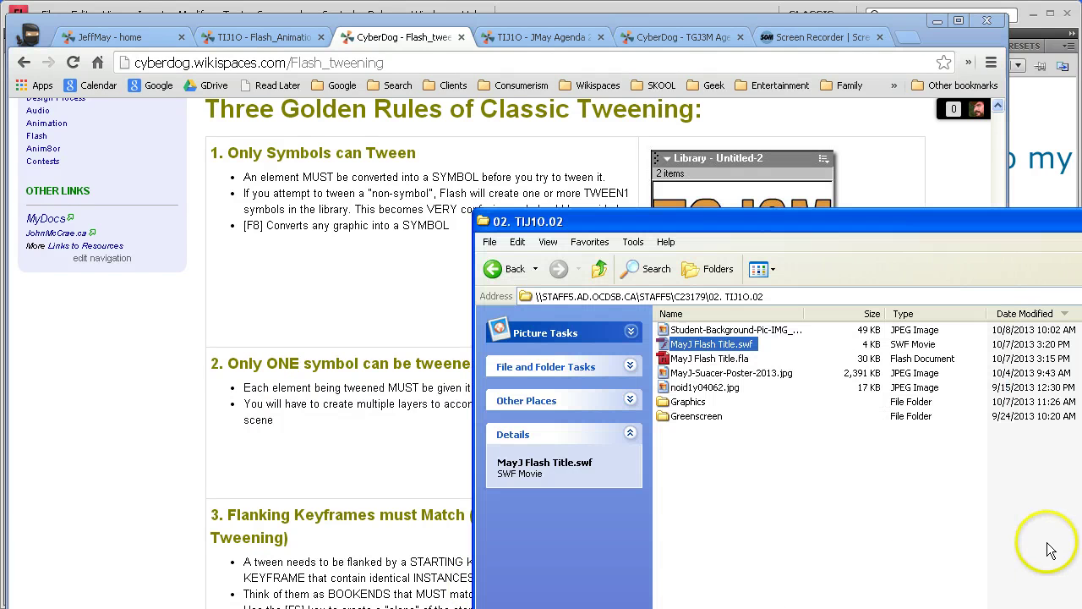
pyautogui.doubleClick(663, 347)
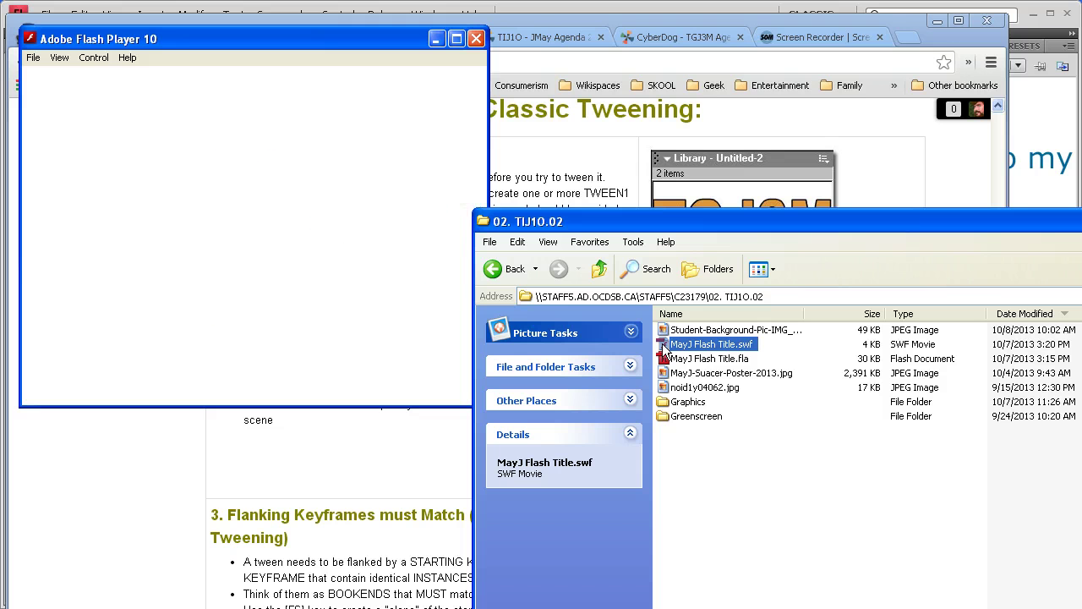
pyautogui.click(475, 38)
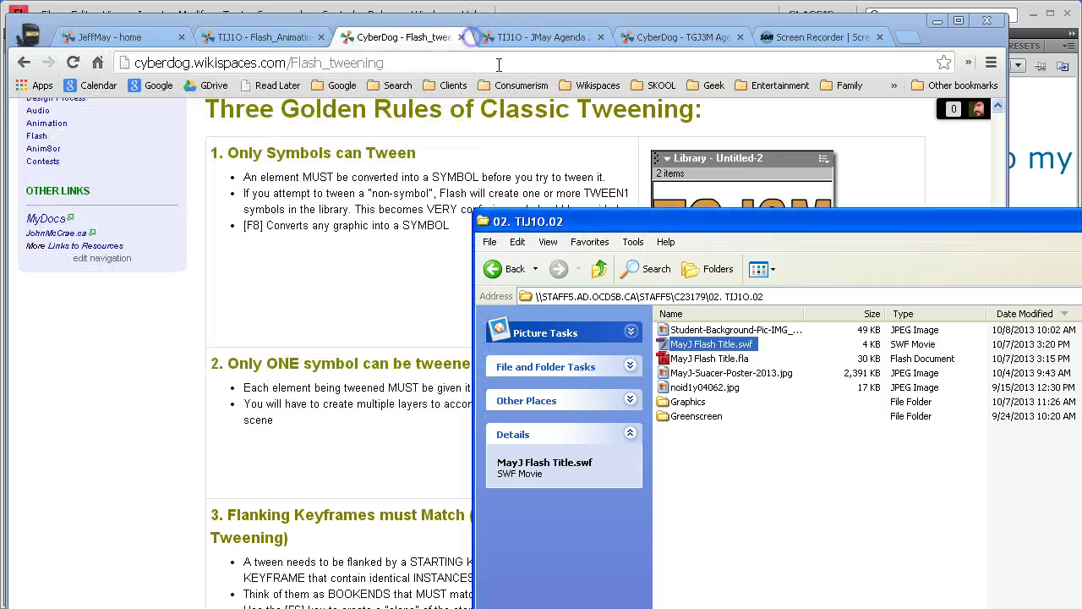
pyautogui.doubleClick(681, 401)
pyautogui.click(665, 332)
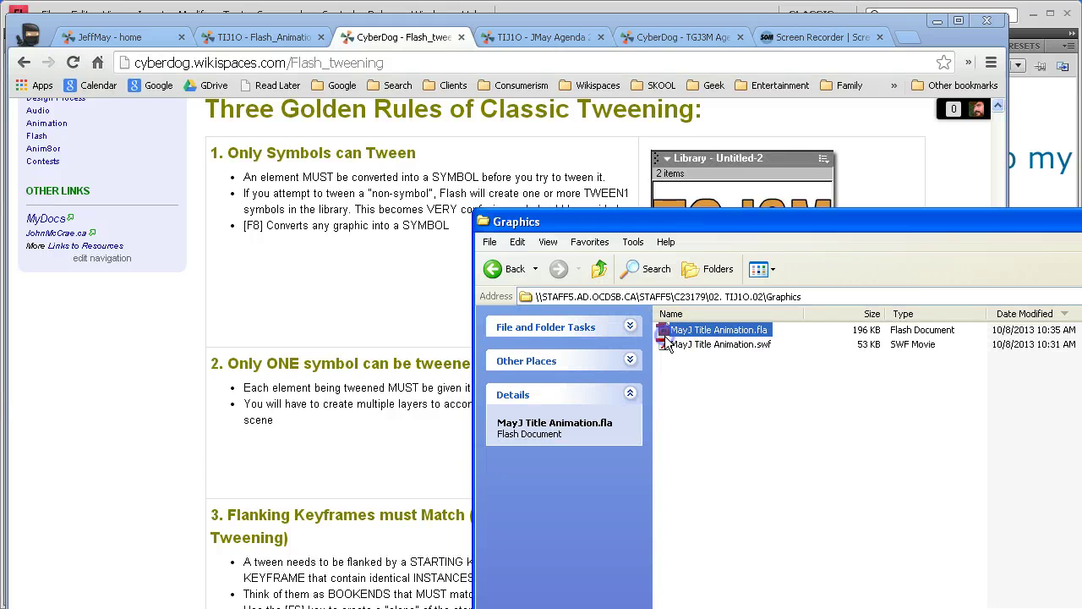
pyautogui.doubleClick(665, 343)
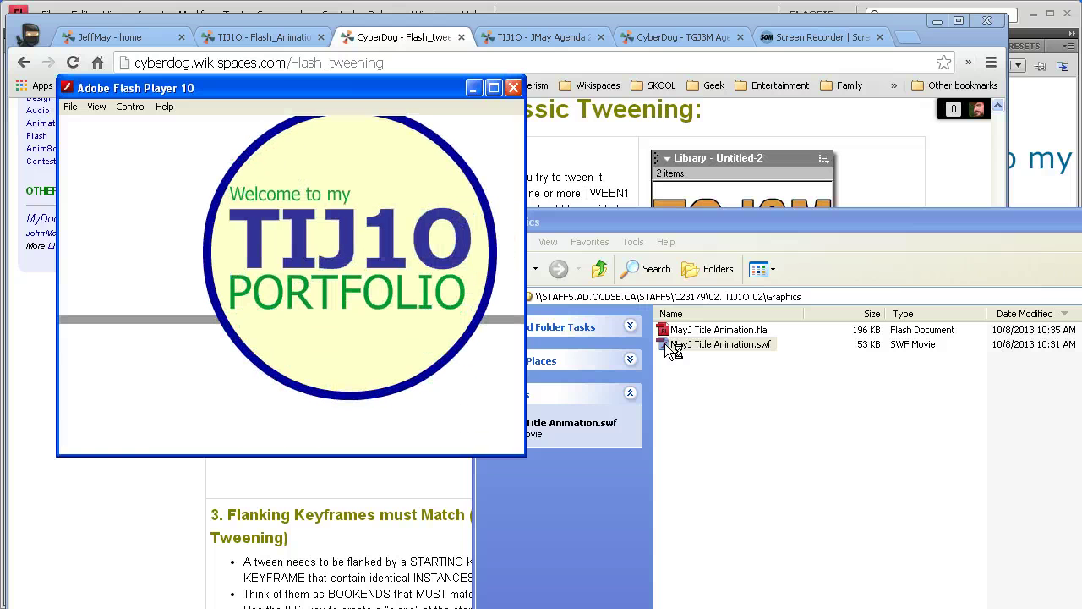
# Close the preview and scrub the Flash timeline to preview the three text tweens.
pyautogui.click(515, 88)
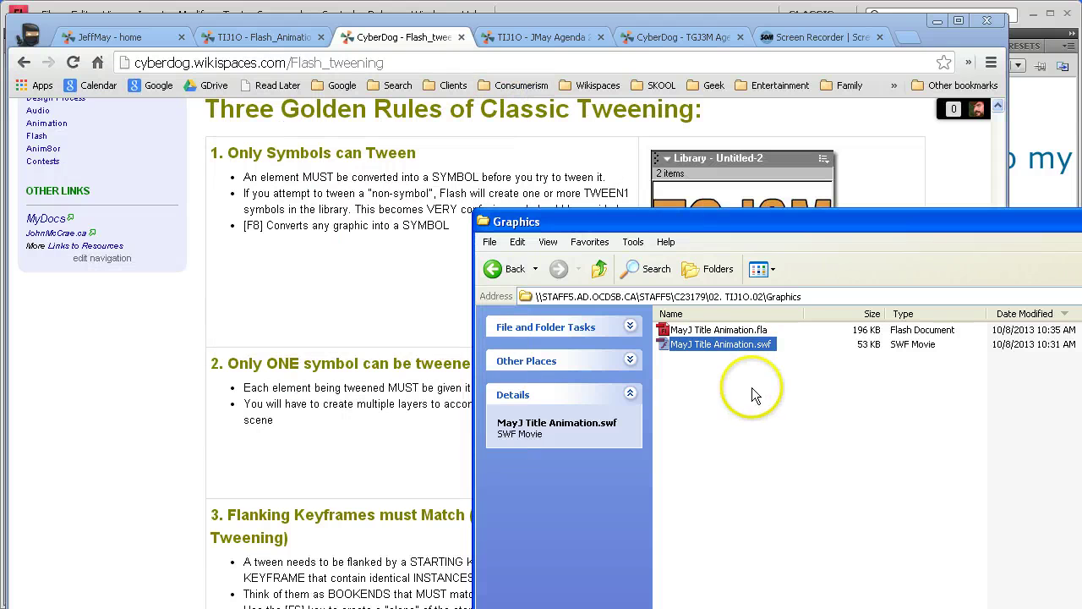
pyautogui.click(752, 388)
pyautogui.click(599, 268)
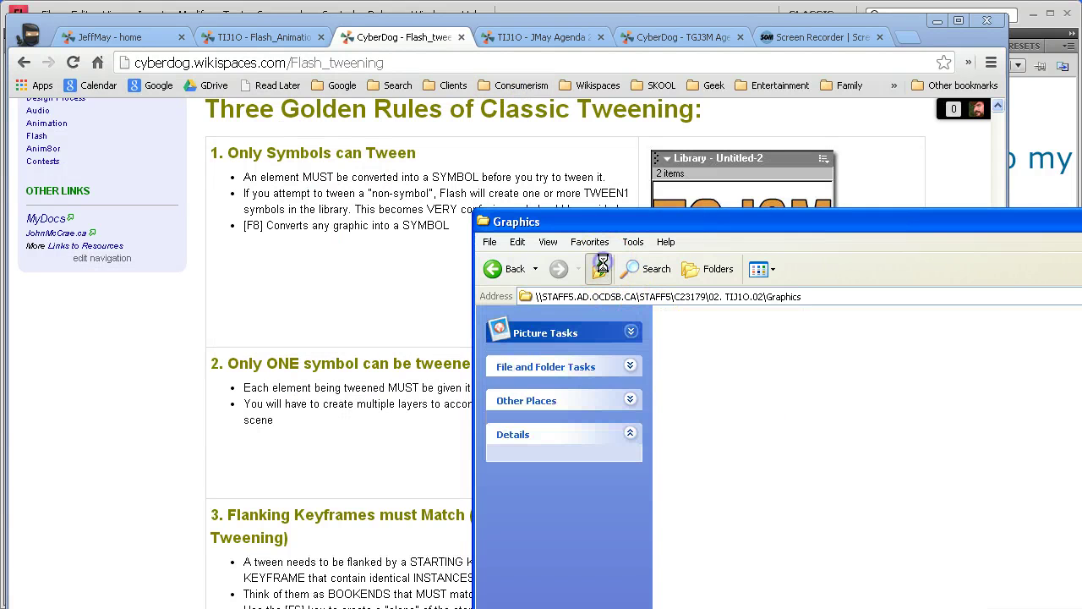
pyautogui.click(96, 400)
pyautogui.hotkey('alt', 'Tab')
pyautogui.hotkey('alt', 'Tab')
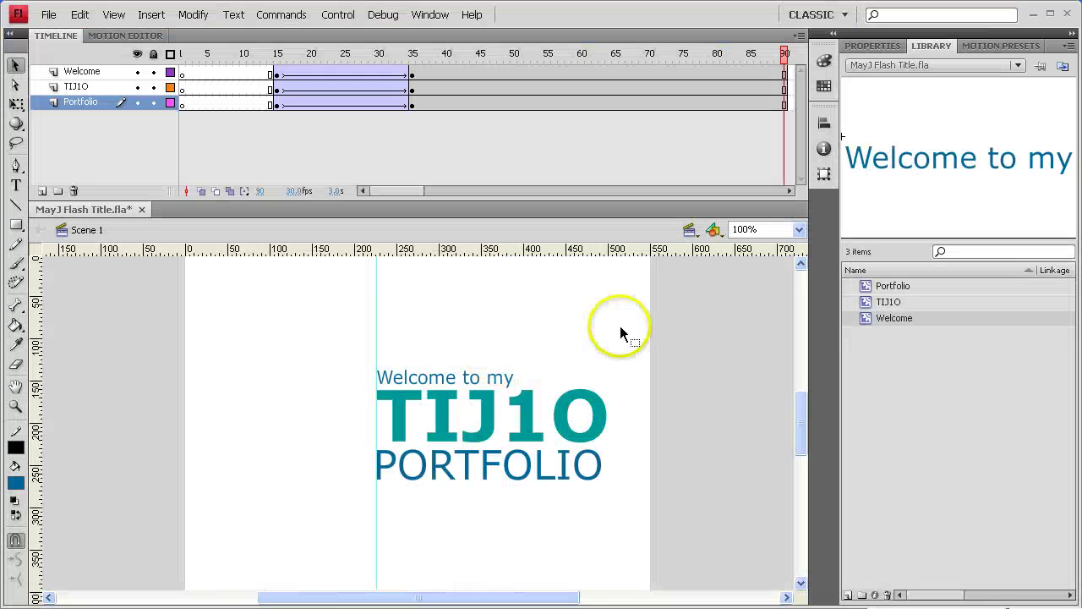
pyautogui.moveTo(264, 53); pyautogui.dragTo(438, 61)
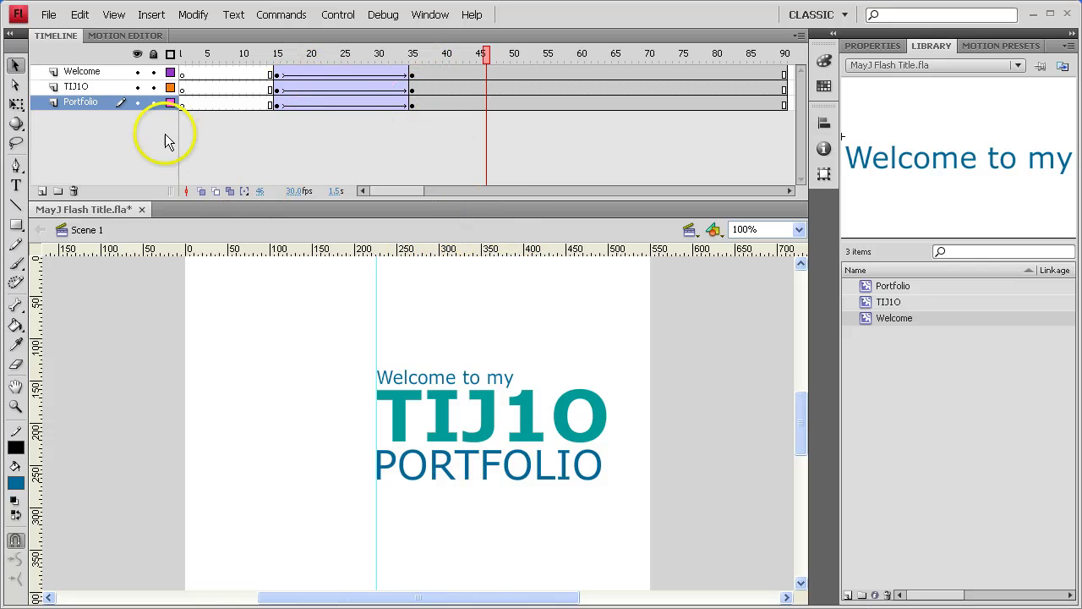
# Review the classic tweening rules in Chrome, highlighting 'Only ONE' in rule two.
pyautogui.hotkey('alt', 'Tab')
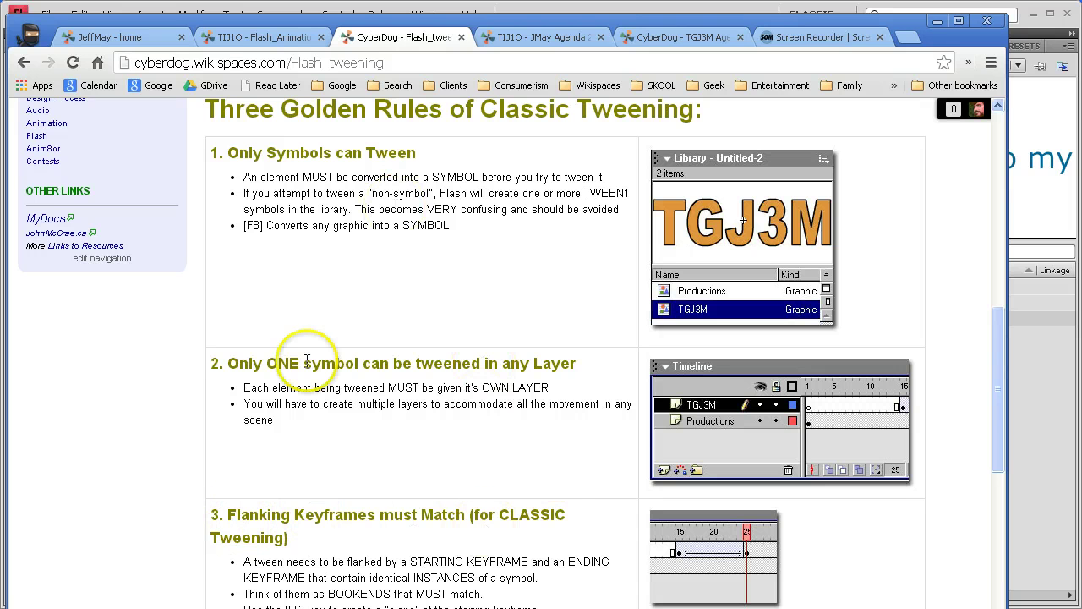
pyautogui.moveTo(225, 365); pyautogui.dragTo(303, 365)
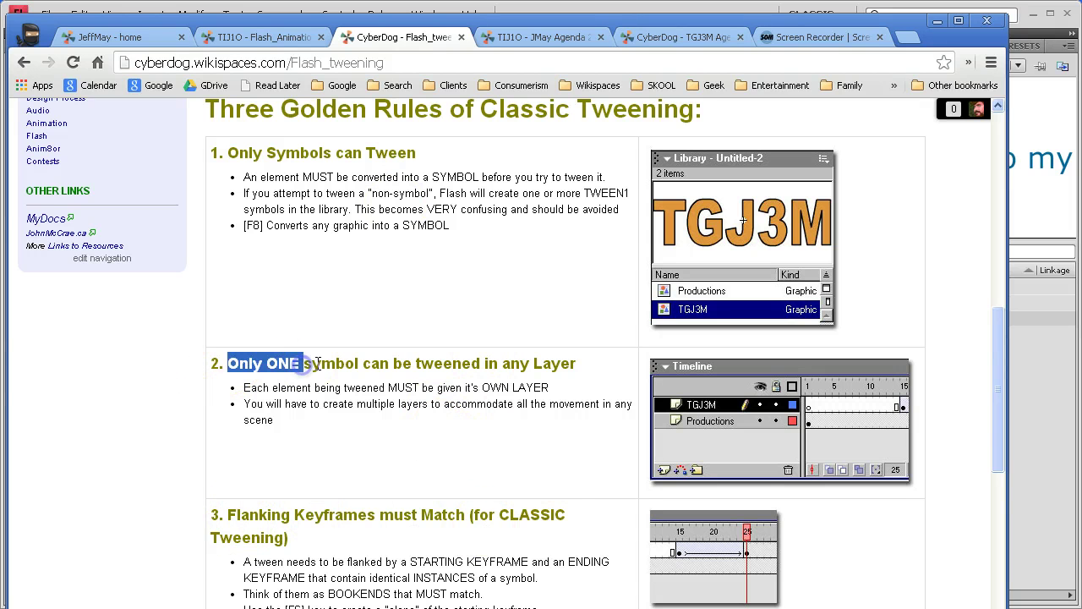
pyautogui.hotkey('alt', 'Tab')
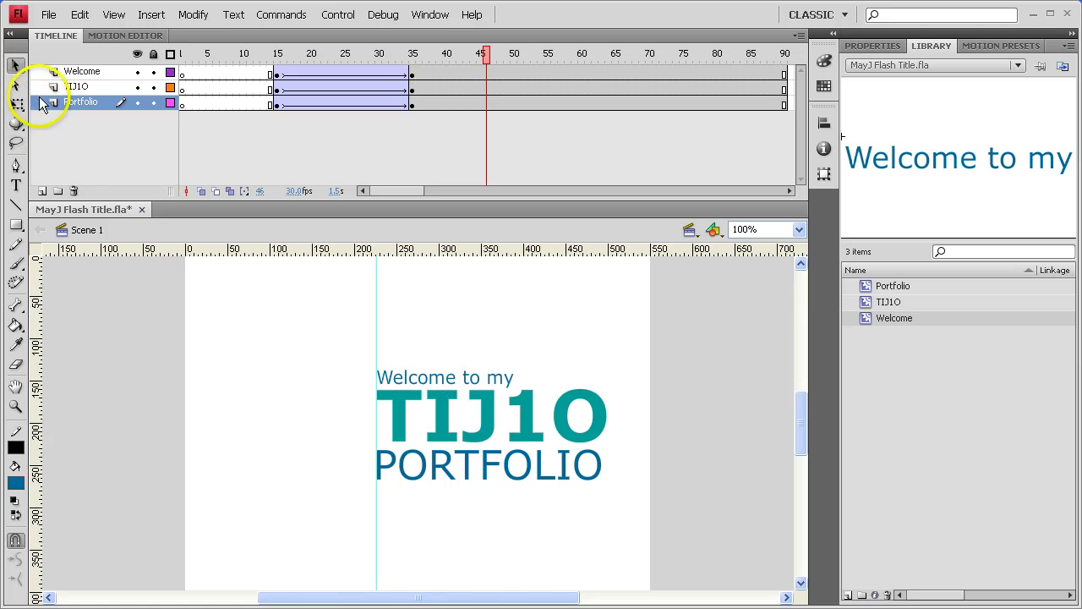
# Add a new layer below Portfolio and name it Line.
pyautogui.click(43, 191)
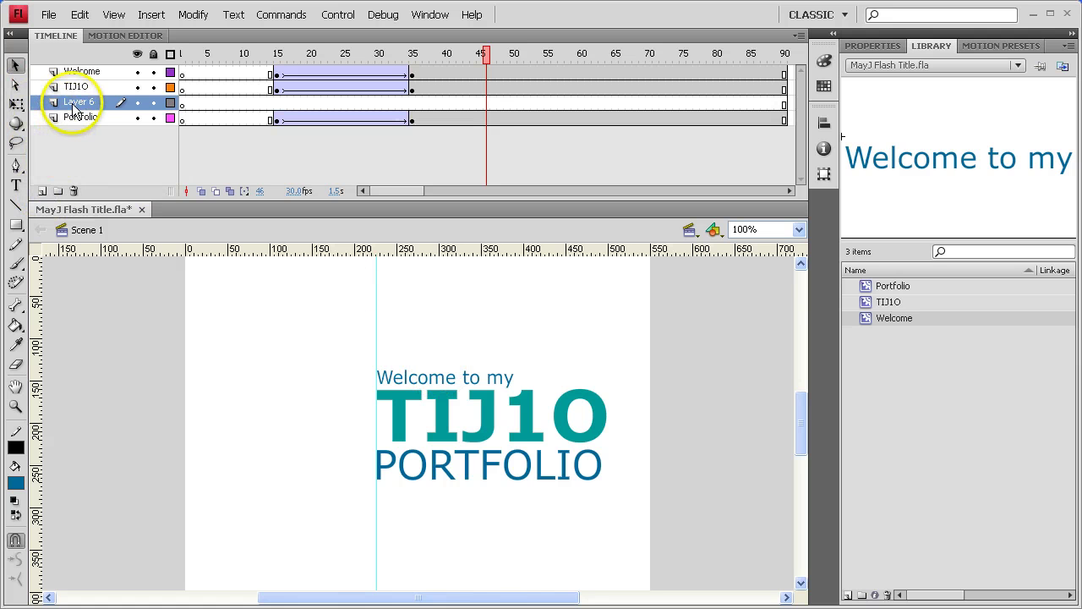
pyautogui.moveTo(68, 106); pyautogui.dragTo(85, 123)
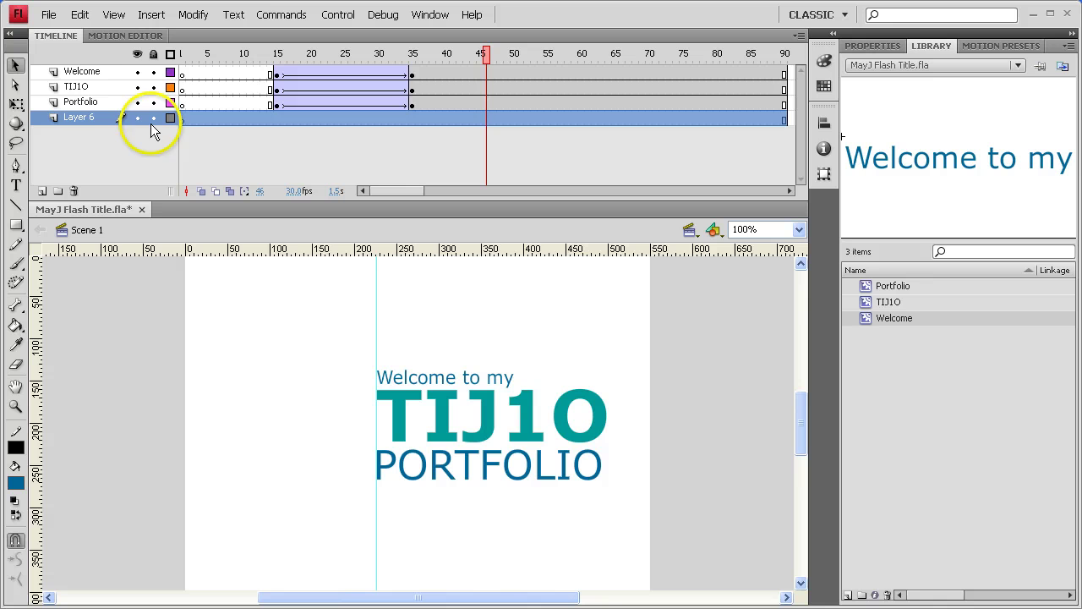
pyautogui.doubleClick(79, 118)
pyautogui.write('Line')
pyautogui.press('Return')
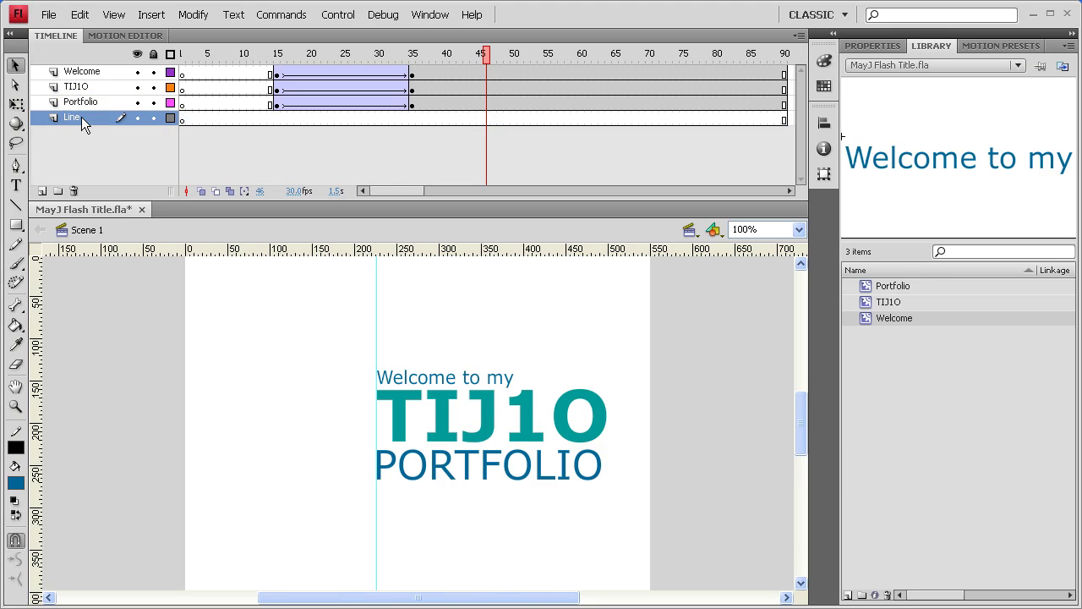
# Draw a grey horizontal line across the stage beneath the title.
pyautogui.click(15, 204)
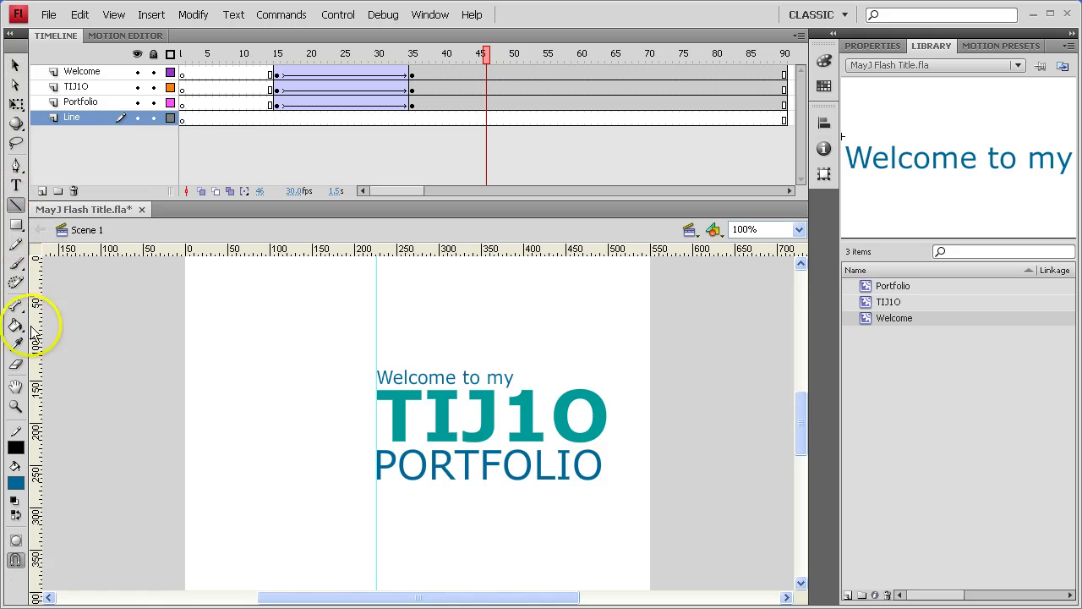
pyautogui.click(16, 447)
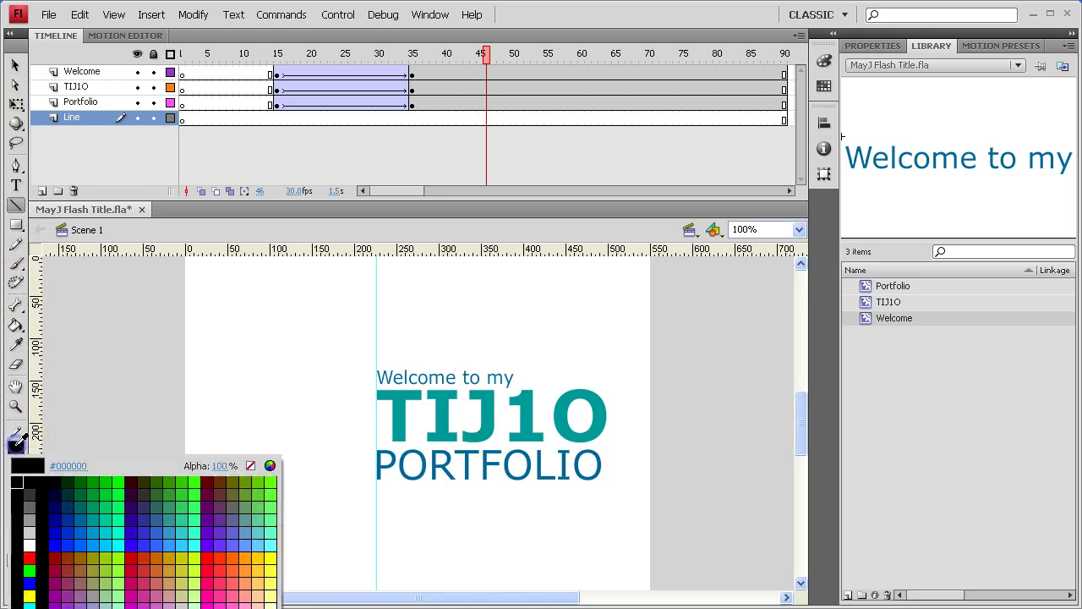
pyautogui.click(31, 506)
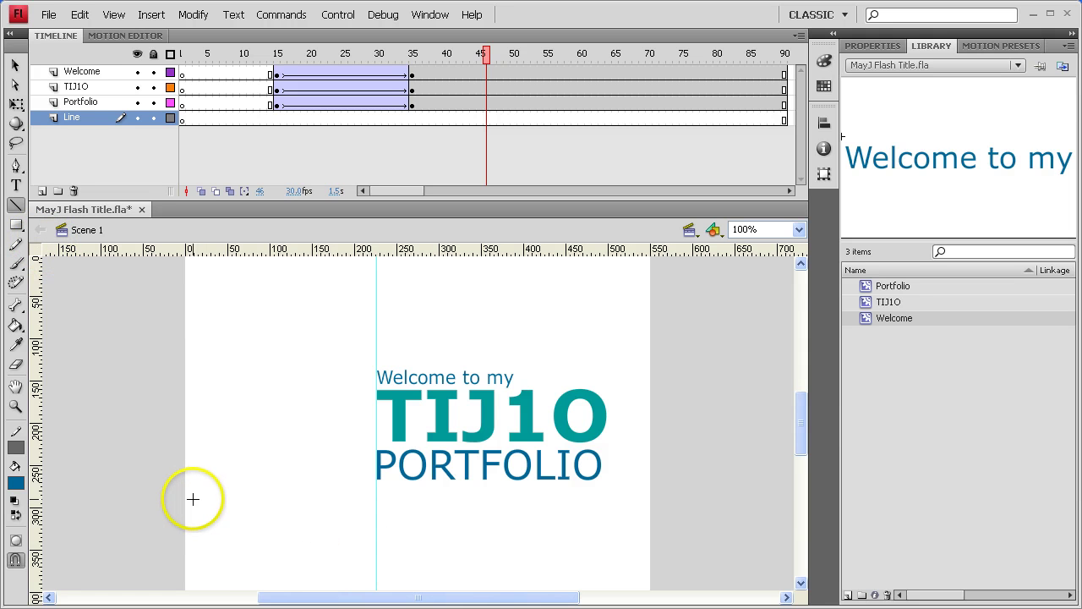
pyautogui.moveTo(185, 500); pyautogui.dragTo(232, 498)
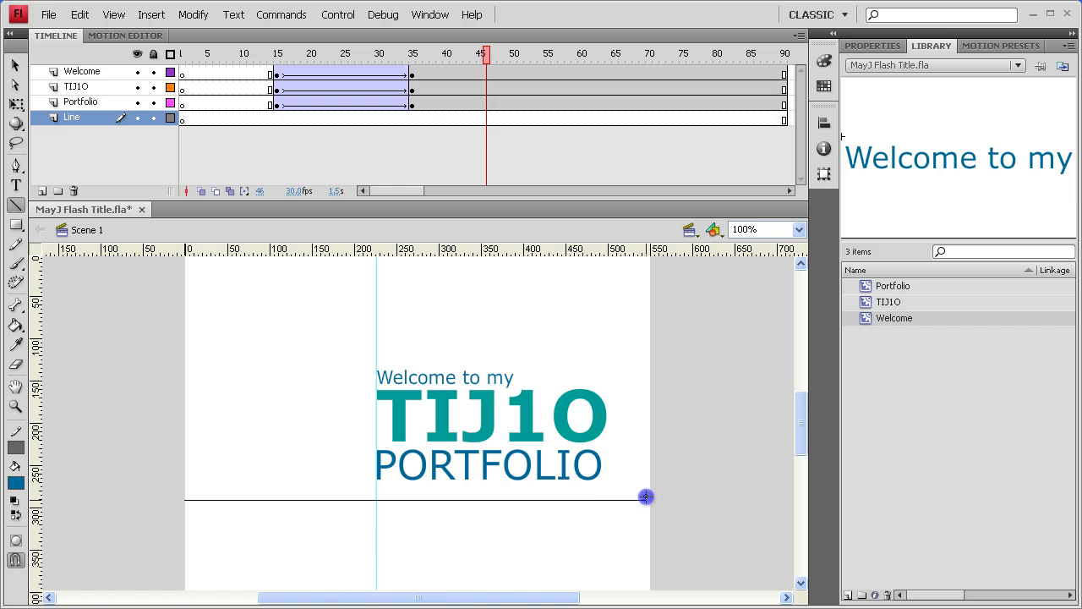
pyautogui.moveTo(646, 497); pyautogui.dragTo(647, 498)
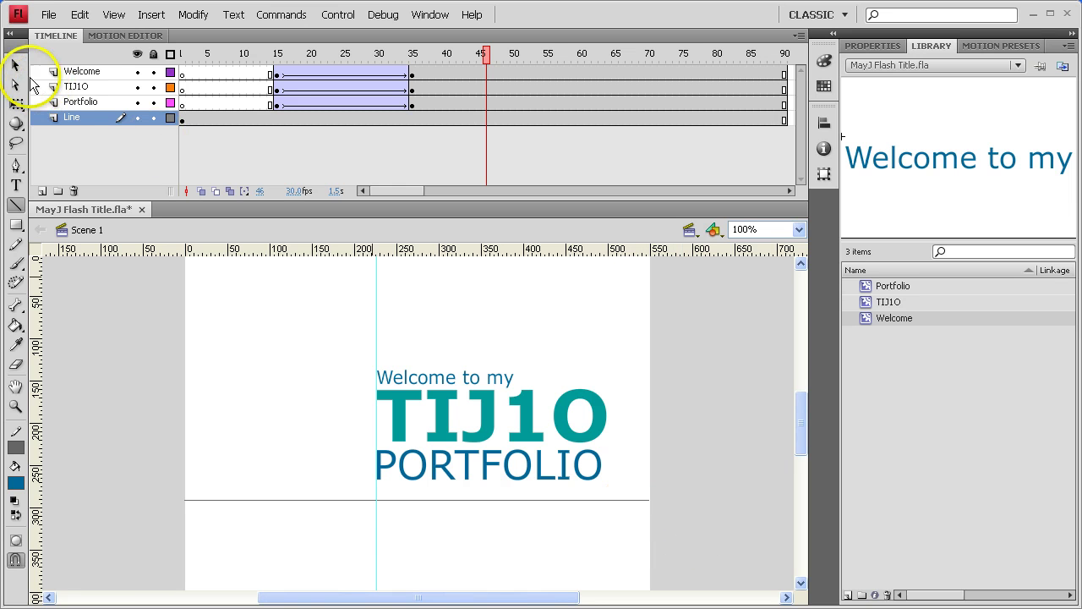
# Select the grey line and view its properties: 549.95 px wide, Y 291, solid 1.00 stroke.
pyautogui.click(15, 65)
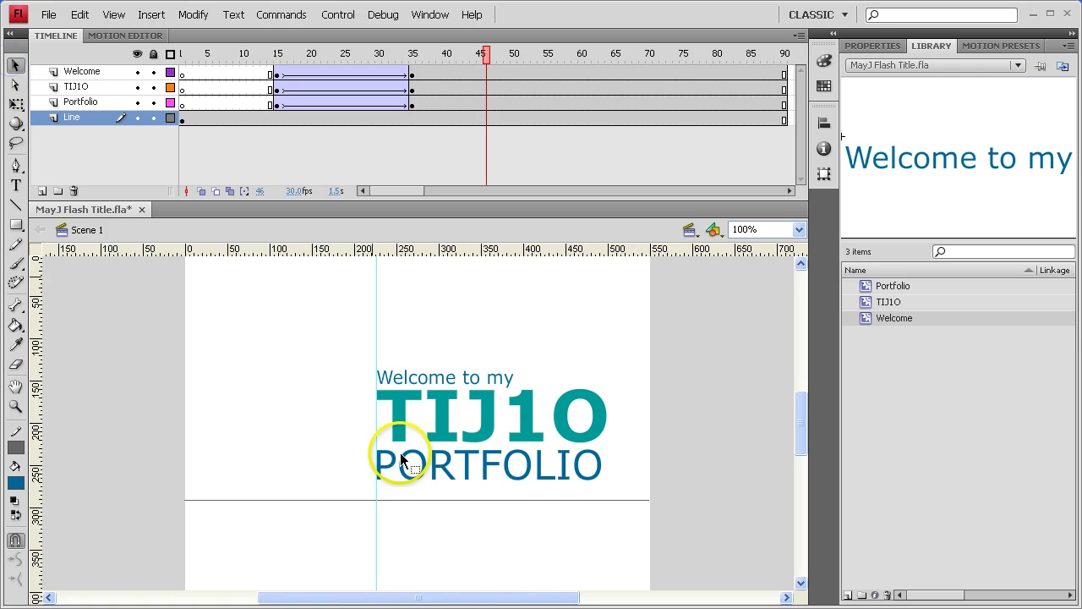
pyautogui.click(431, 499)
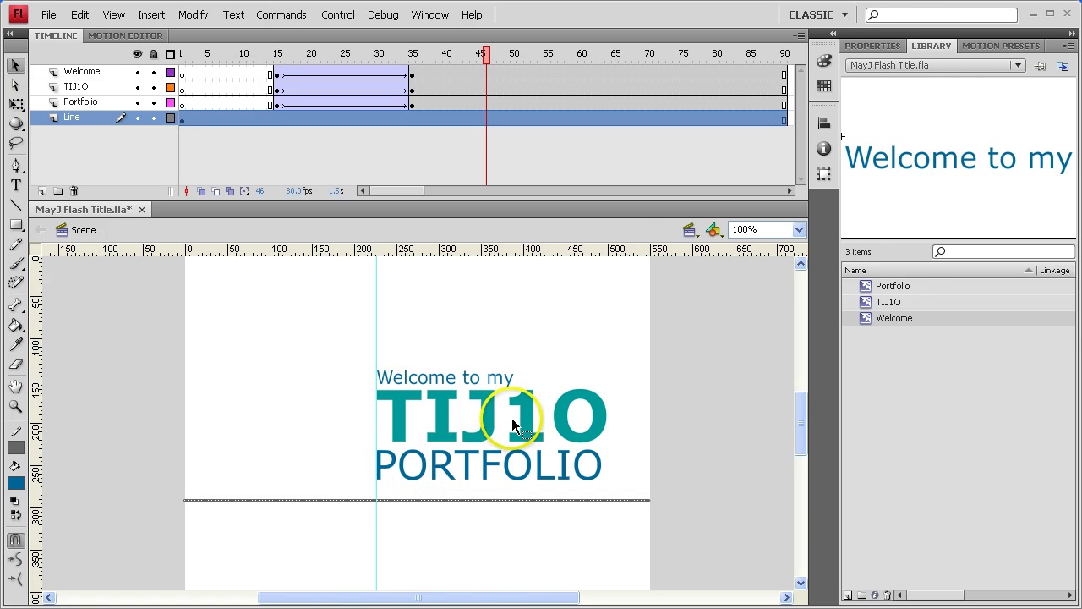
pyautogui.click(876, 46)
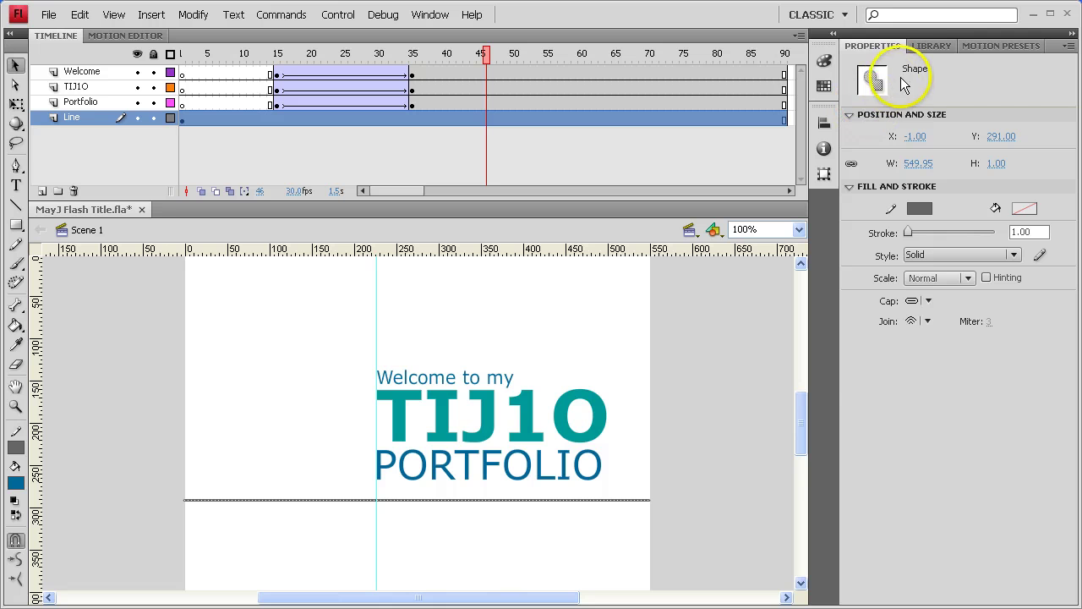
pyautogui.click(528, 406)
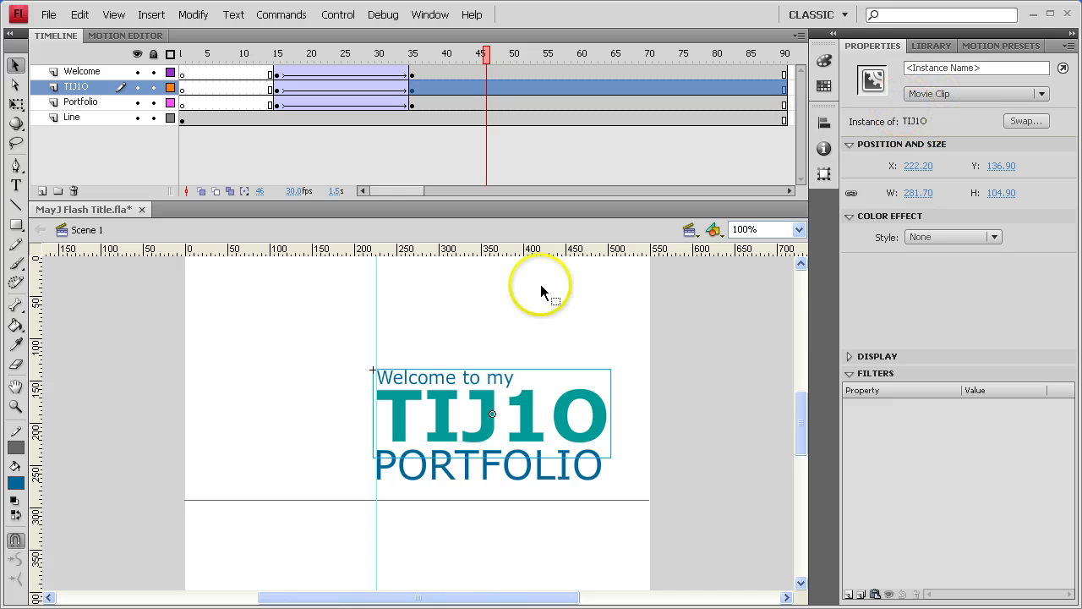
pyautogui.click(412, 75)
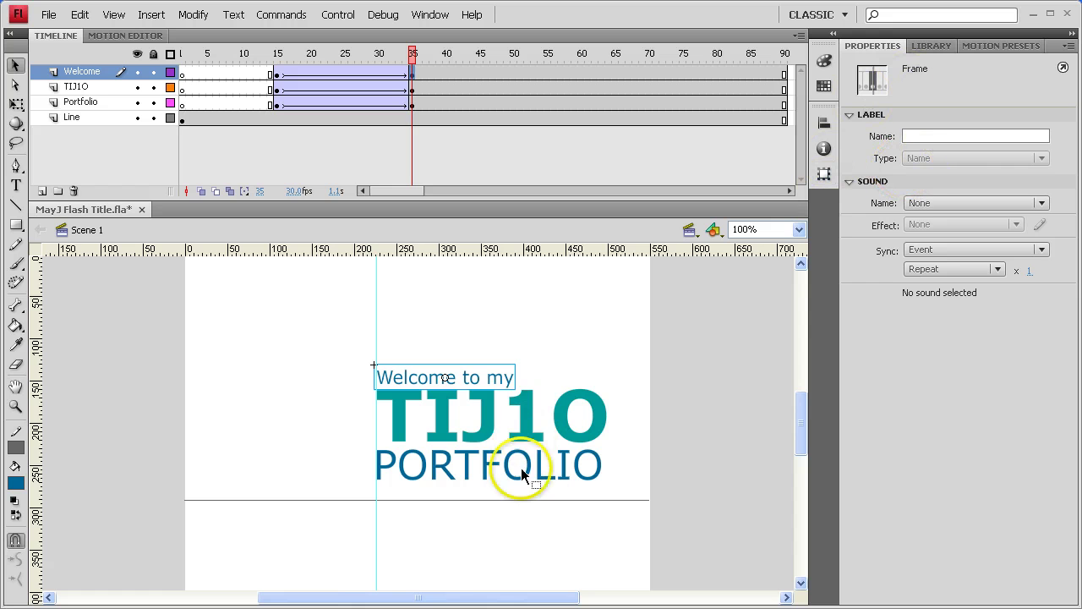
pyautogui.click(540, 500)
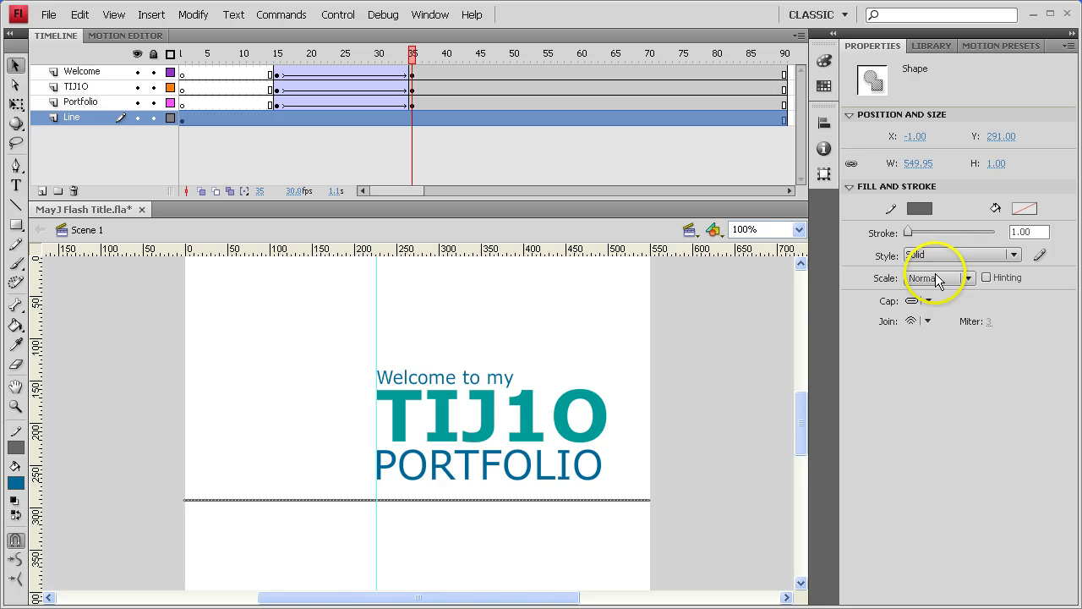
# Thicken the grey line's stroke to about 14.55 and give it square caps.
pyautogui.moveTo(910, 232); pyautogui.dragTo(915, 236)
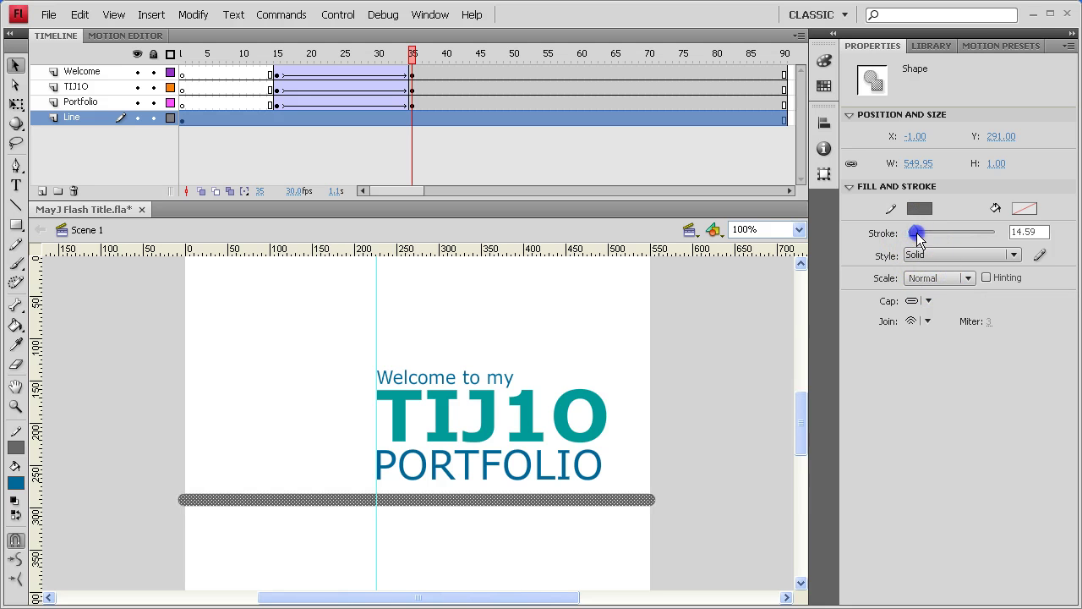
pyautogui.click(929, 301)
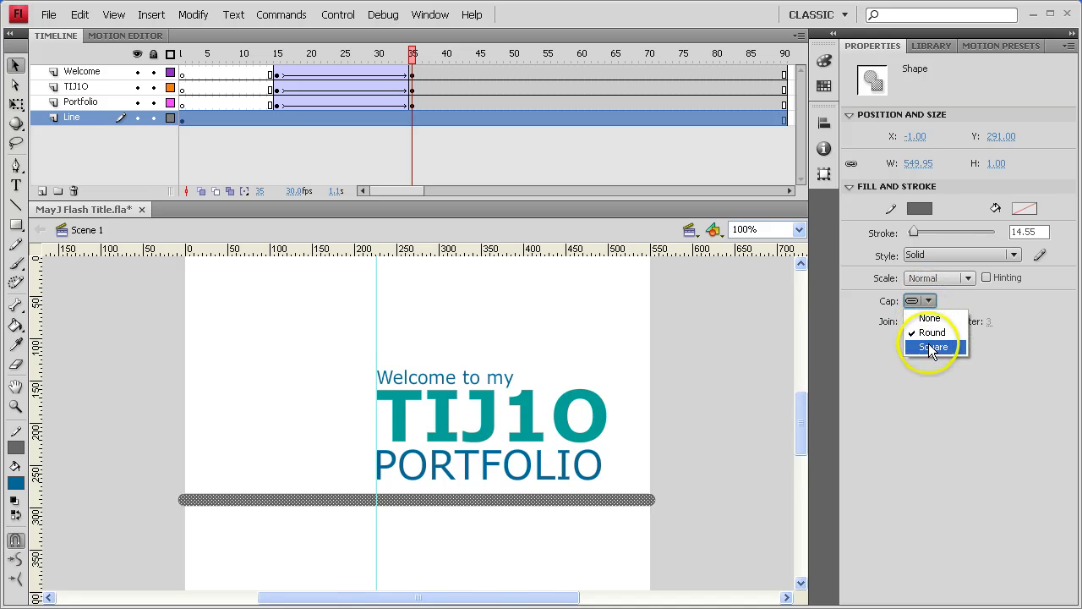
pyautogui.click(934, 347)
pyautogui.click(721, 392)
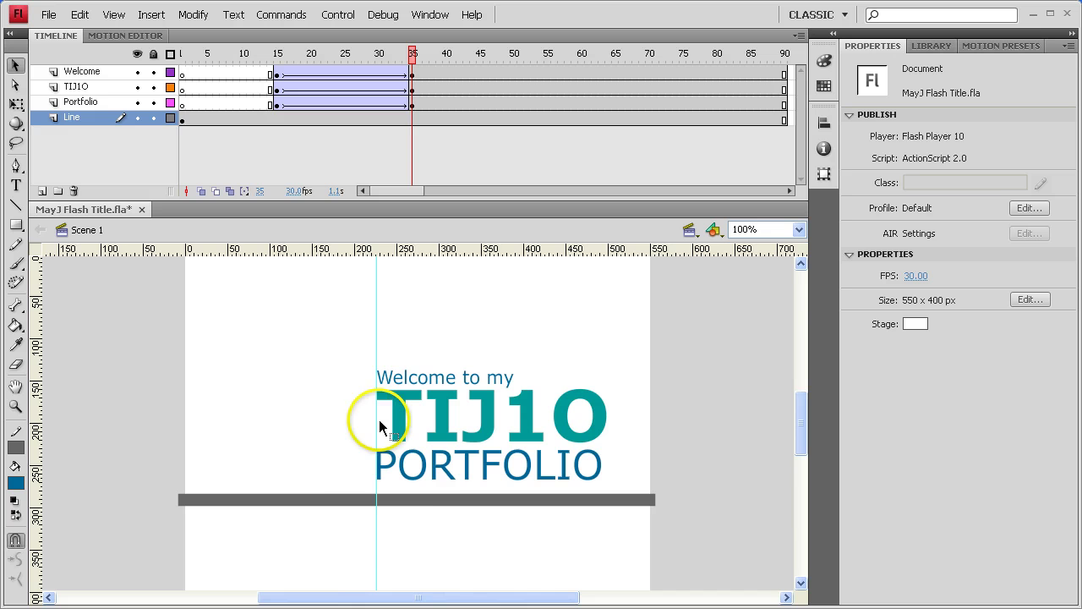
# Convert the thick grey bar into a Movie Clip symbol named Line.
pyautogui.click(455, 503)
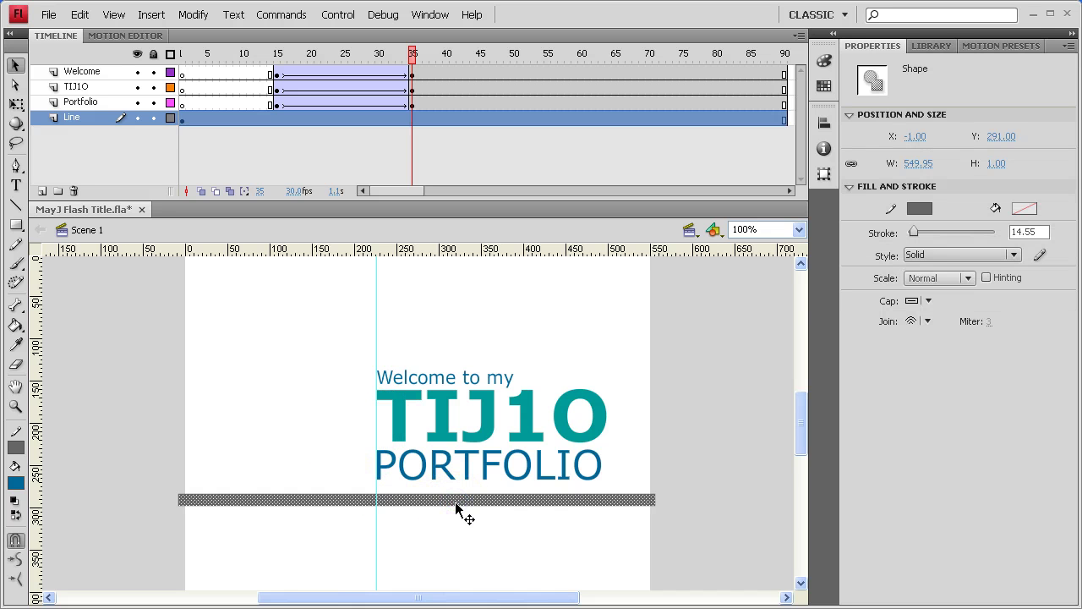
pyautogui.click(193, 15)
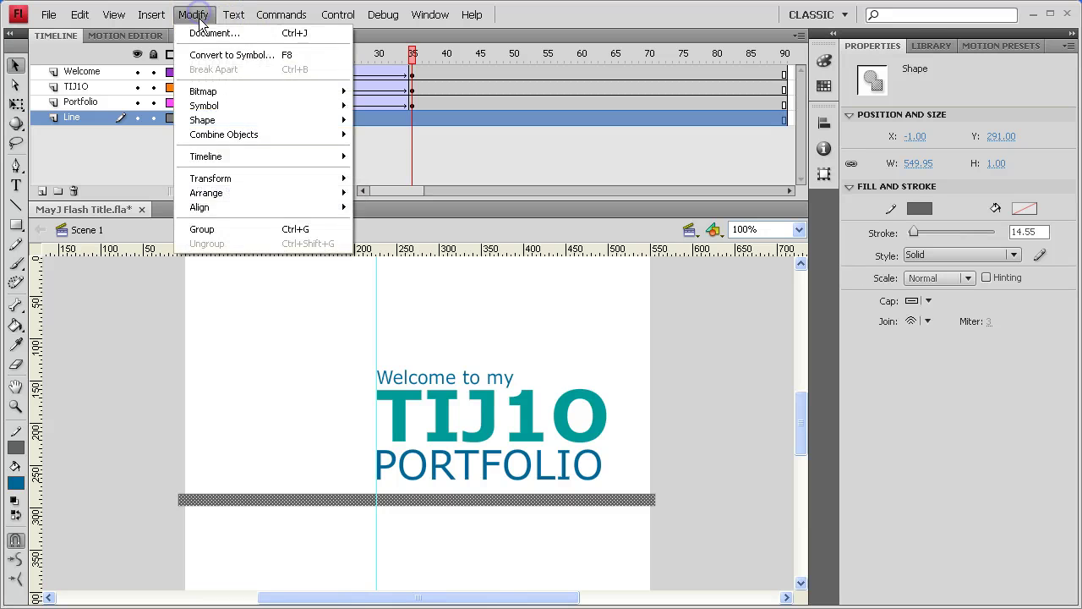
pyautogui.click(262, 56)
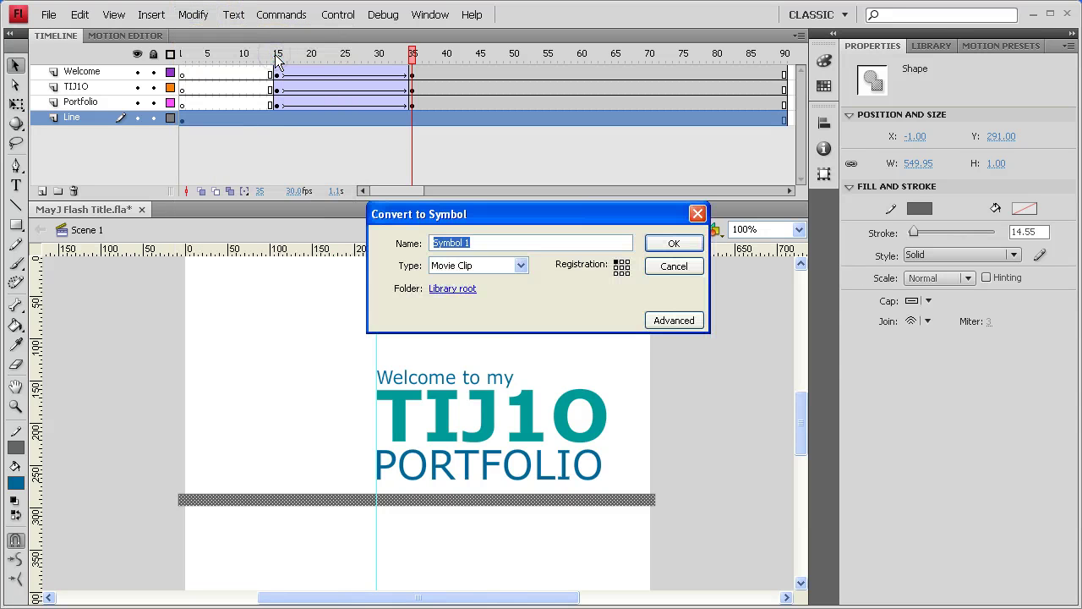
pyautogui.write('Line')
pyautogui.press('Return')
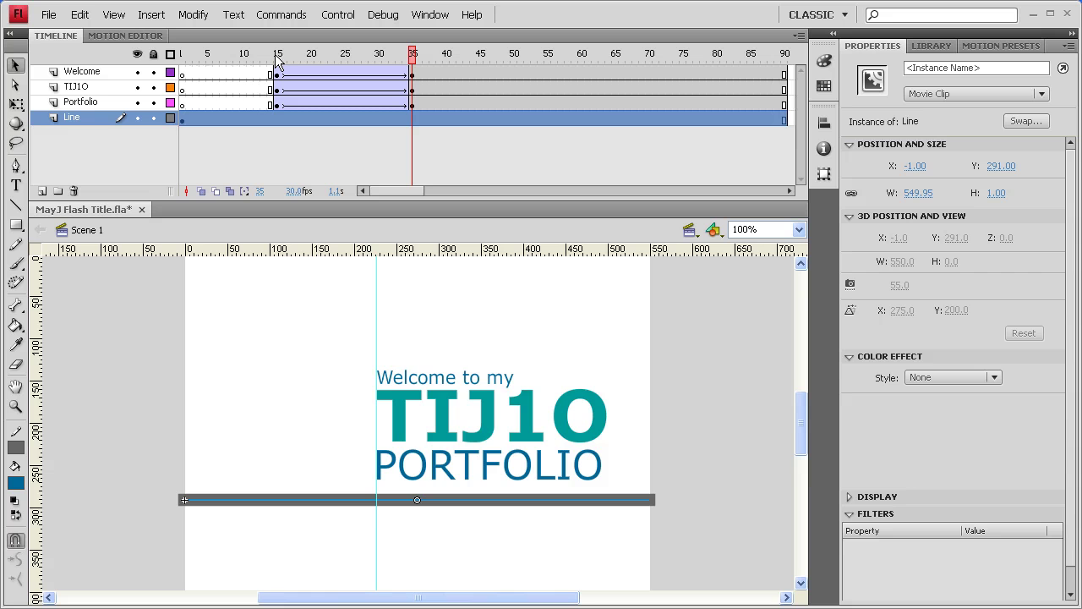
pyautogui.click(183, 119)
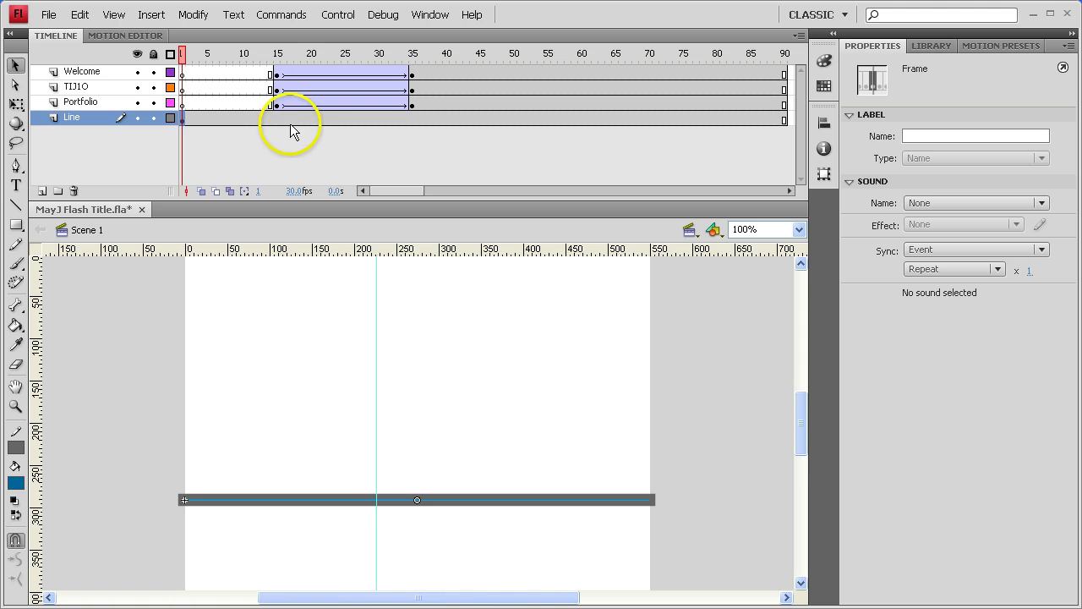
pyautogui.click(412, 120)
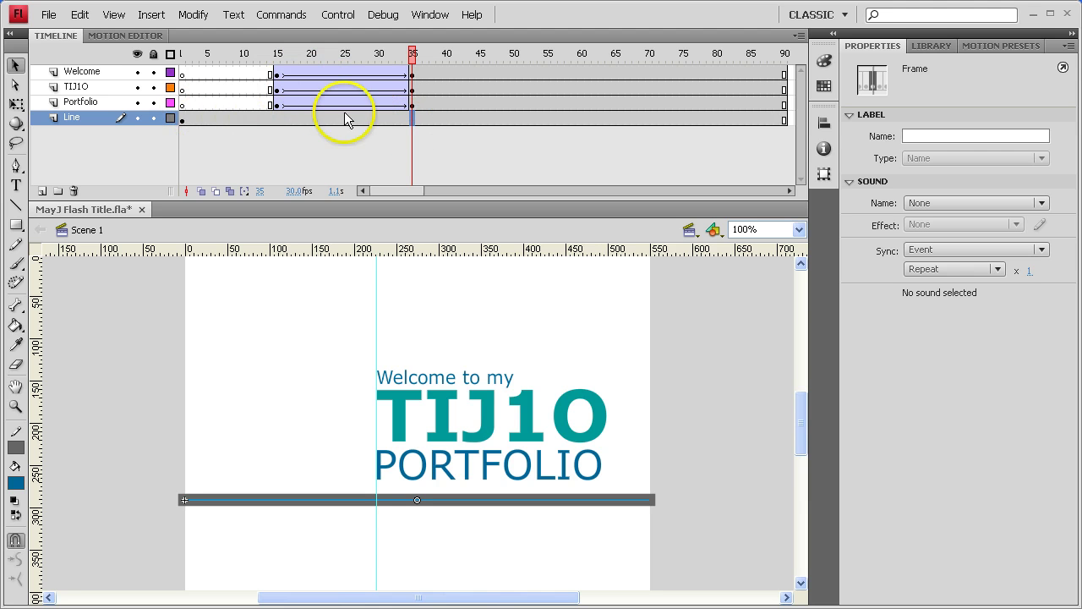
# Create a classic tween on the Line layer spanning frames 1 to 35.
pyautogui.click(181, 119)
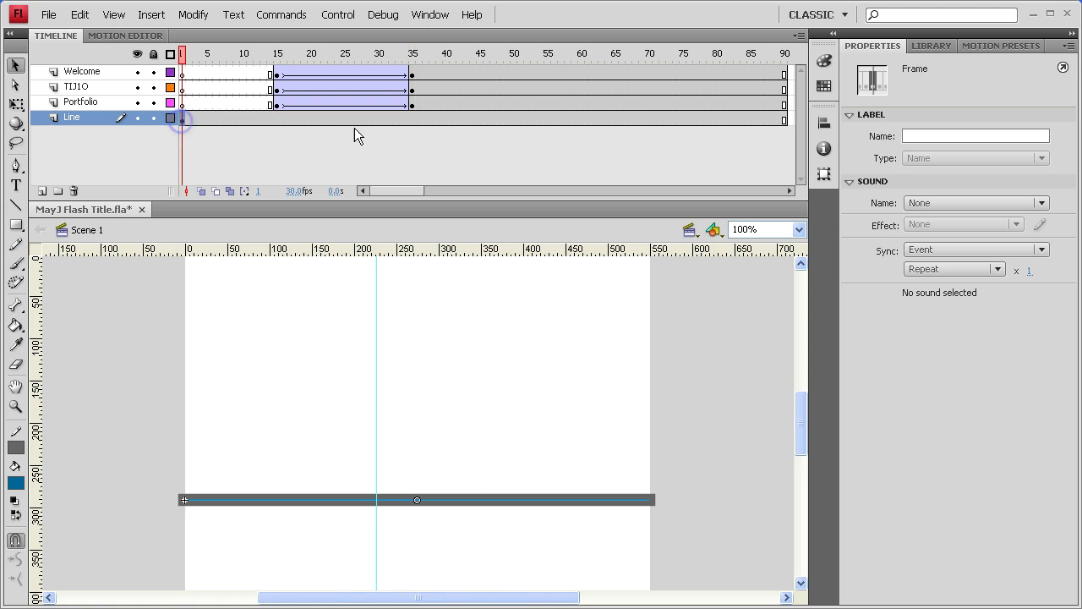
pyautogui.click(413, 119)
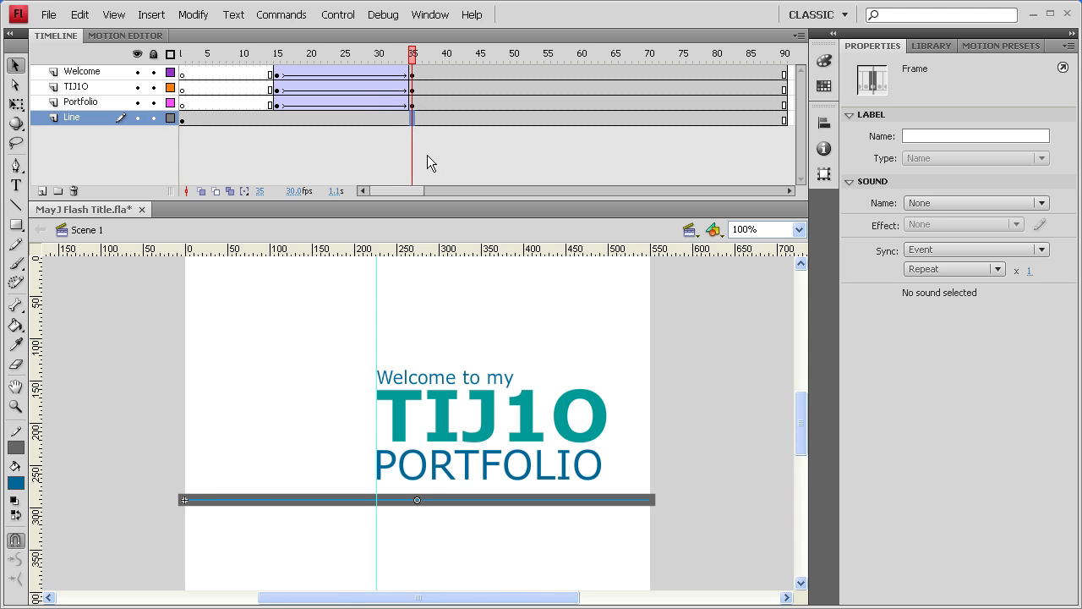
pyautogui.click(418, 128)
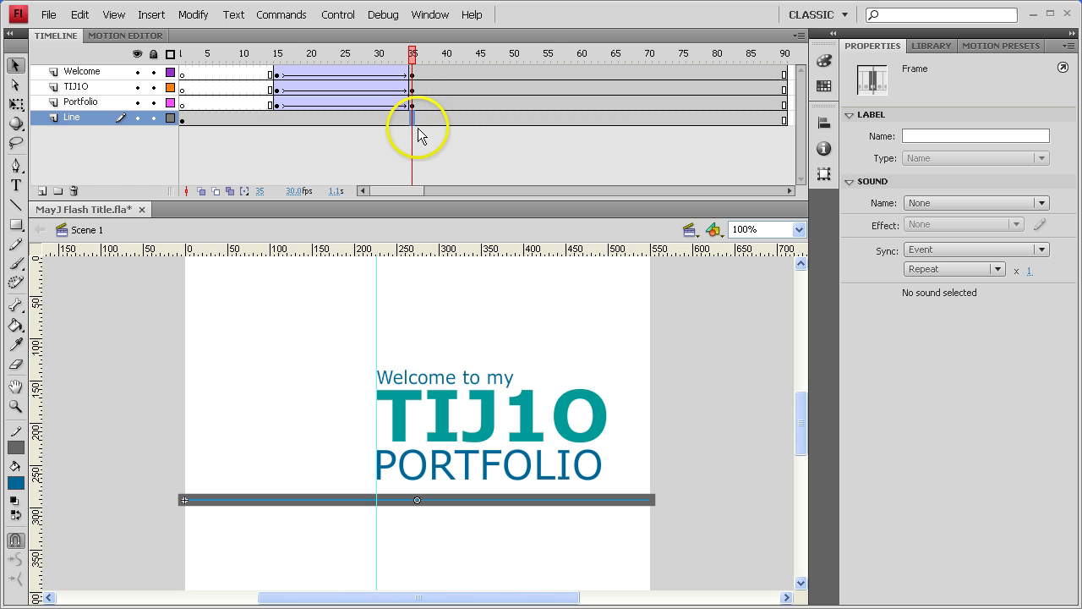
pyautogui.moveTo(417, 128); pyautogui.dragTo(279, 123)
pyautogui.rightClick(279, 124)
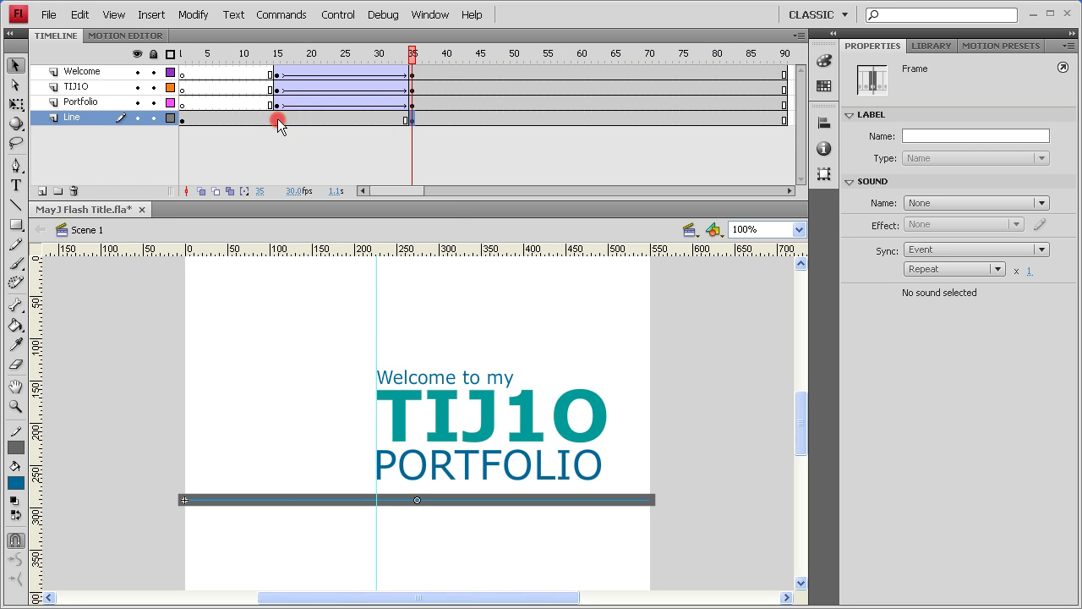
pyautogui.click(297, 157)
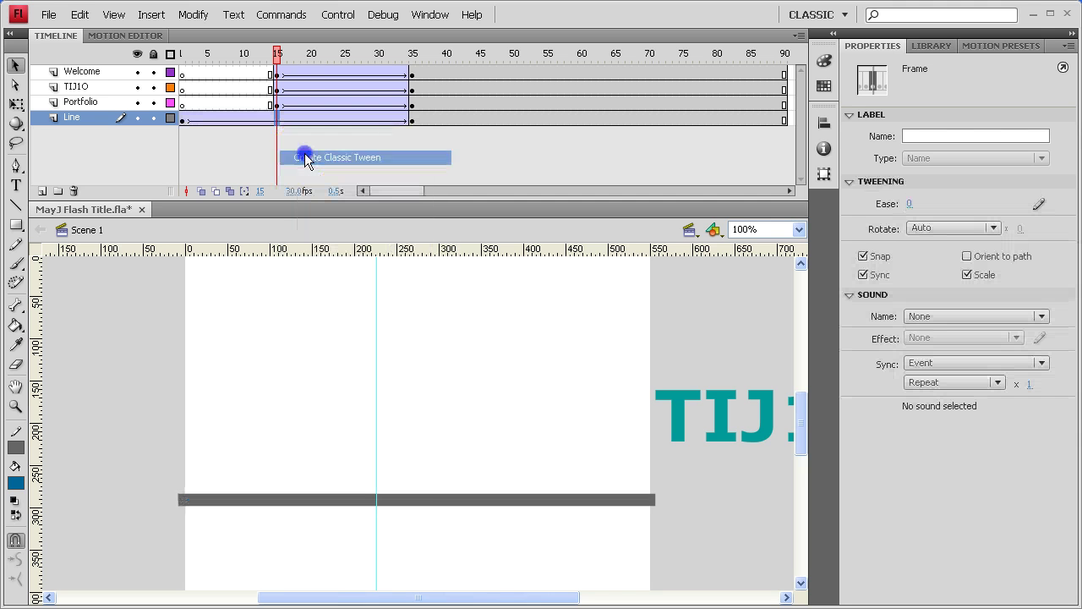
pyautogui.moveTo(258, 126); pyautogui.dragTo(183, 120)
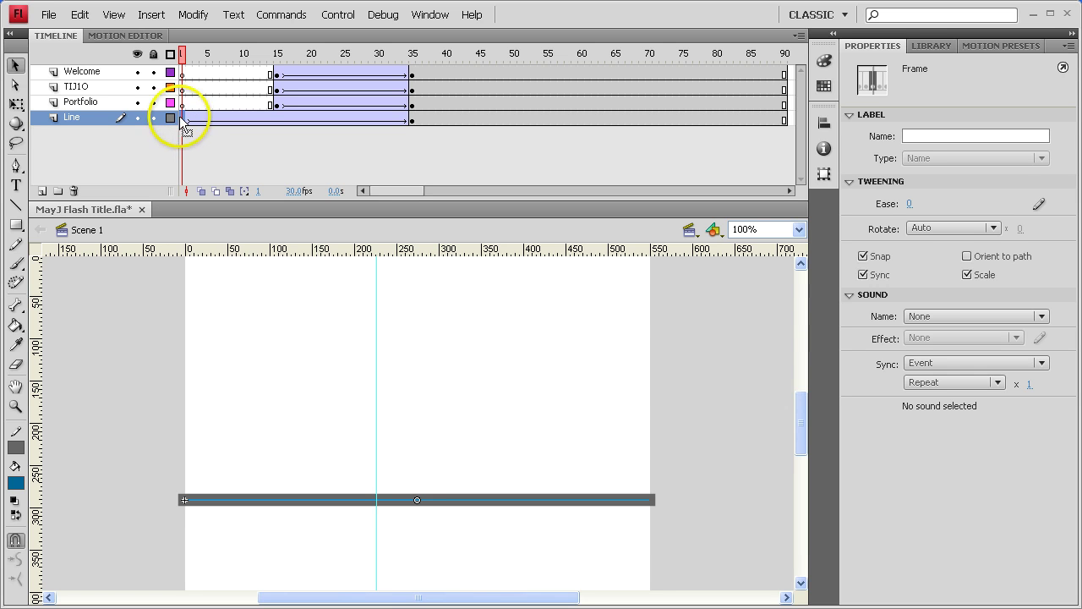
pyautogui.click(331, 512)
pyautogui.click(331, 502)
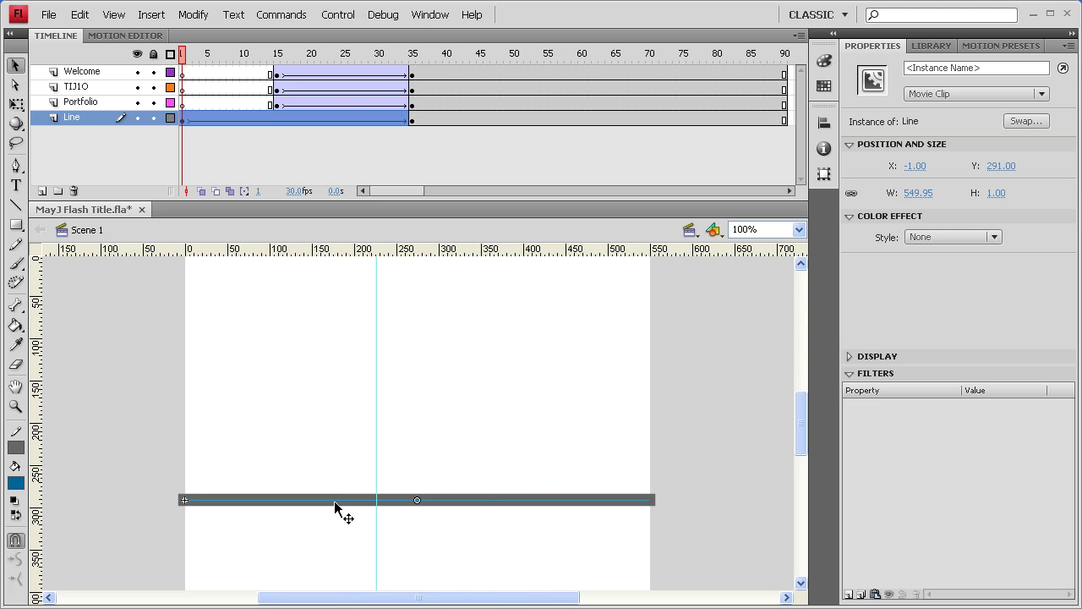
# Set the Line instance at frame 1 to Alpha 0%.
pyautogui.click(507, 507)
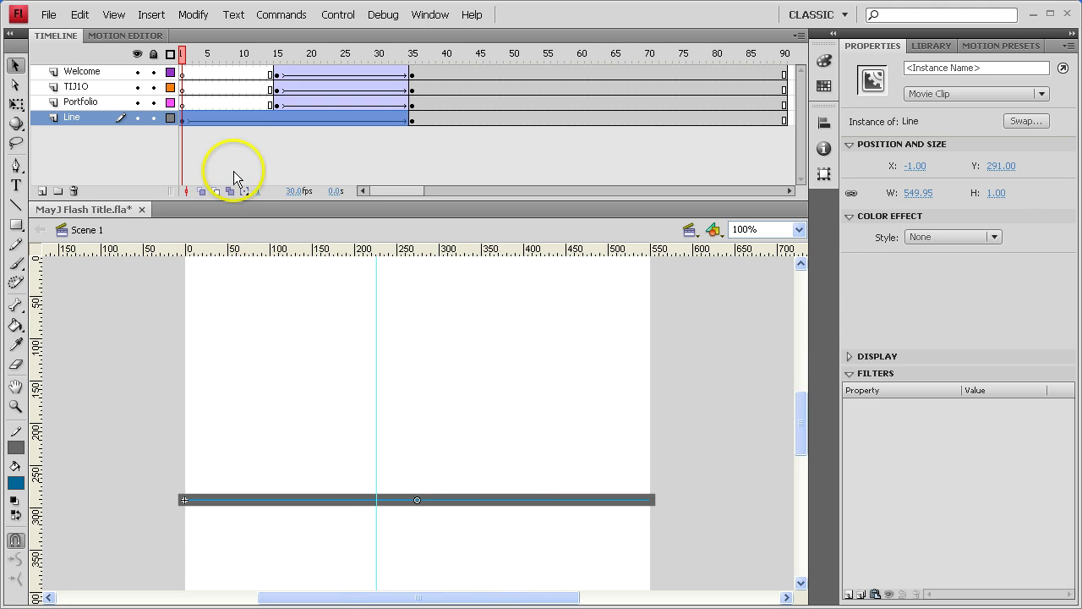
pyautogui.click(184, 118)
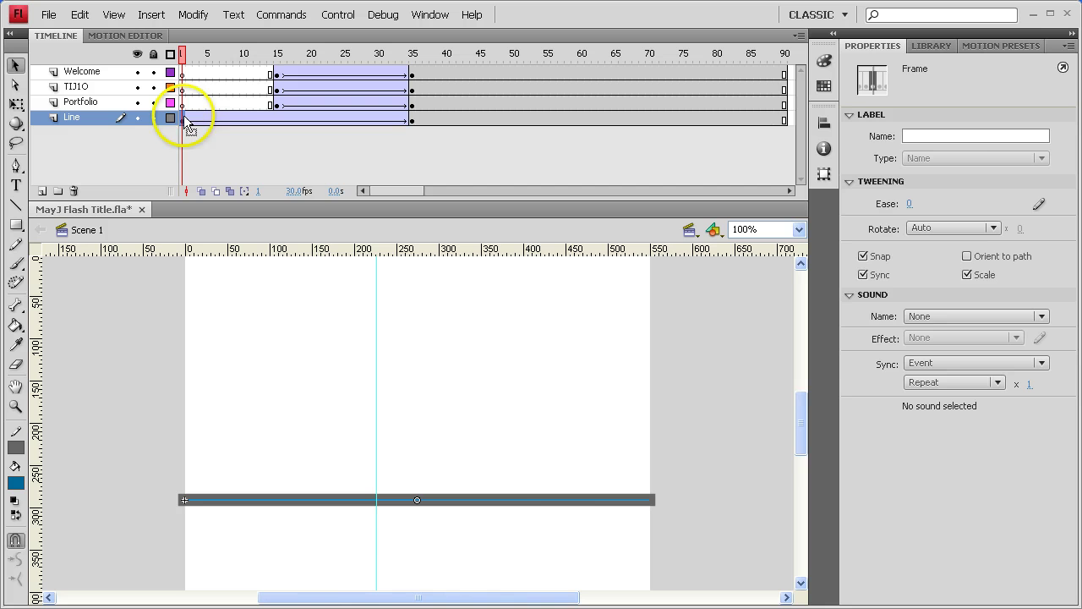
pyautogui.click(554, 506)
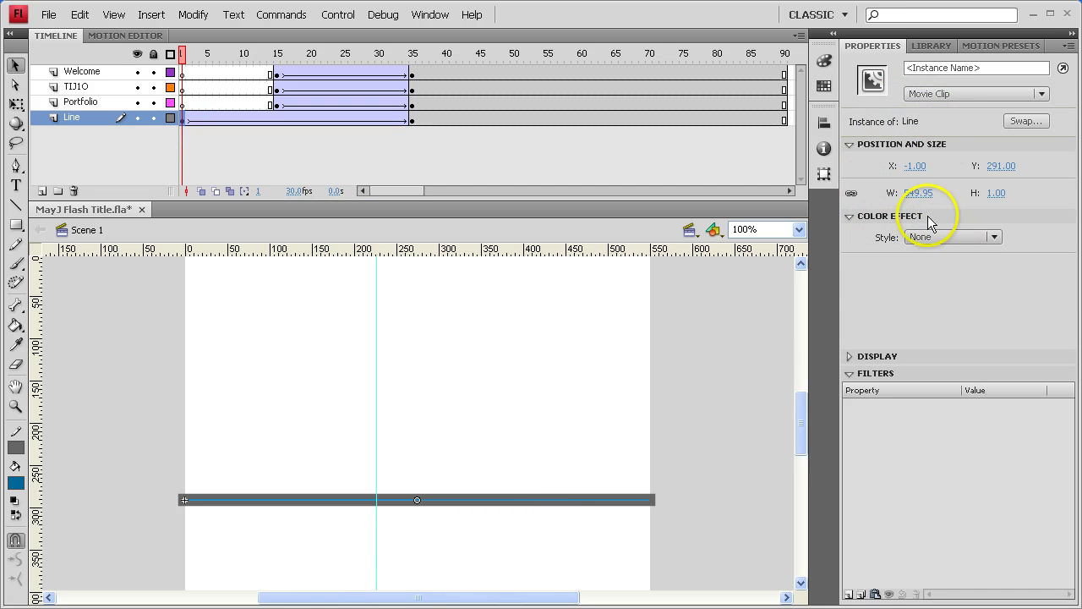
pyautogui.click(850, 216)
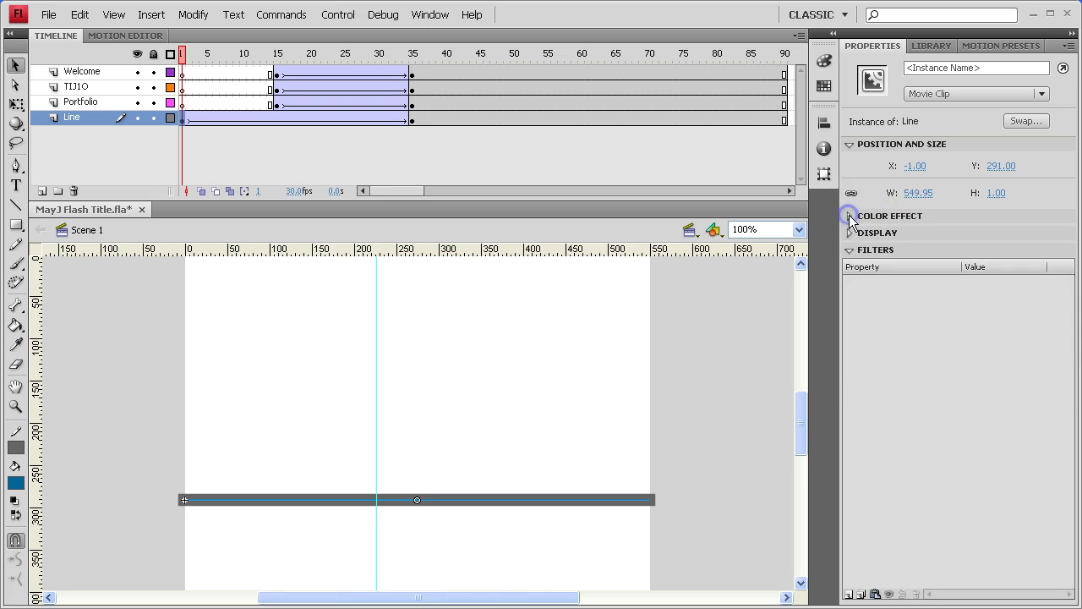
pyautogui.click(850, 216)
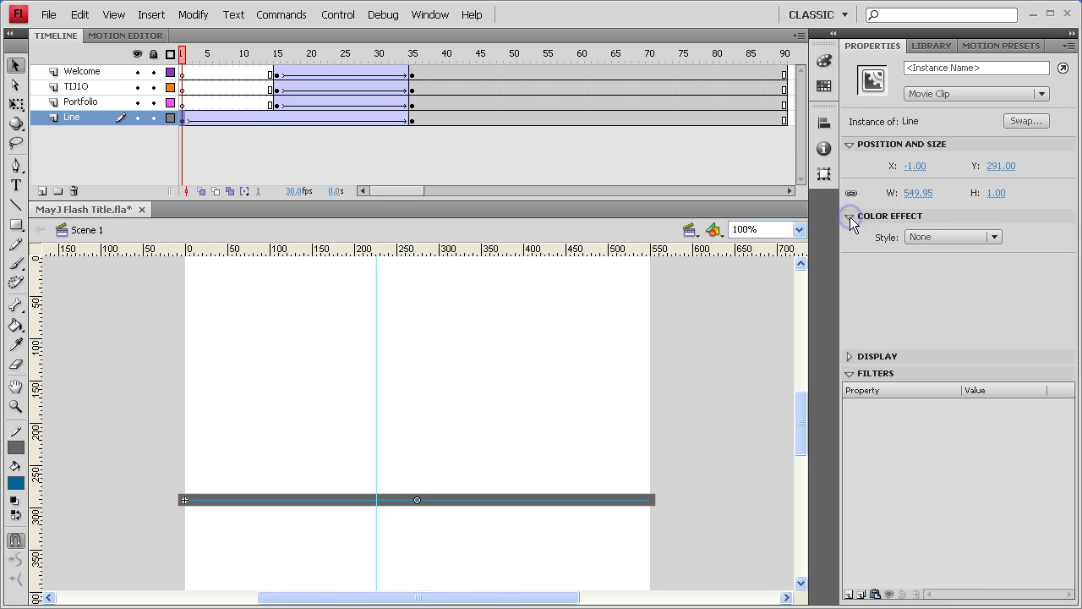
pyautogui.click(995, 238)
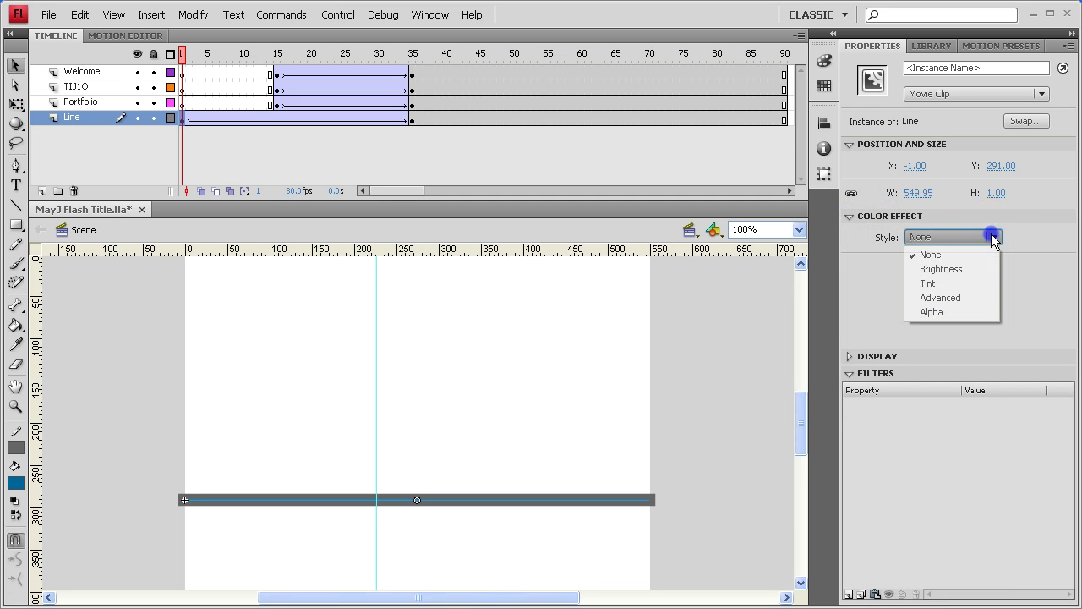
pyautogui.click(942, 311)
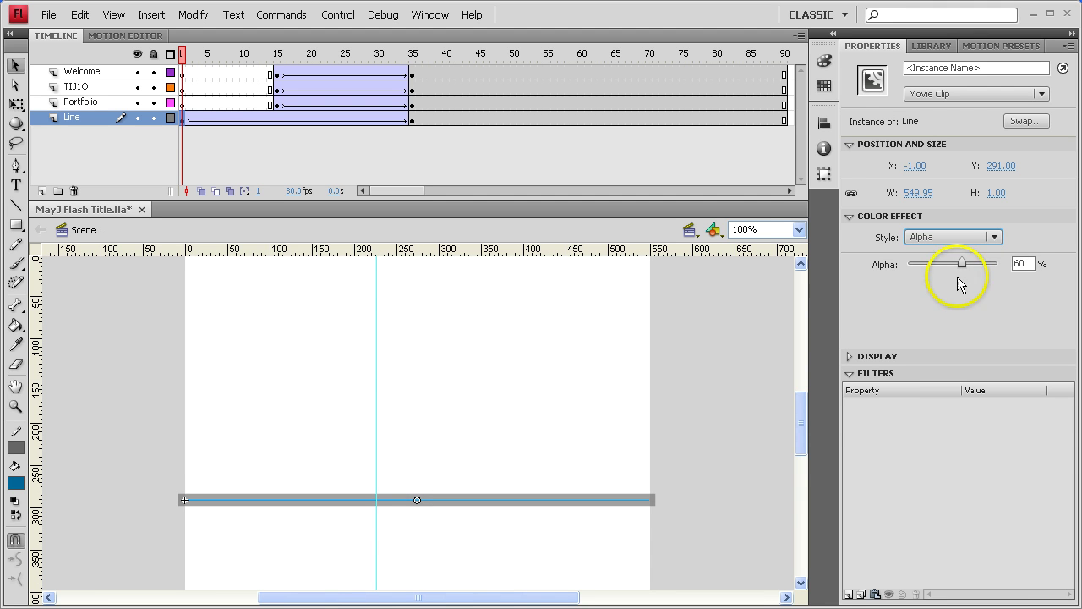
pyautogui.moveTo(962, 263); pyautogui.dragTo(908, 265)
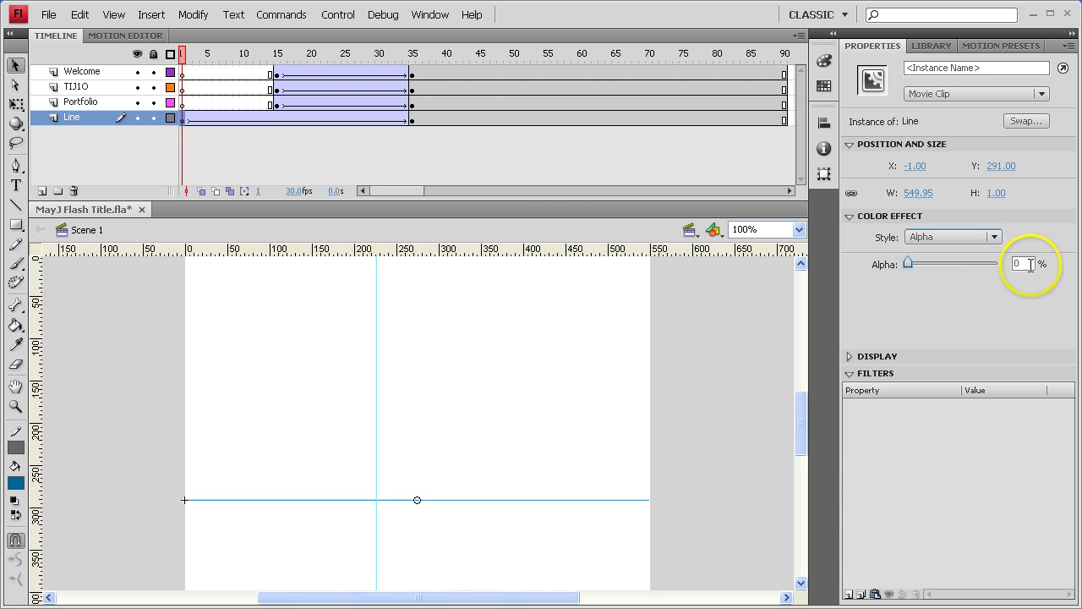
# Scrub back from frame 35 to preview the line fading in.
pyautogui.click(412, 119)
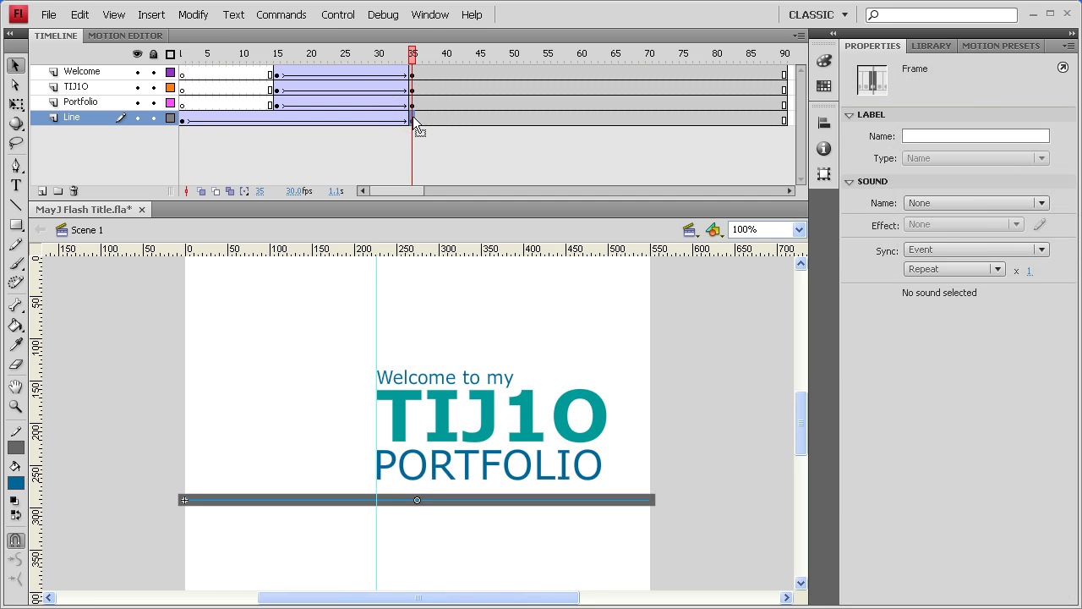
pyautogui.moveTo(413, 53)
pyautogui.mouseDown()
pyautogui.moveTo(217, 54)
pyautogui.moveTo(409, 54)
pyautogui.mouseUp()
pyautogui.press(',')
pyautogui.press(',')
pyautogui.press(',')
pyautogui.press(',')
pyautogui.press(',')
pyautogui.click(680, 355)
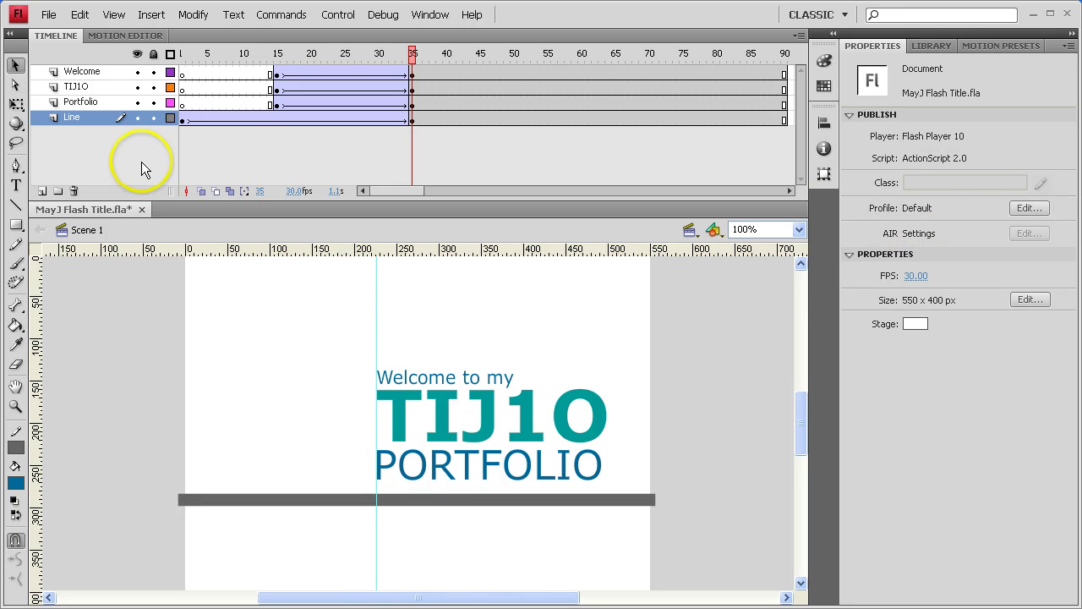
# Add a layer named Circle and move it below the Line layer.
pyautogui.click(42, 192)
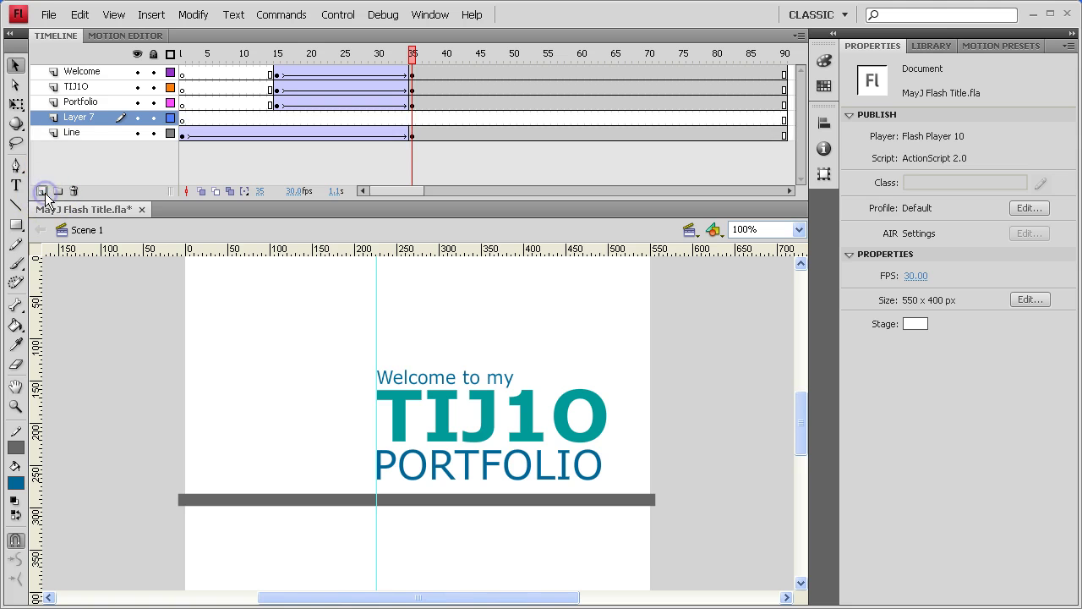
pyautogui.doubleClick(76, 118)
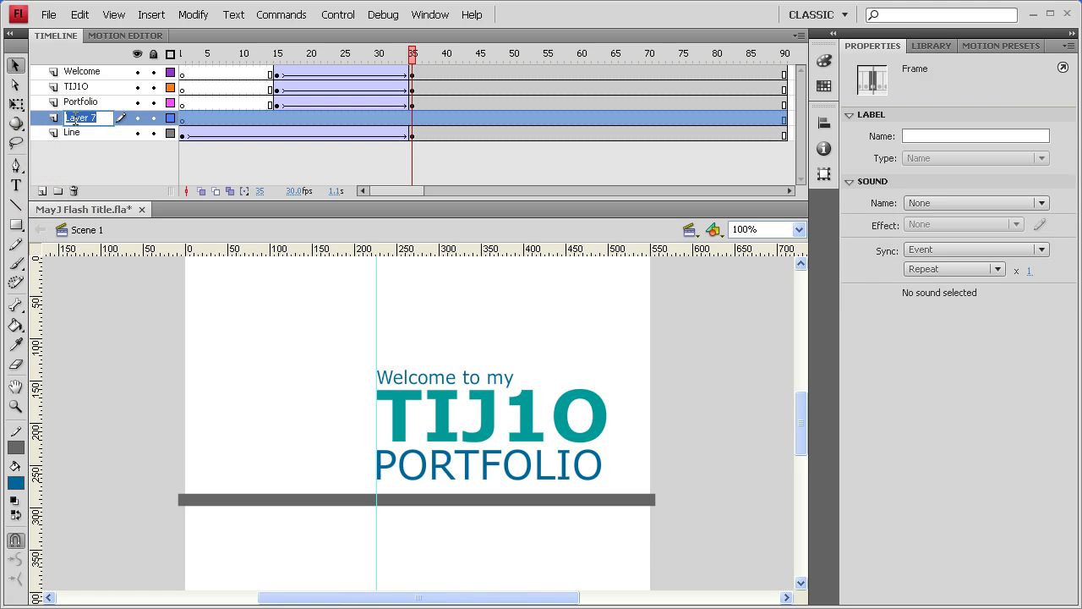
pyautogui.write('Circle')
pyautogui.press('Return')
pyautogui.moveTo(74, 118); pyautogui.dragTo(82, 143)
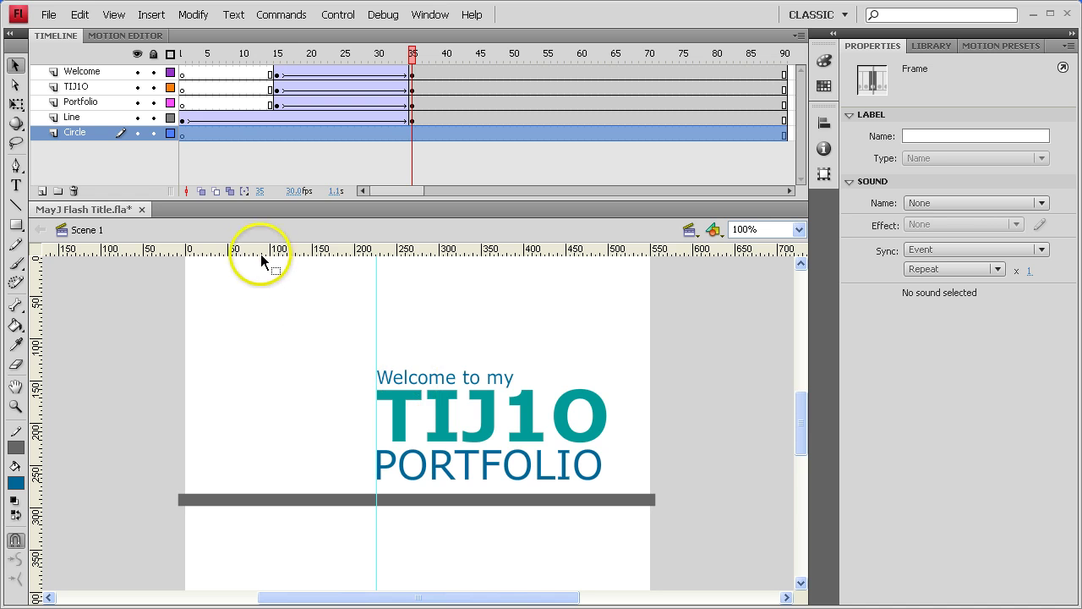
# Choose the Oval tool with a white fill and a #333333 stroke.
pyautogui.click(17, 225)
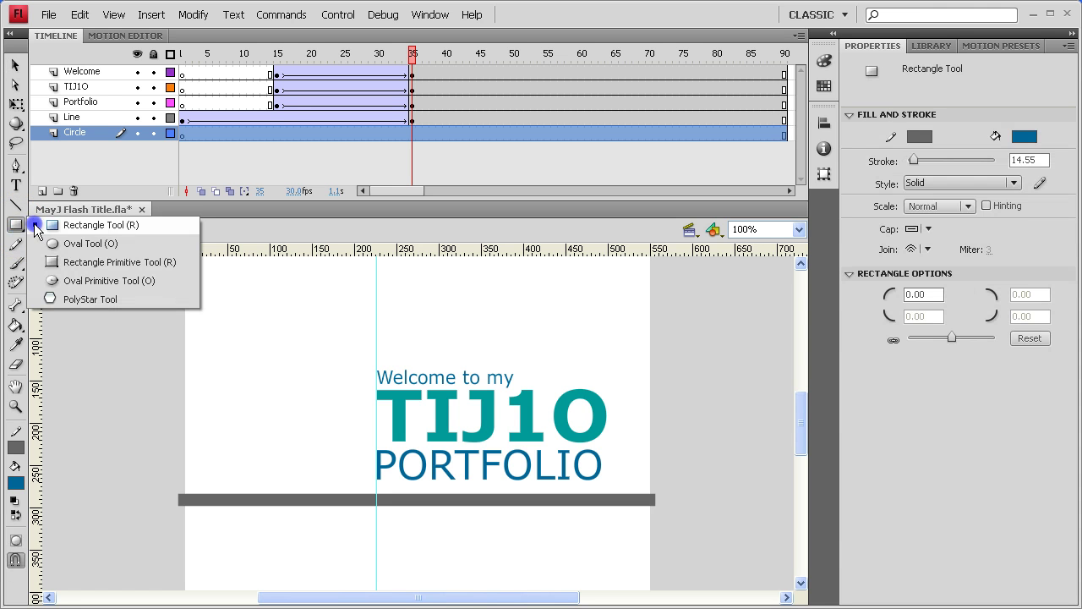
pyautogui.click(82, 245)
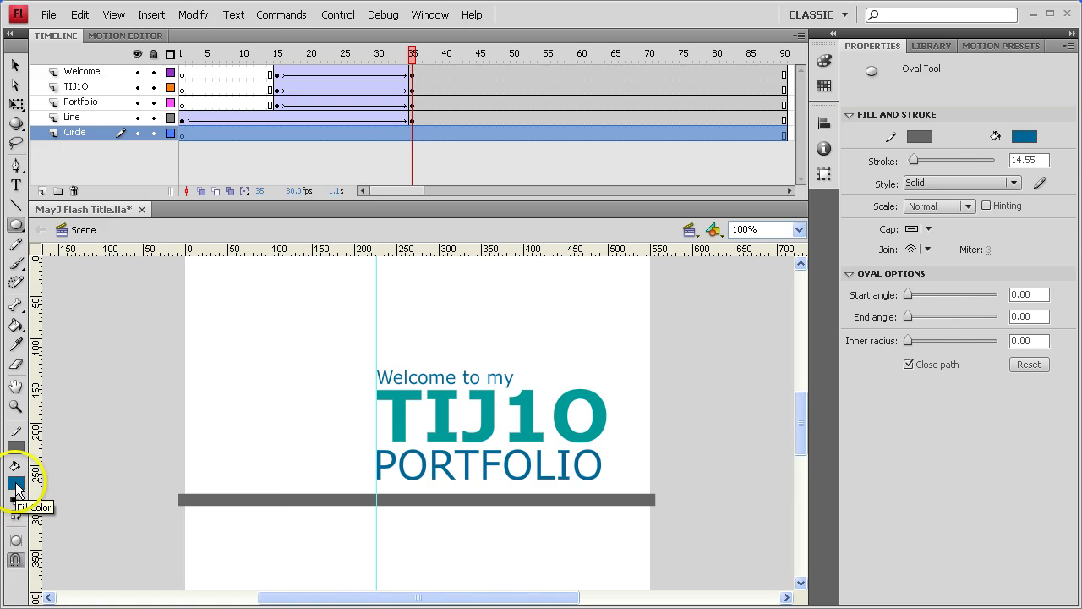
pyautogui.click(16, 485)
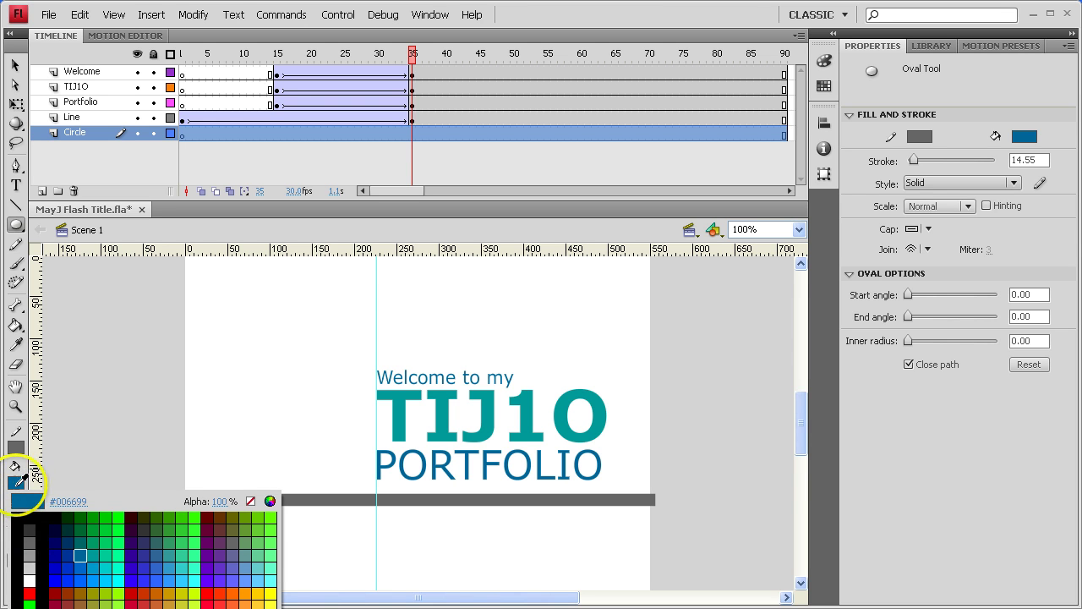
pyautogui.click(28, 581)
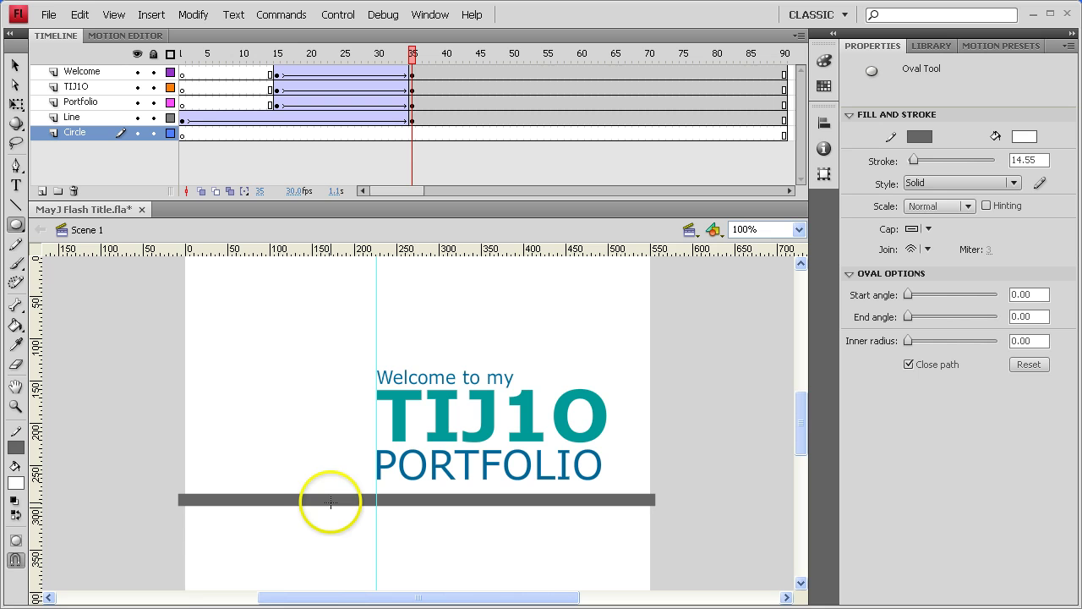
pyautogui.click(17, 450)
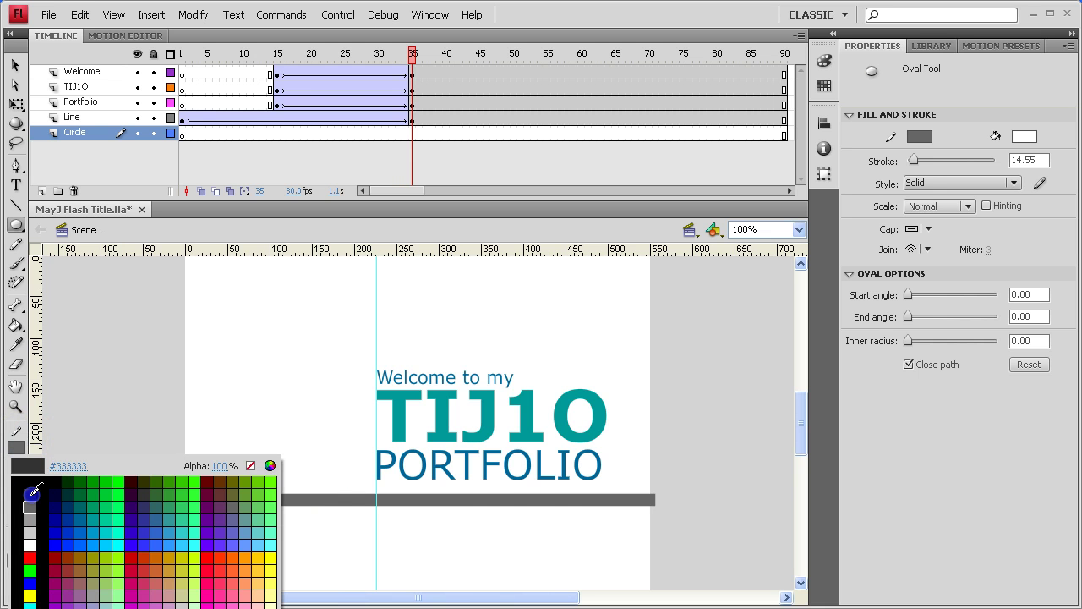
pyautogui.click(30, 493)
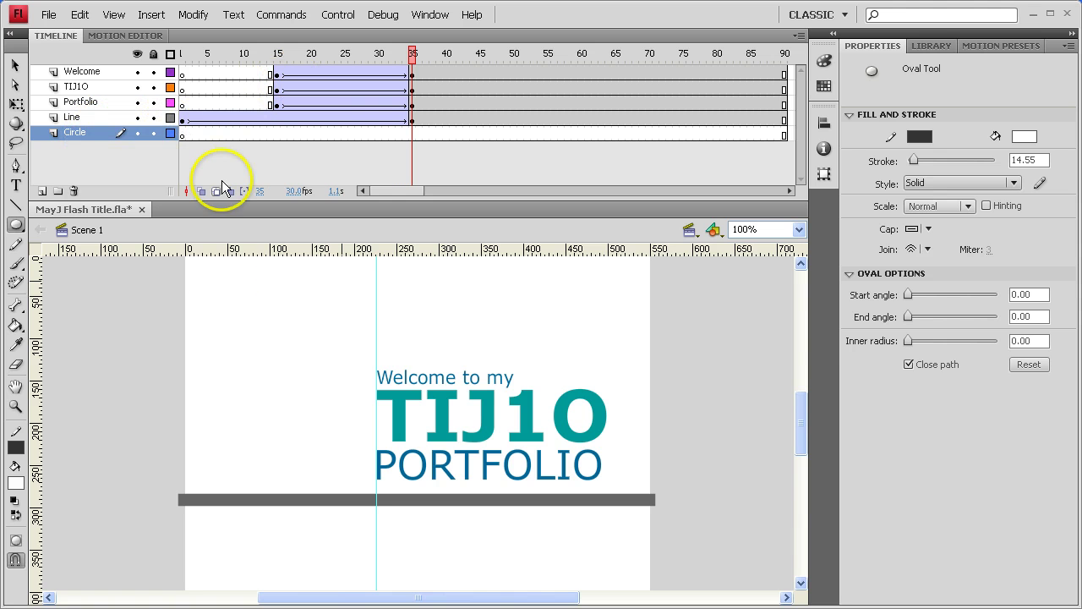
# Draw a 276×276 white circle with a dark grey ring and move it over the title text.
pyautogui.moveTo(491, 424); pyautogui.dragTo(725, 588)
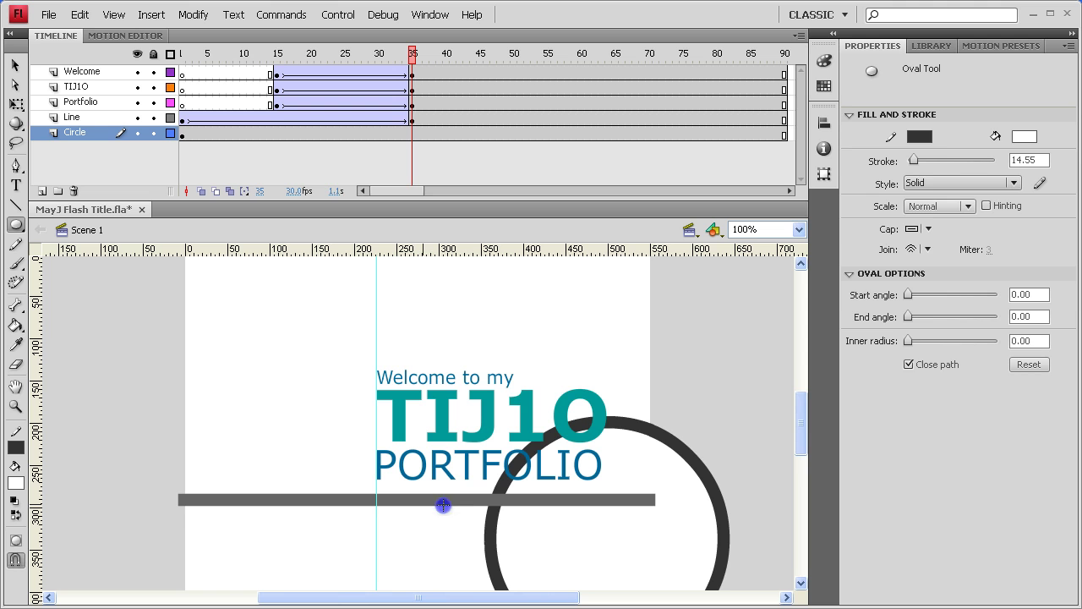
pyautogui.click(16, 65)
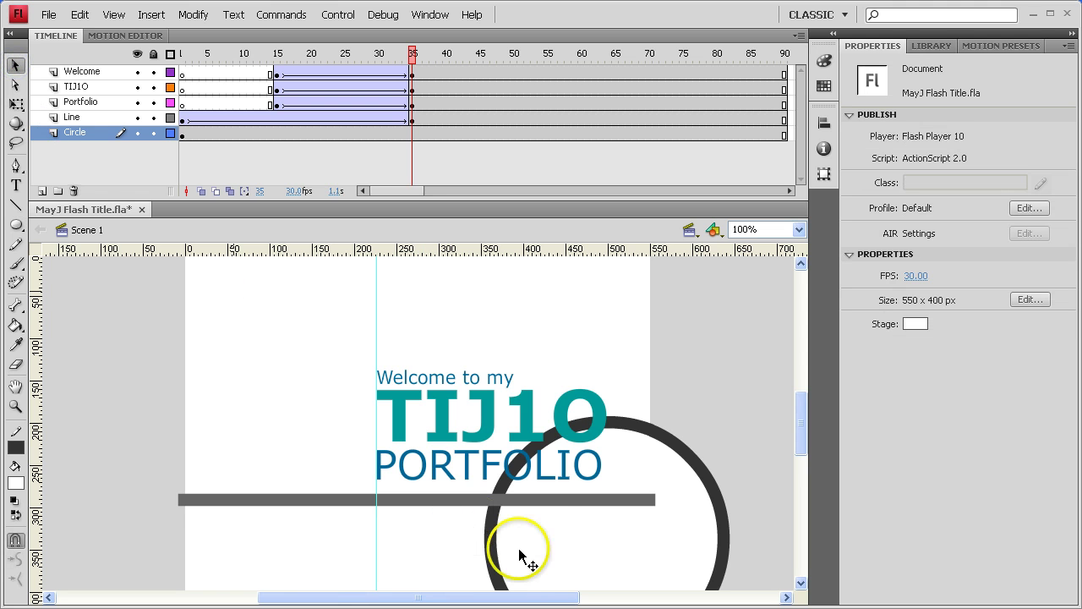
pyautogui.click(560, 534)
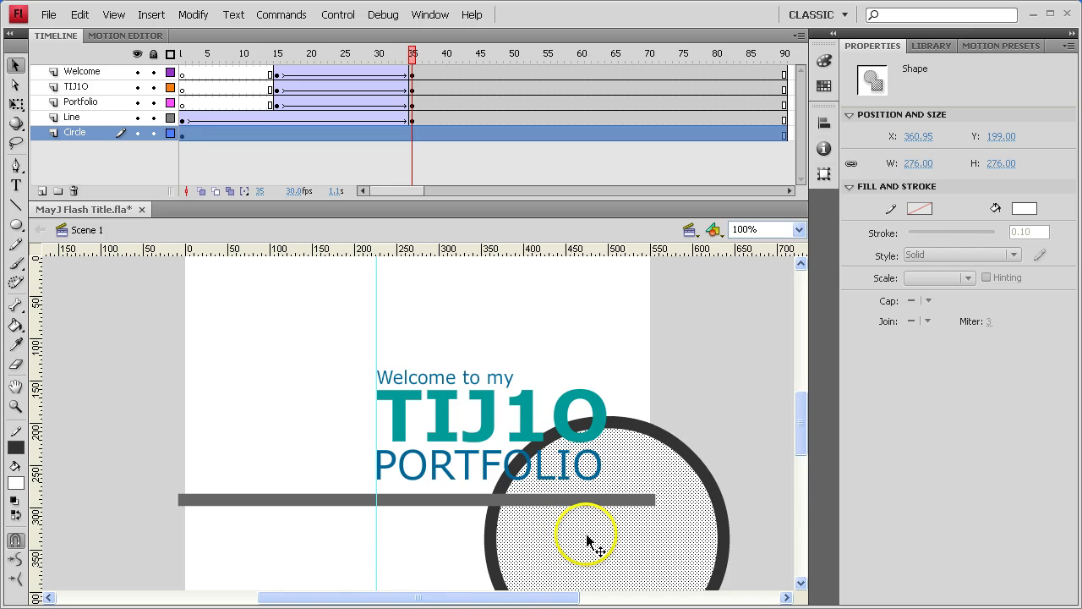
pyautogui.doubleClick(586, 533)
pyautogui.moveTo(586, 534); pyautogui.dragTo(490, 534)
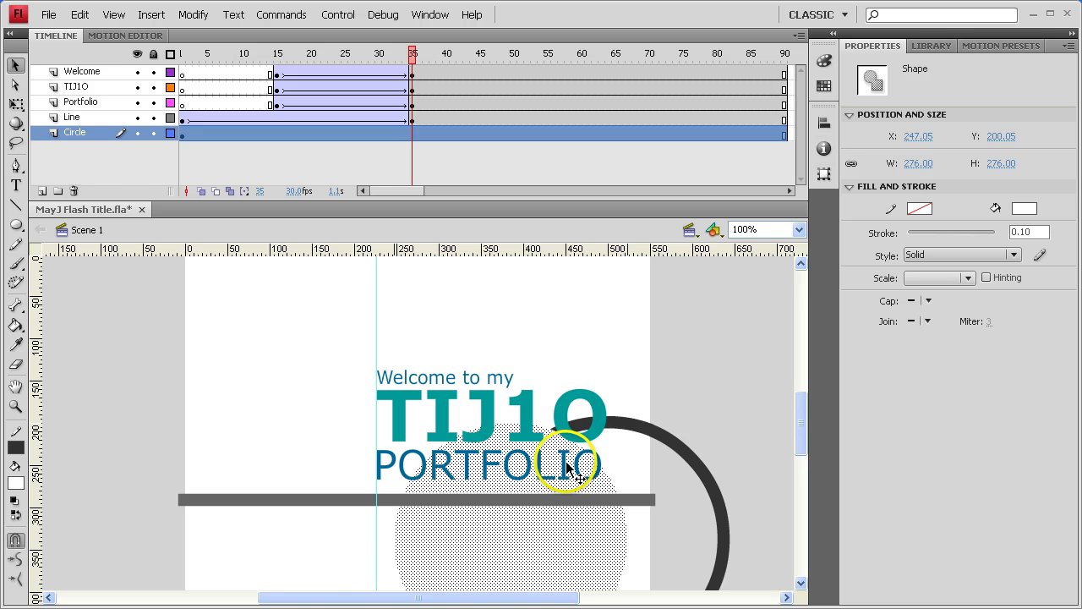
pyautogui.hotkey('ctrl', 'z')
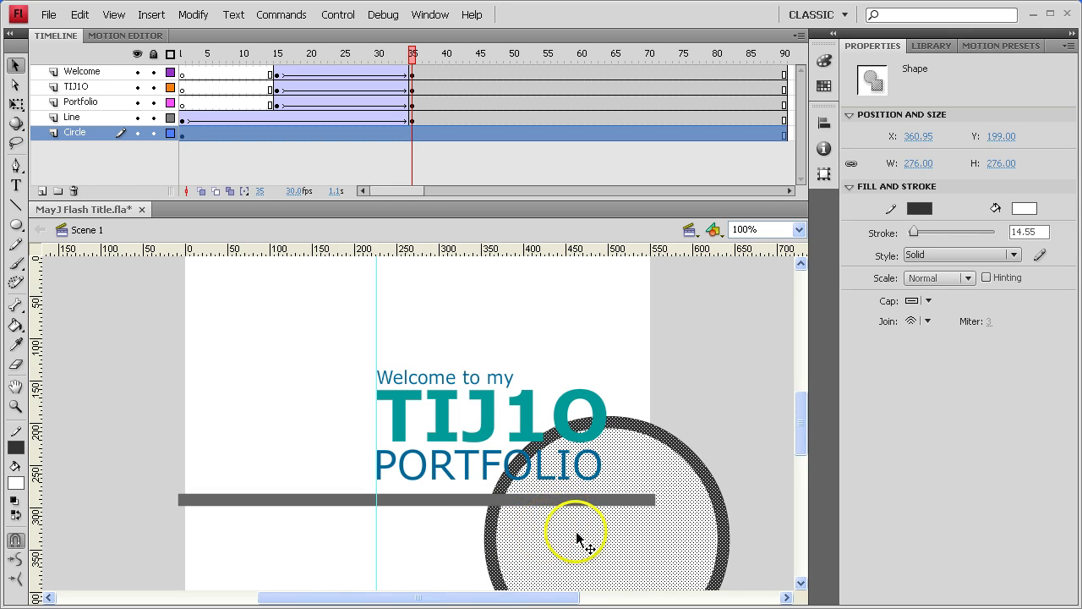
pyautogui.moveTo(572, 541); pyautogui.dragTo(450, 426)
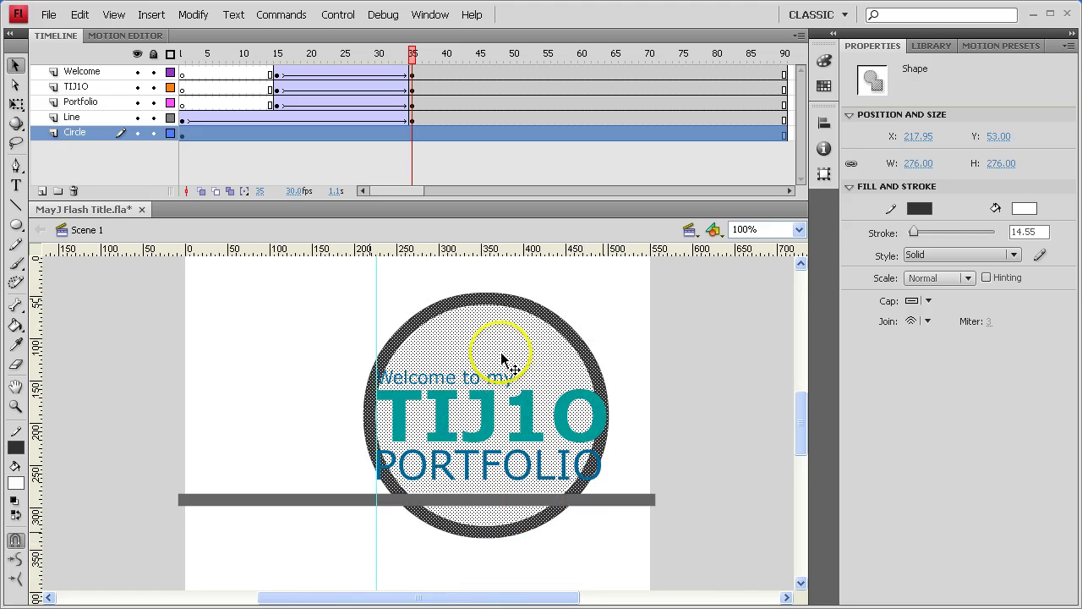
pyautogui.moveTo(497, 346); pyautogui.dragTo(494, 355)
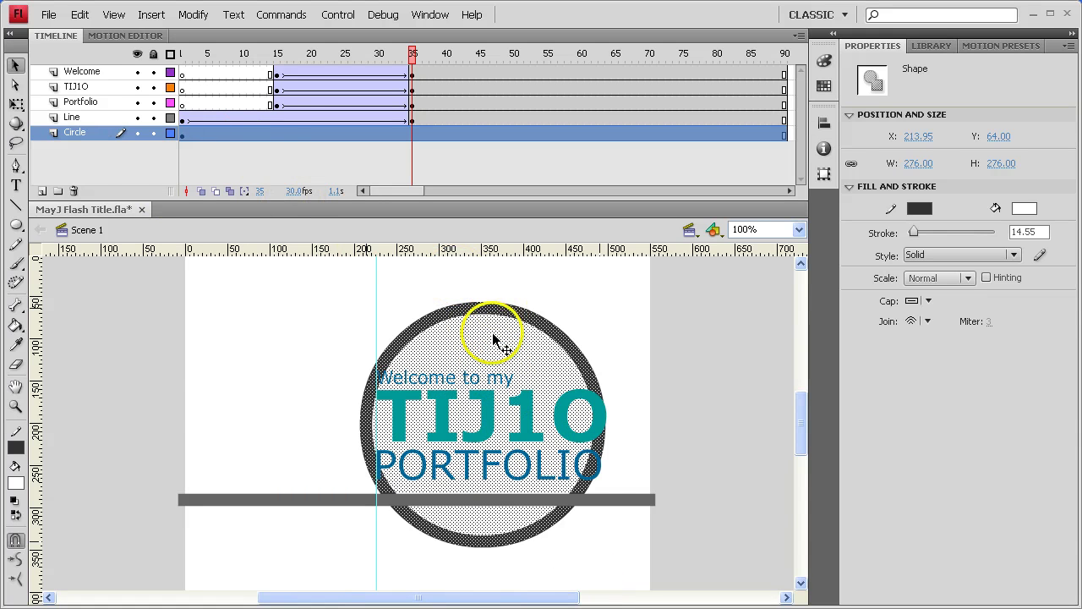
# Convert the circle into a Movie Clip symbol named Circle.
pyautogui.click(192, 15)
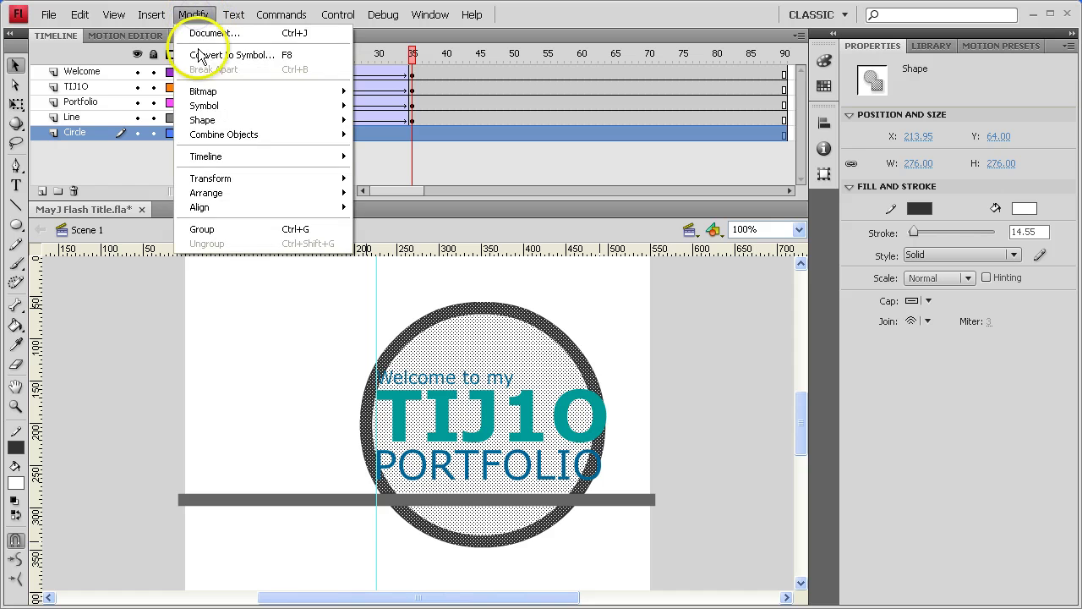
pyautogui.click(200, 54)
pyautogui.click(464, 219)
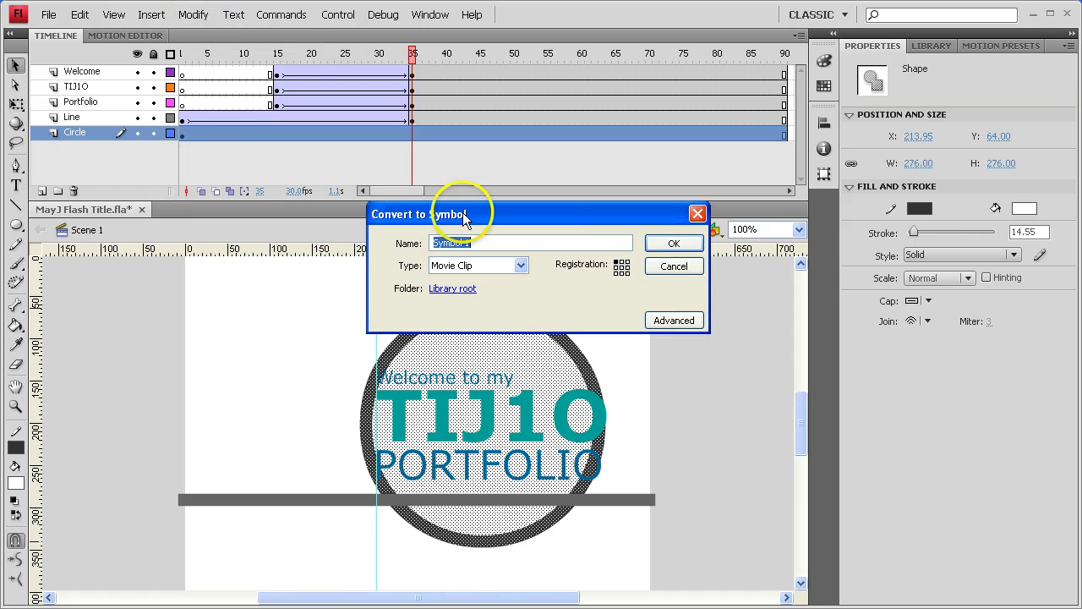
pyautogui.write('Circle')
pyautogui.press('Return')
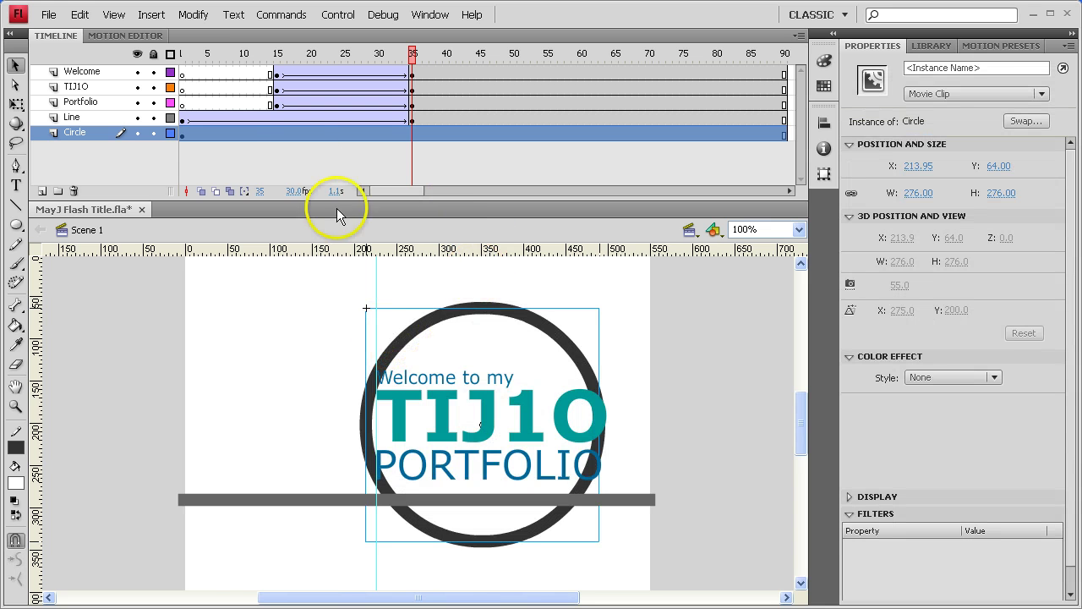
pyautogui.click(444, 279)
pyautogui.click(482, 355)
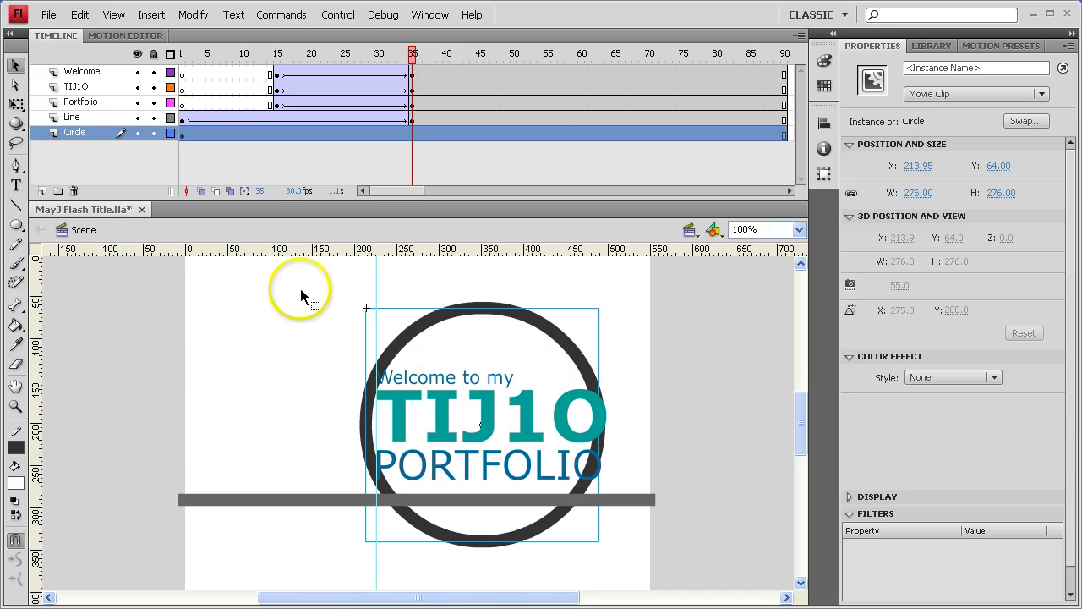
# Scale the Circle instance to 330×330 and nudge it to X 191.95, Y 37.
pyautogui.click(17, 104)
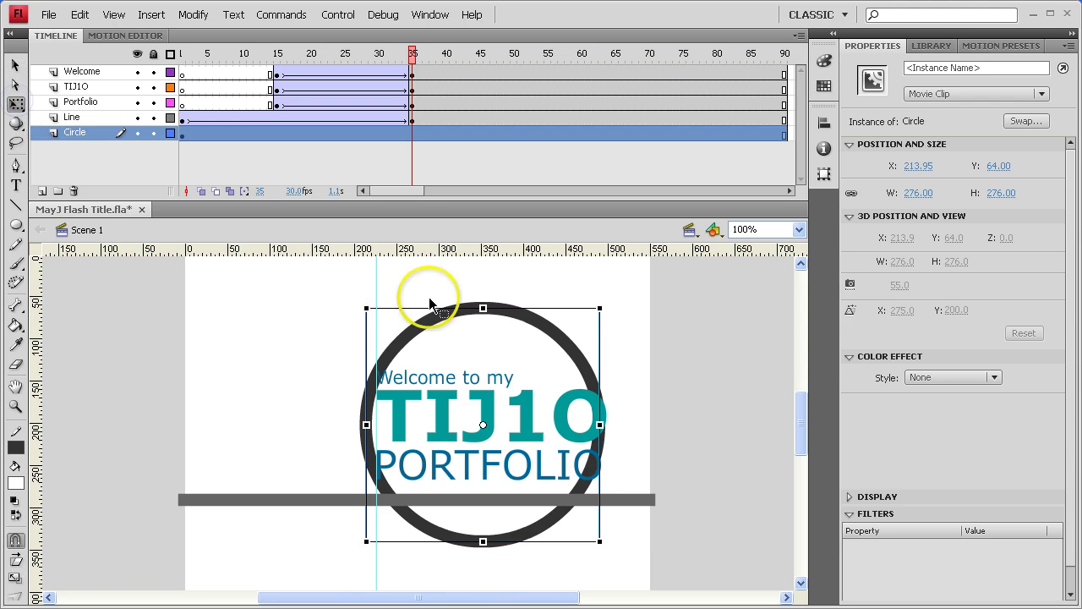
pyautogui.moveTo(364, 309); pyautogui.dragTo(259, 314)
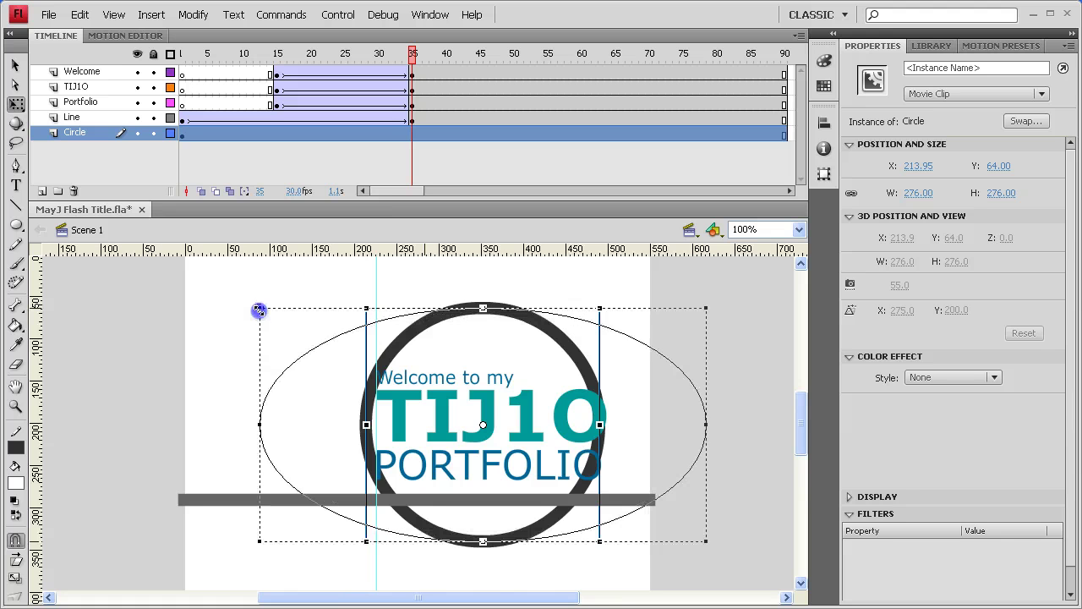
pyautogui.moveTo(259, 311); pyautogui.dragTo(246, 286)
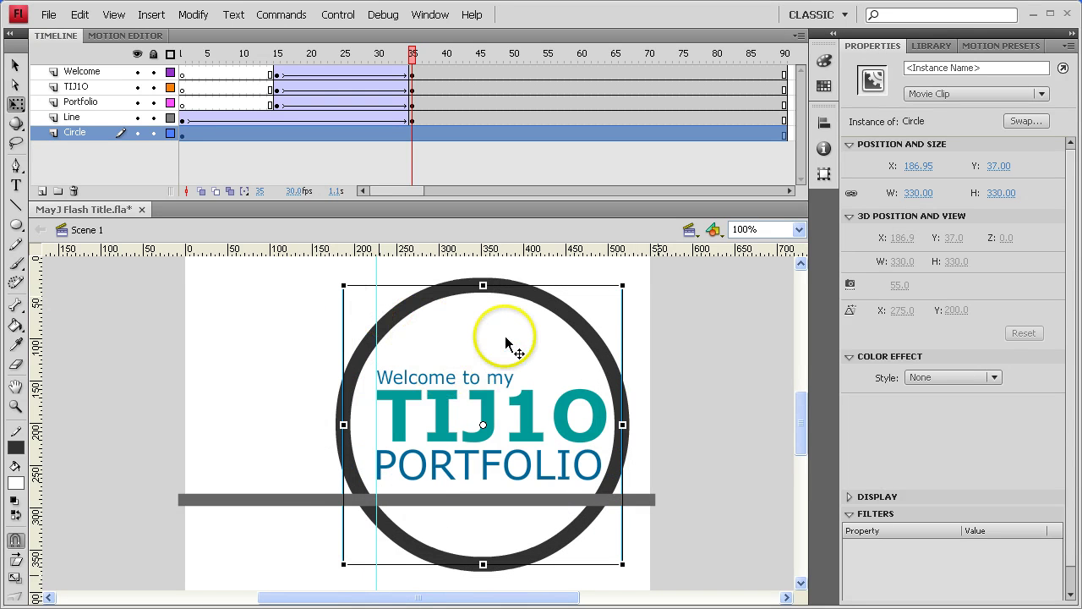
pyautogui.press('Right')
pyautogui.press('Right')
pyautogui.press('Right')
pyautogui.press('Right')
pyautogui.press('Right')
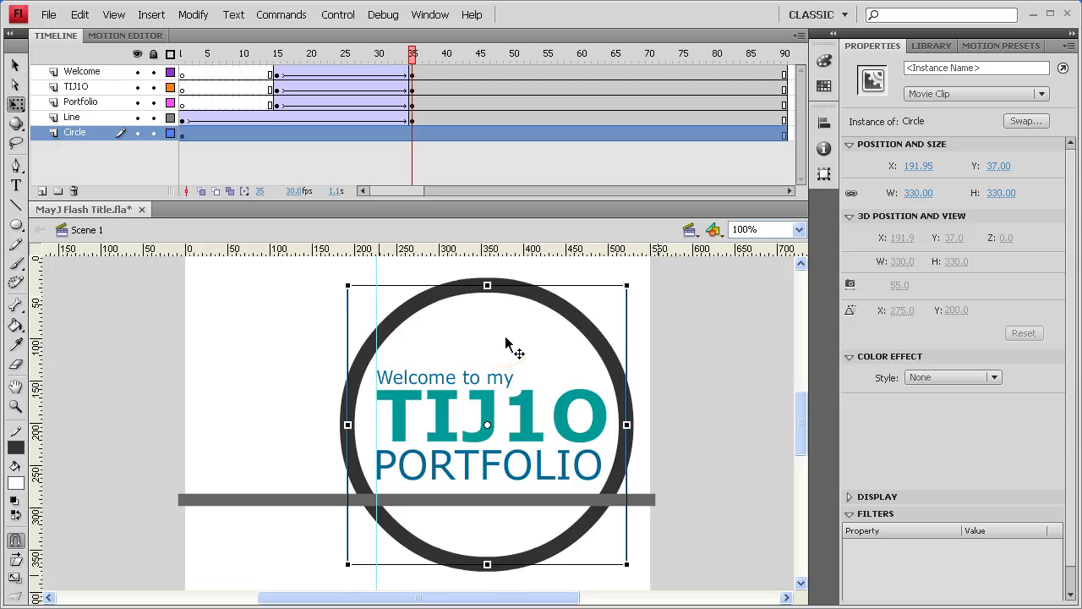
pyautogui.moveTo(612, 319); pyautogui.dragTo(612, 319)
pyautogui.click(654, 315)
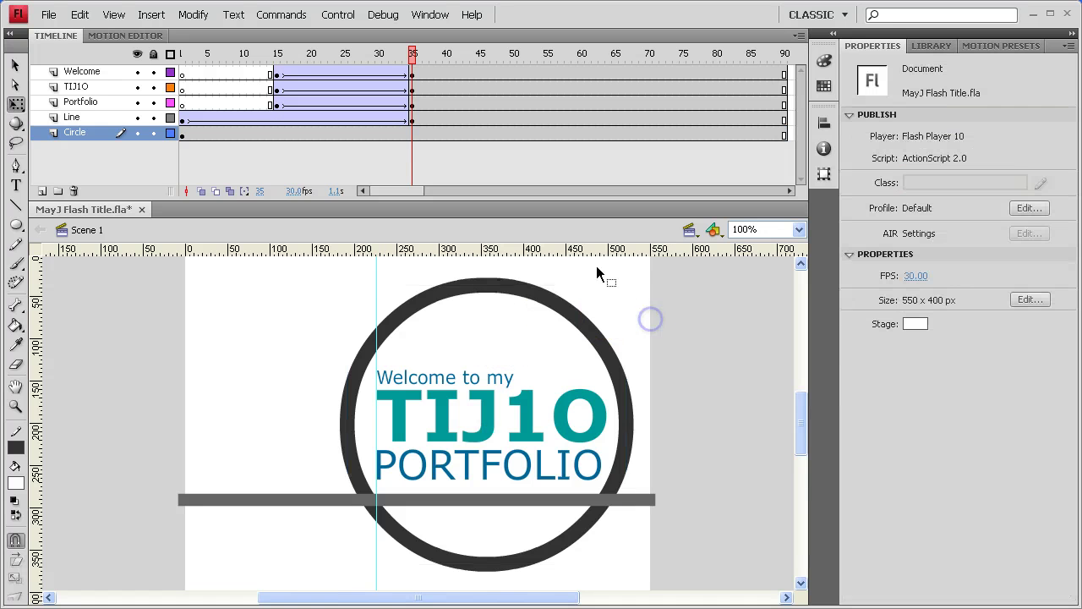
pyautogui.click(181, 136)
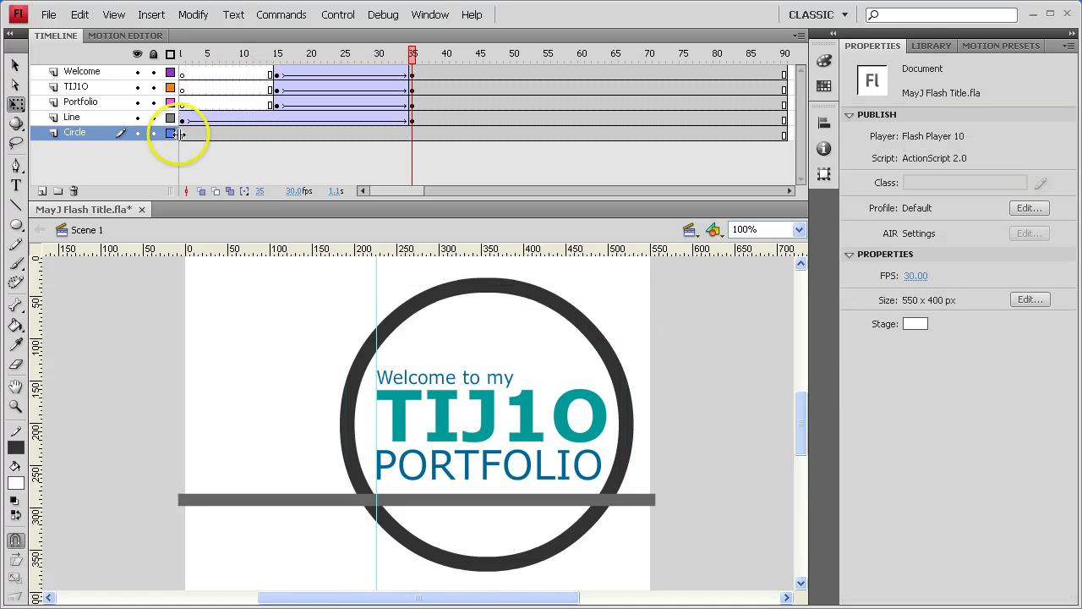
# Scale the Circle to 910×910 at frame 1 and classic-tween it to its frame-35 size.
pyautogui.click(415, 136)
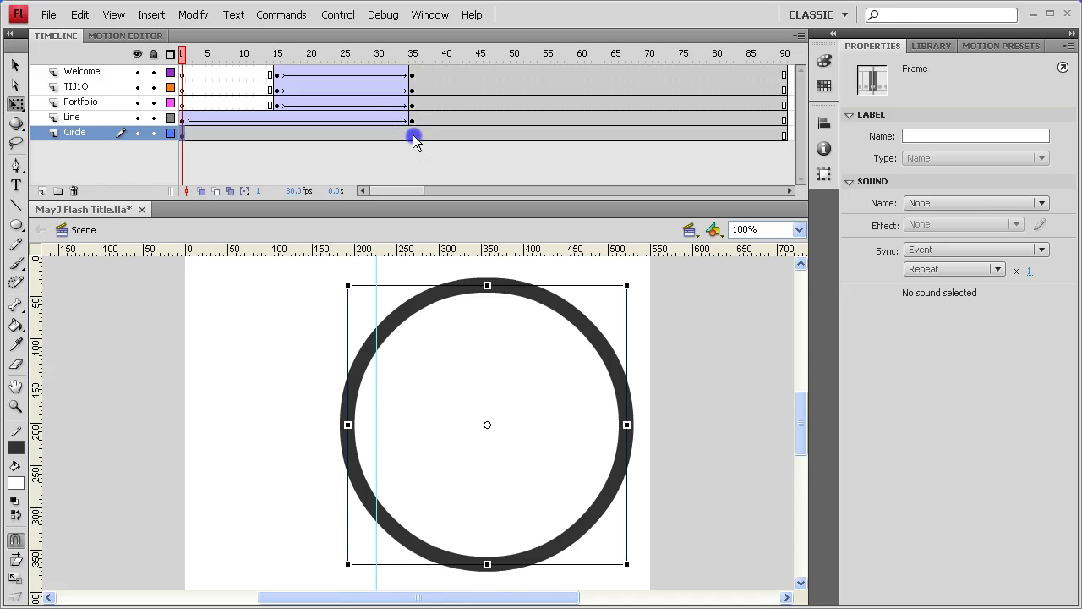
pyautogui.moveTo(415, 136); pyautogui.dragTo(312, 254)
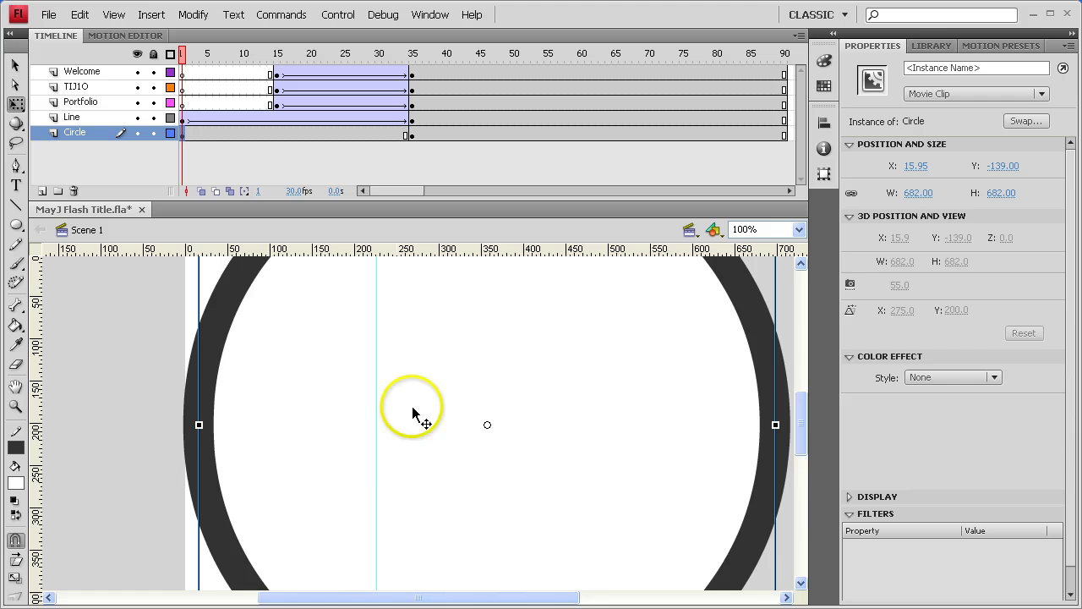
pyautogui.scroll(5, 474, 409)
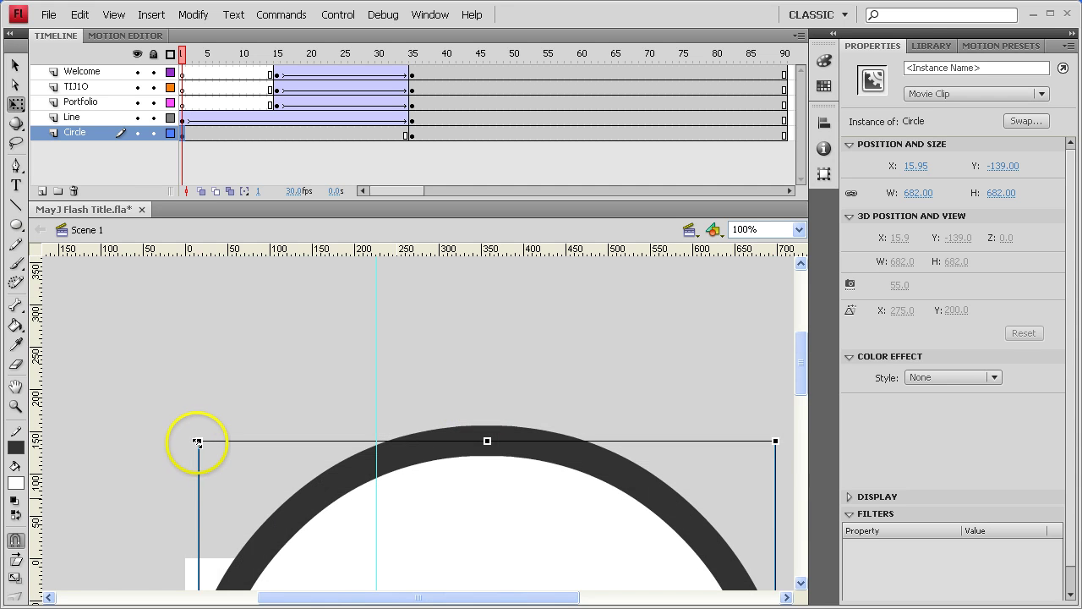
pyautogui.moveTo(196, 442); pyautogui.dragTo(100, 346)
pyautogui.scroll(-5, 542, 411)
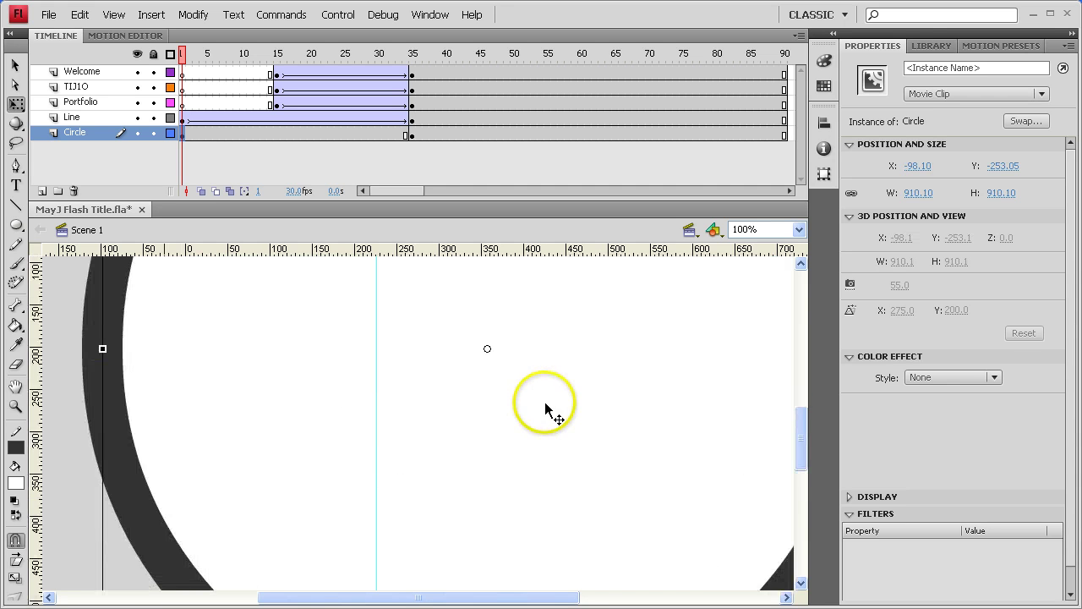
pyautogui.scroll(1, 544, 402)
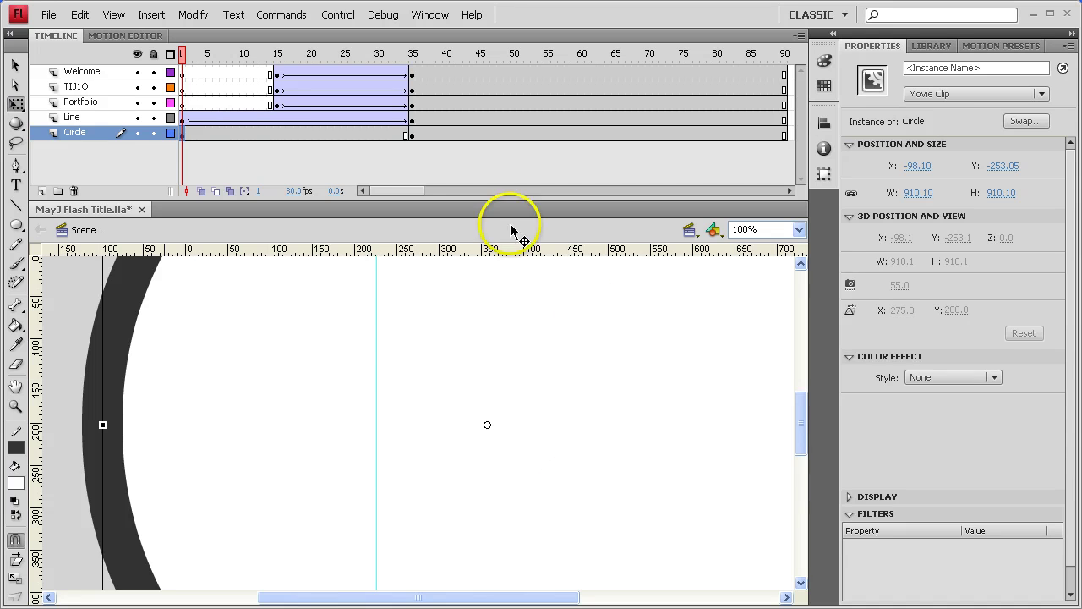
pyautogui.rightClick(261, 133)
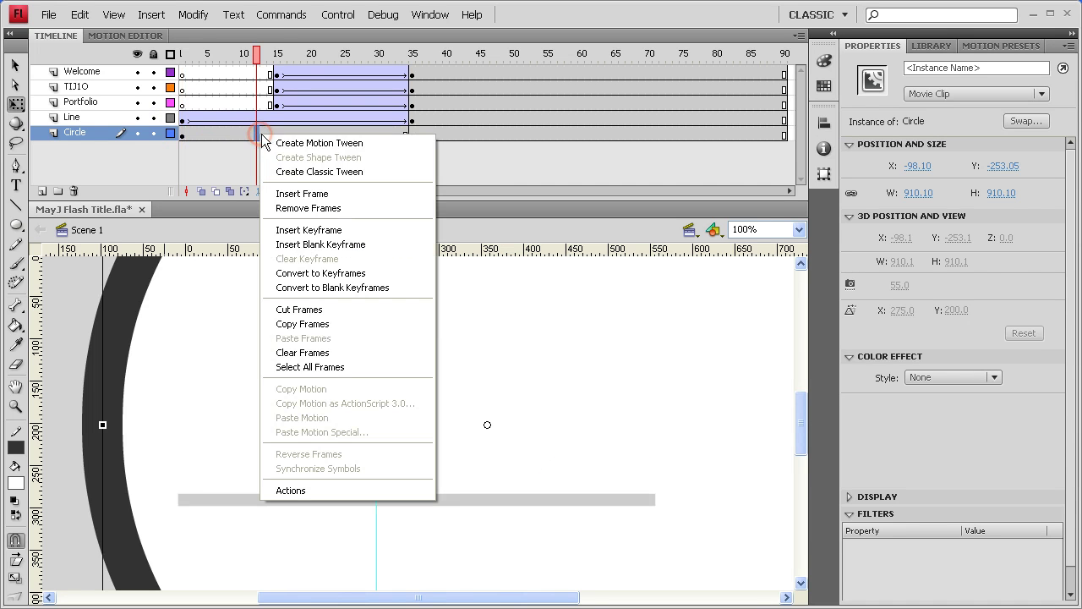
pyautogui.click(292, 172)
# Replay the circle animation, then return to frame 1.
pyautogui.moveTo(256, 54); pyautogui.dragTo(182, 54)
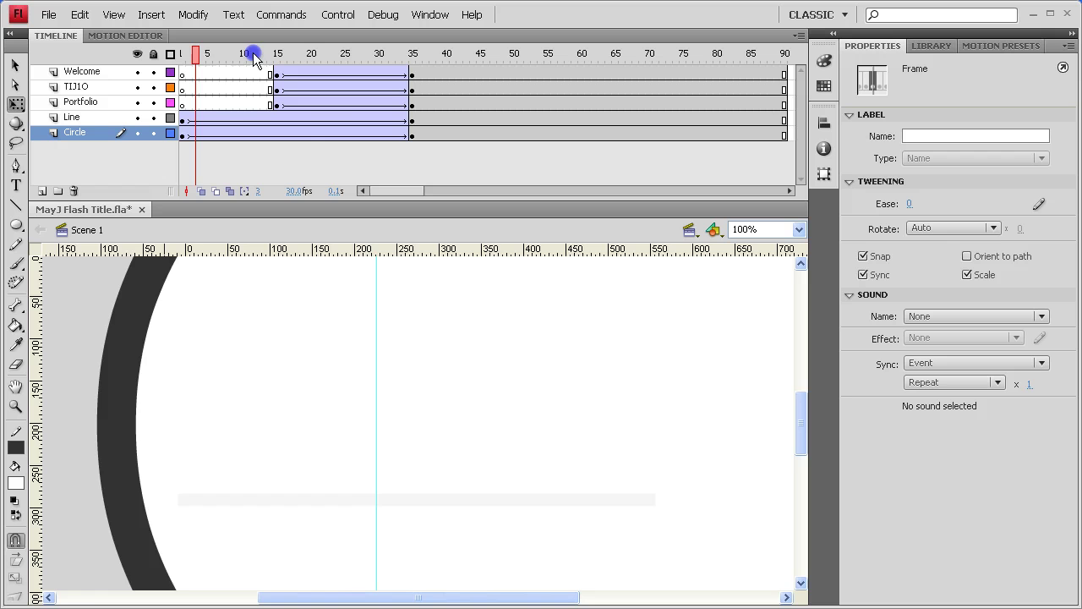
pyautogui.press('Return')
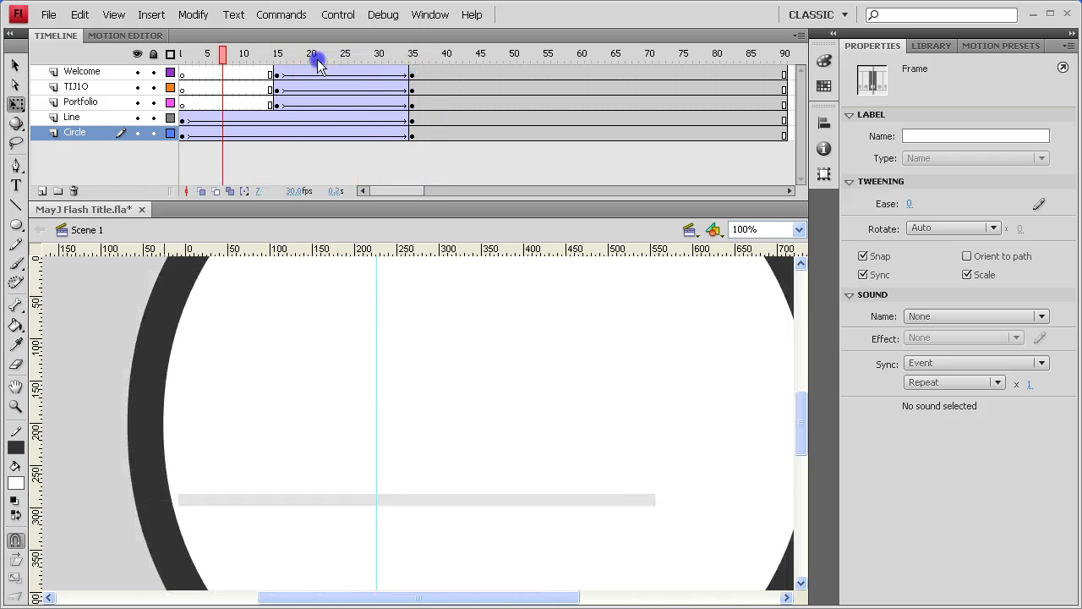
pyautogui.click(441, 59)
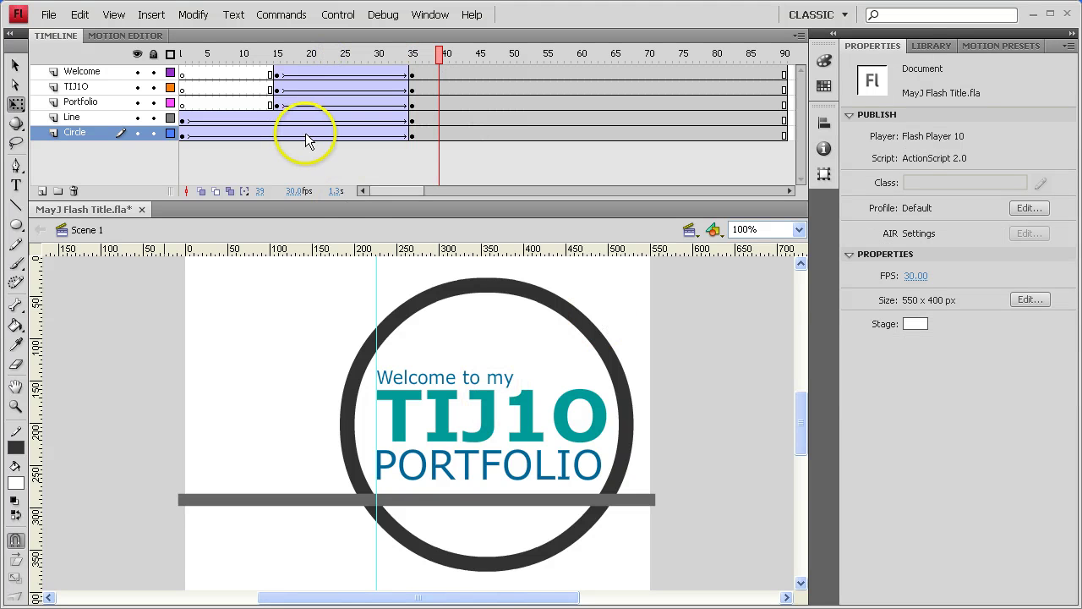
pyautogui.click(184, 133)
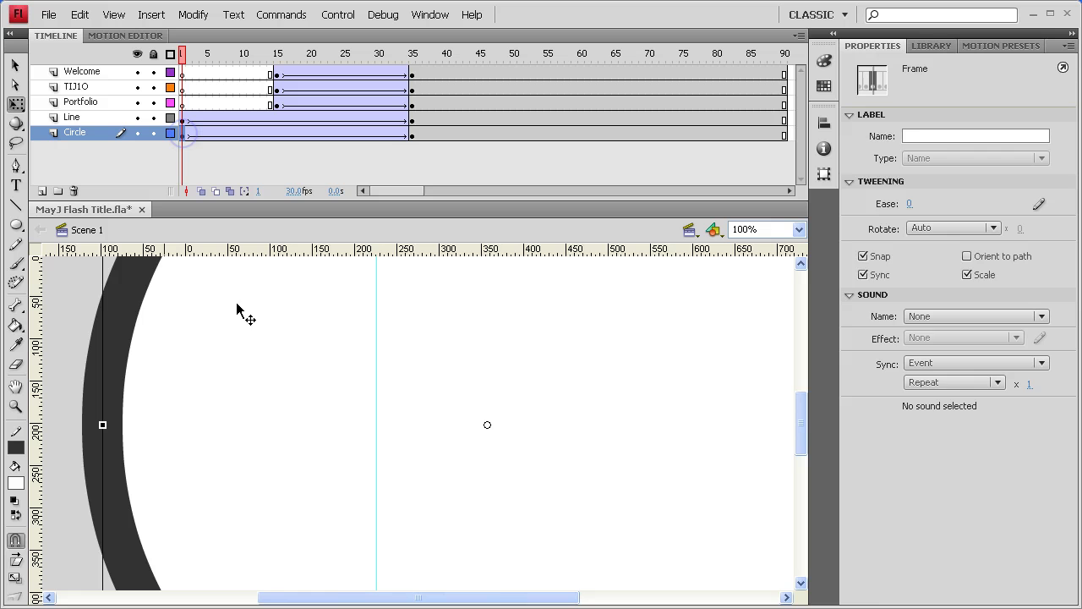
# Set the frame-1 circle's Alpha to 0% and scrub and play to preview the fade-in.
pyautogui.click(309, 368)
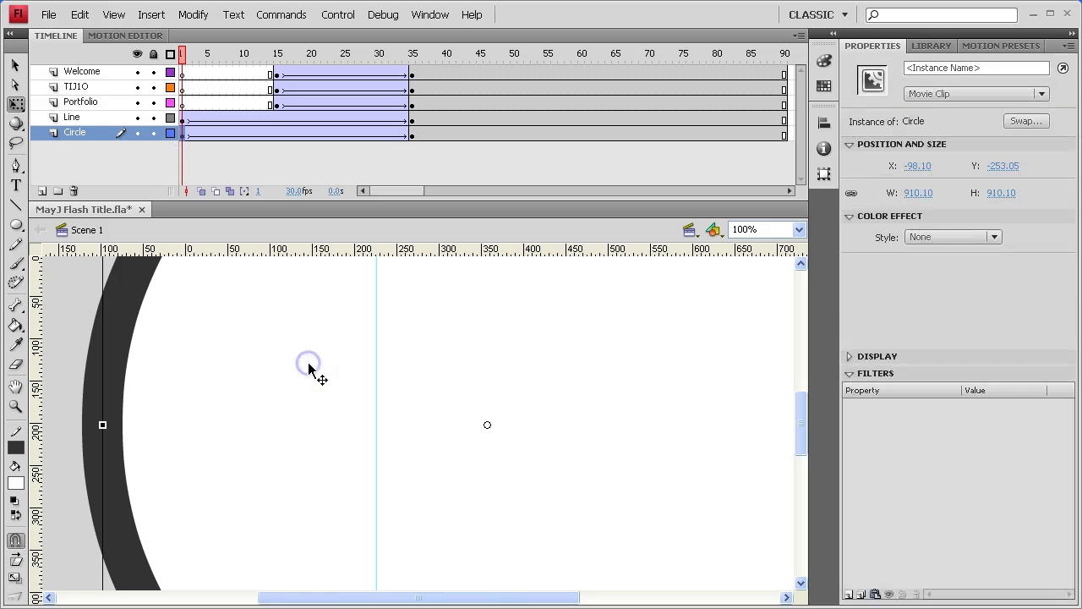
pyautogui.click(163, 289)
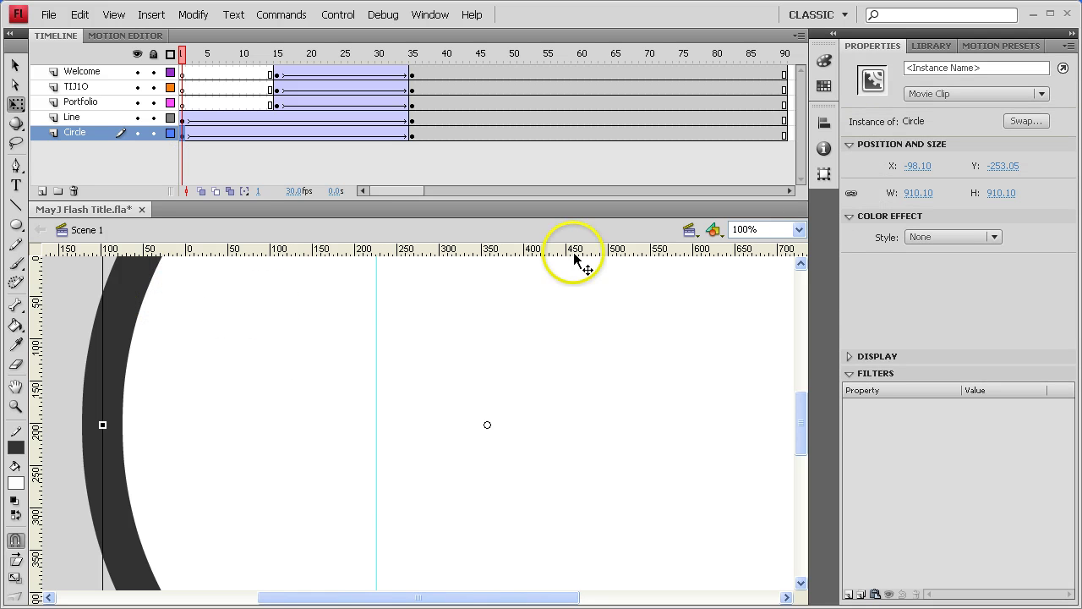
pyautogui.click(925, 237)
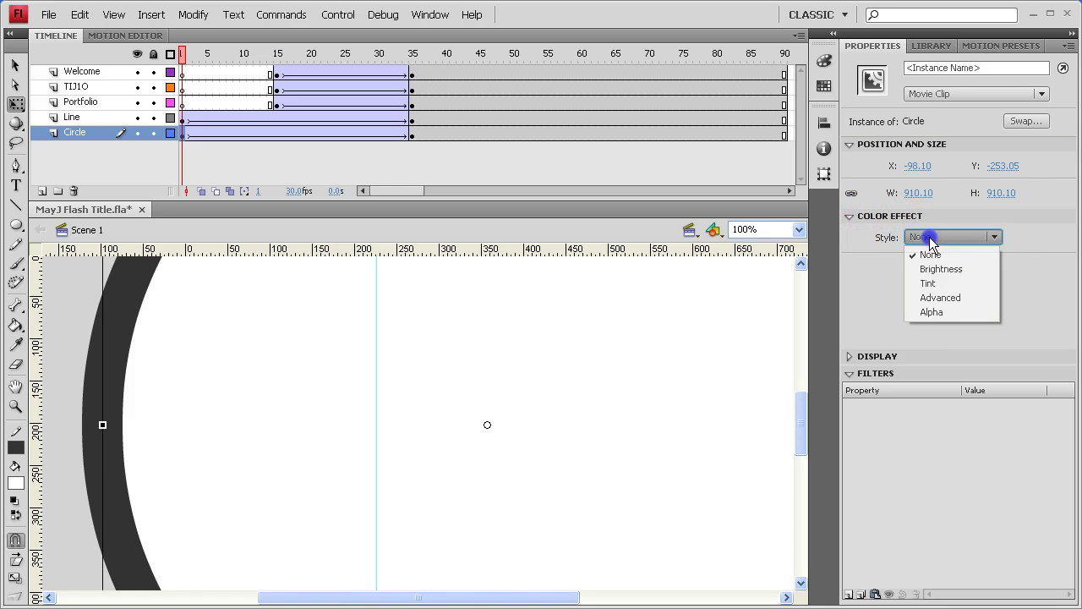
pyautogui.click(934, 312)
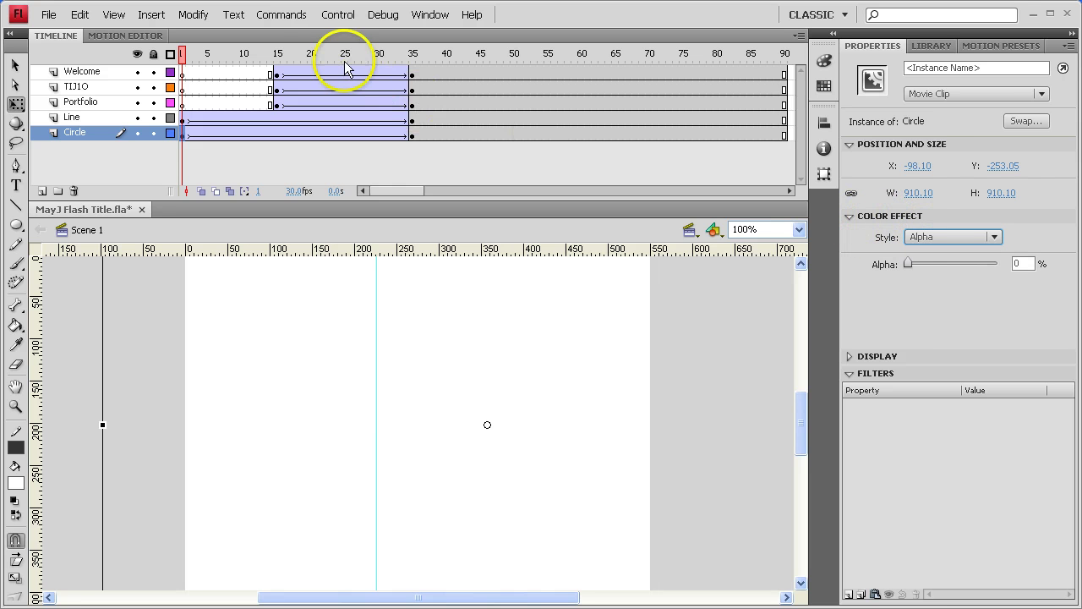
pyautogui.click(303, 54)
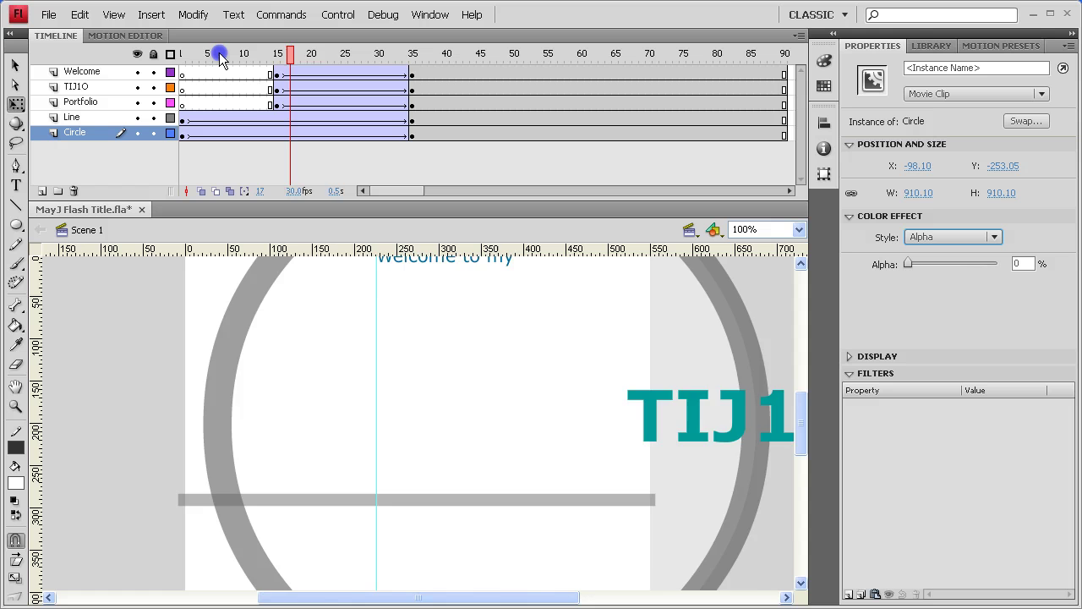
pyautogui.moveTo(356, 56)
pyautogui.mouseDown()
pyautogui.moveTo(489, 59)
pyautogui.moveTo(302, 48)
pyautogui.moveTo(374, 54)
pyautogui.mouseUp()
pyautogui.press('Return')
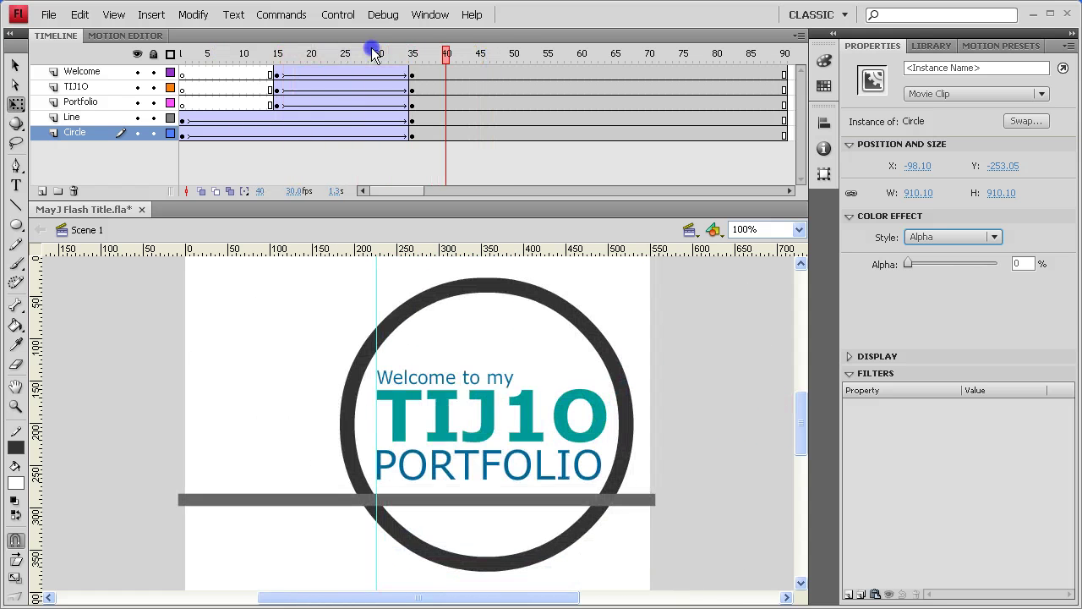
pyautogui.click(500, 74)
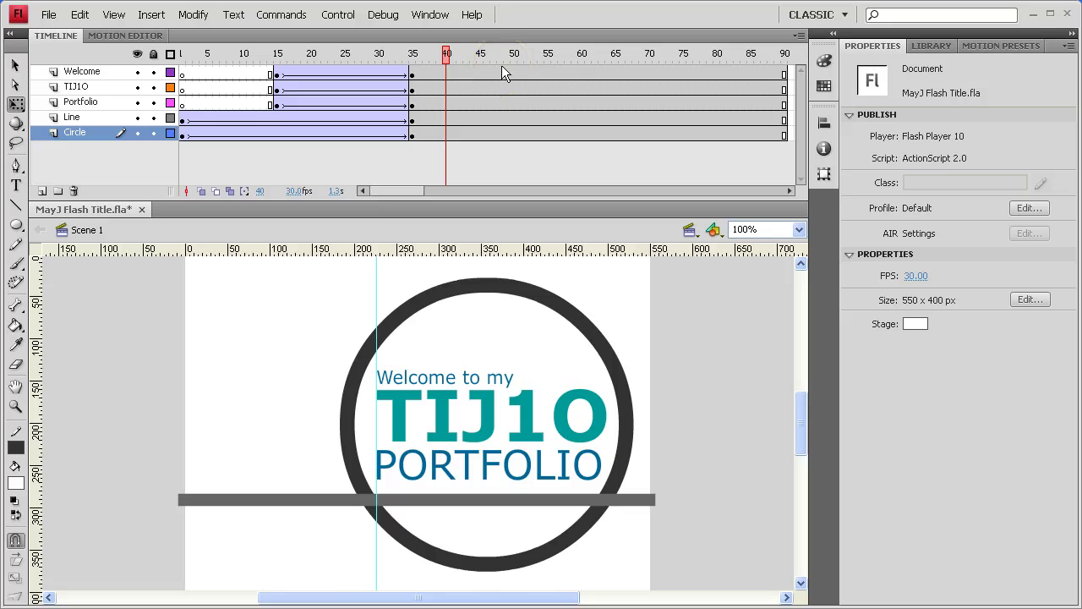
# Add a new layer named Pic beneath the Circle layer and select its frame 1.
pyautogui.click(41, 192)
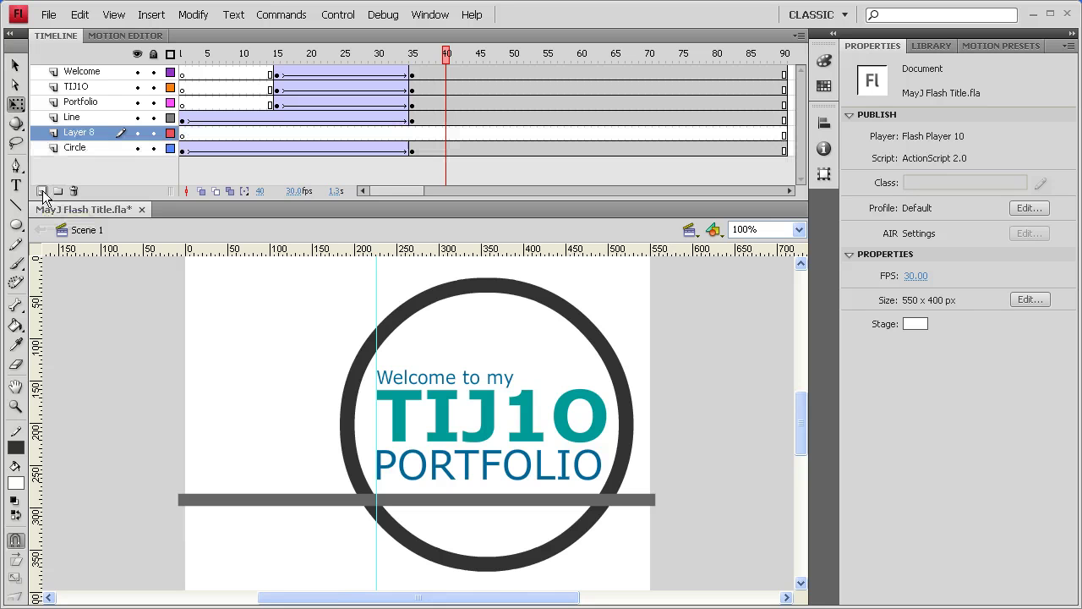
pyautogui.moveTo(72, 135); pyautogui.dragTo(74, 150)
pyautogui.doubleClick(74, 147)
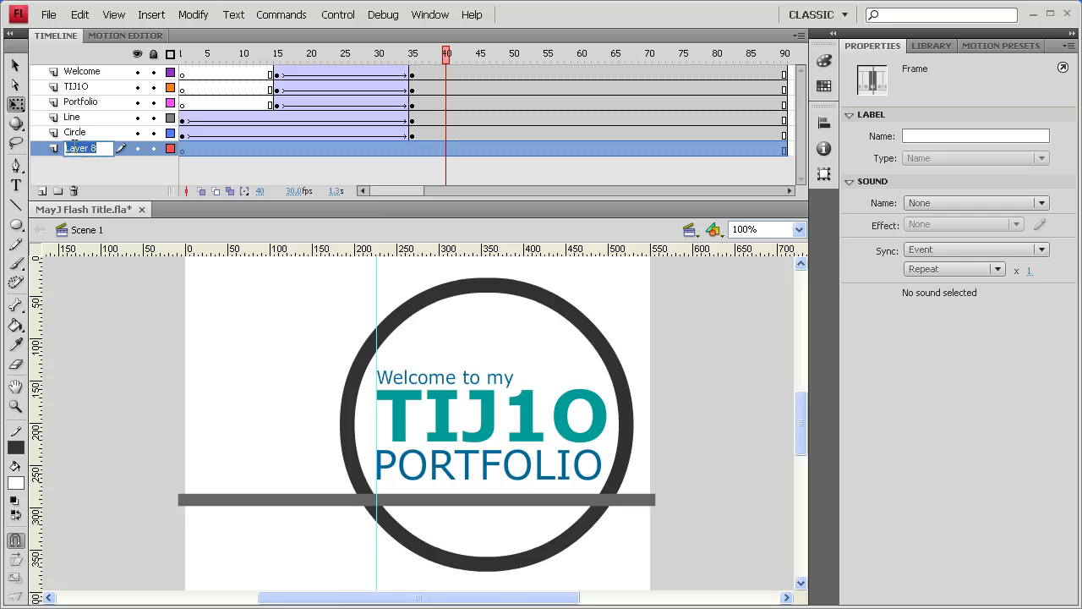
pyautogui.press('Return')
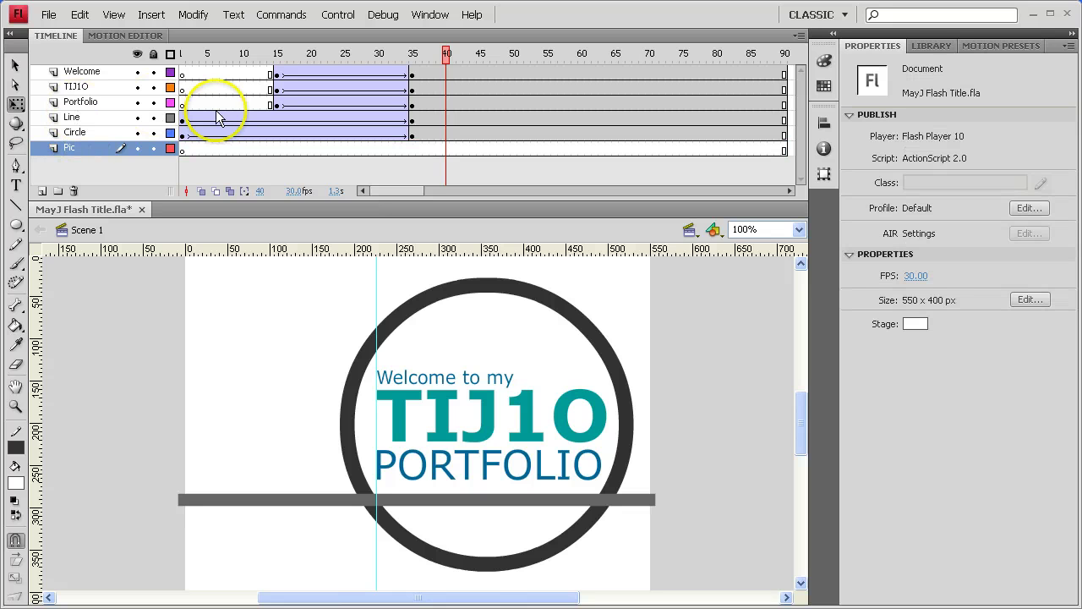
pyautogui.click(188, 150)
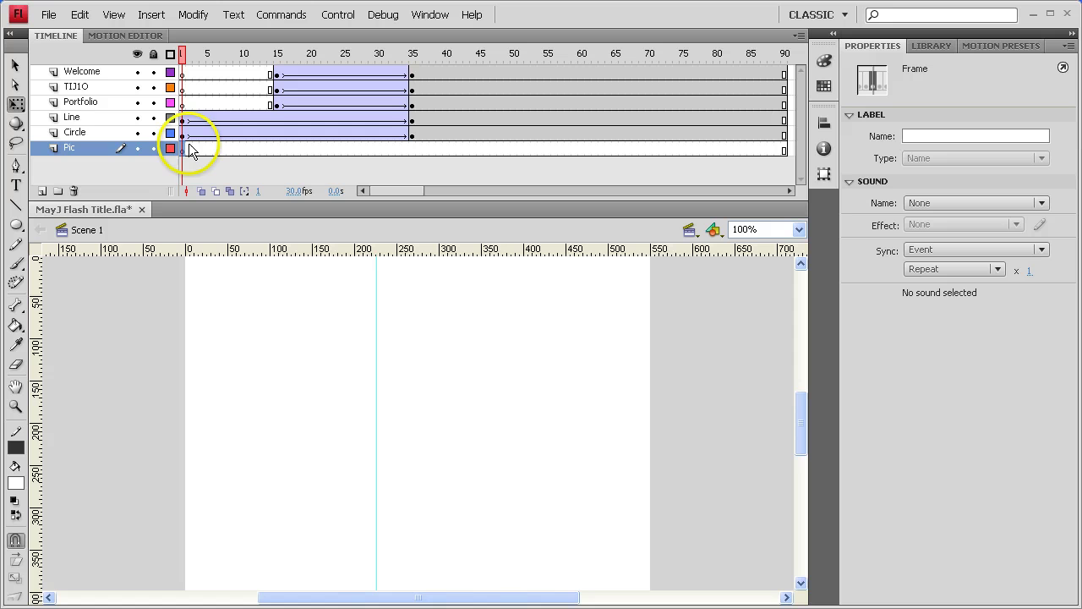
# Import noid1y04062.jpg from the 02. TIJ10.02 folder onto the stage.
pyautogui.click(48, 15)
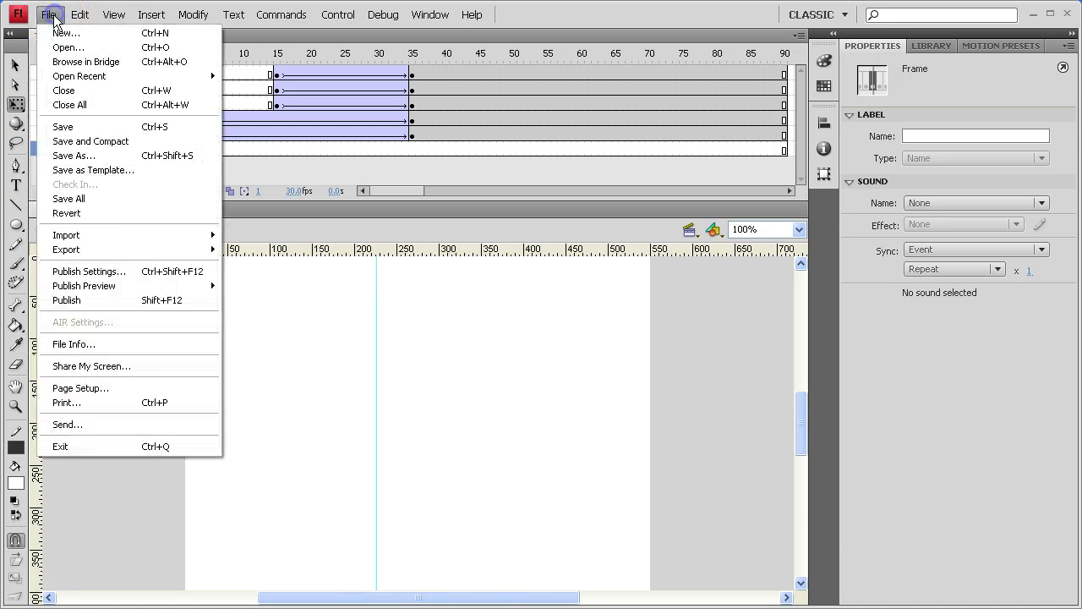
pyautogui.moveTo(89, 236)
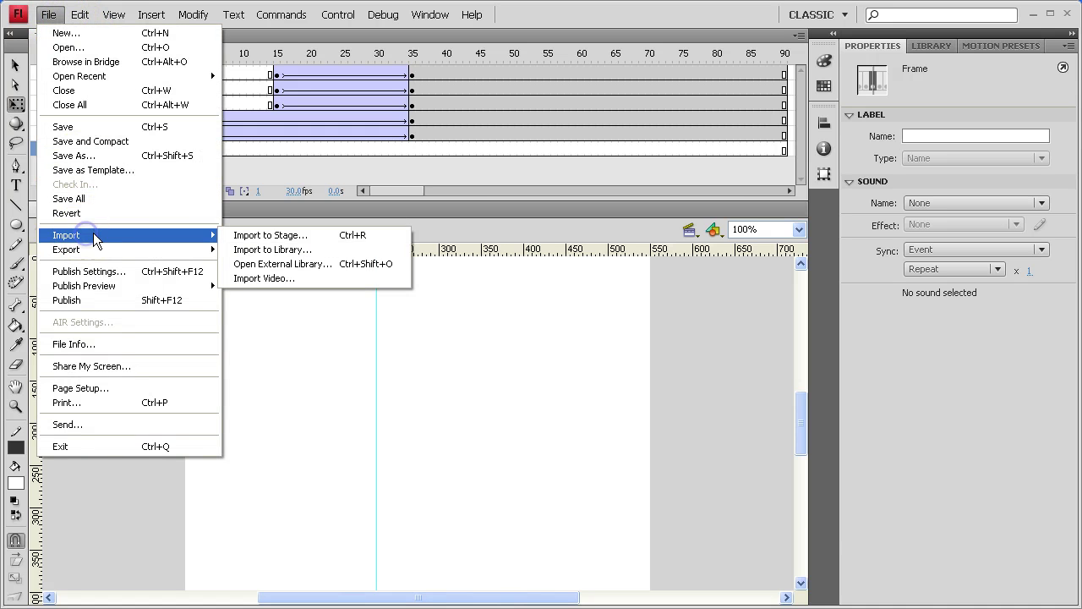
pyautogui.click(259, 236)
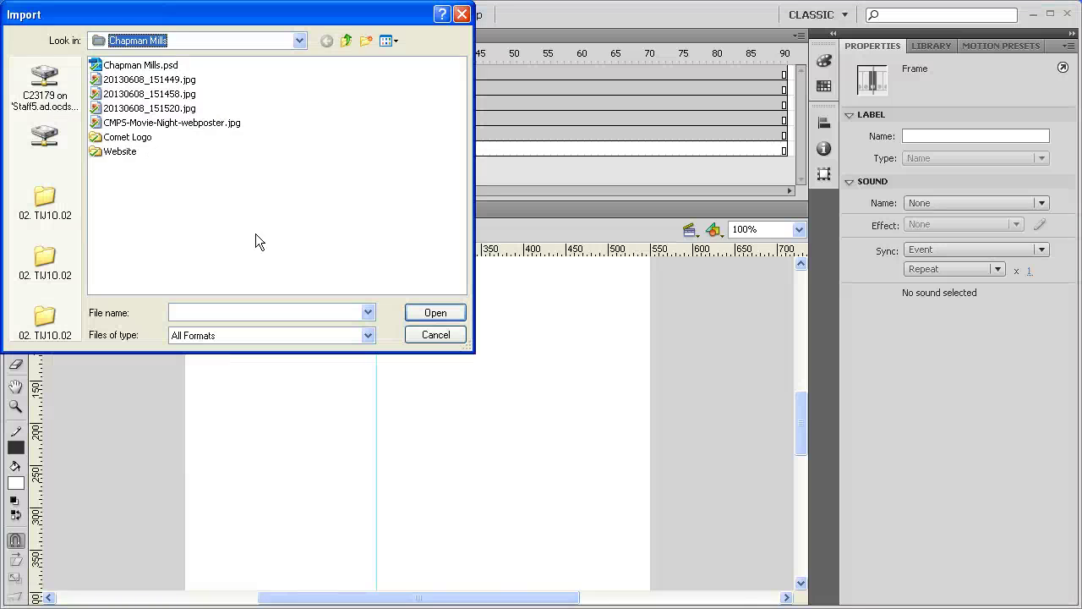
pyautogui.click(153, 42)
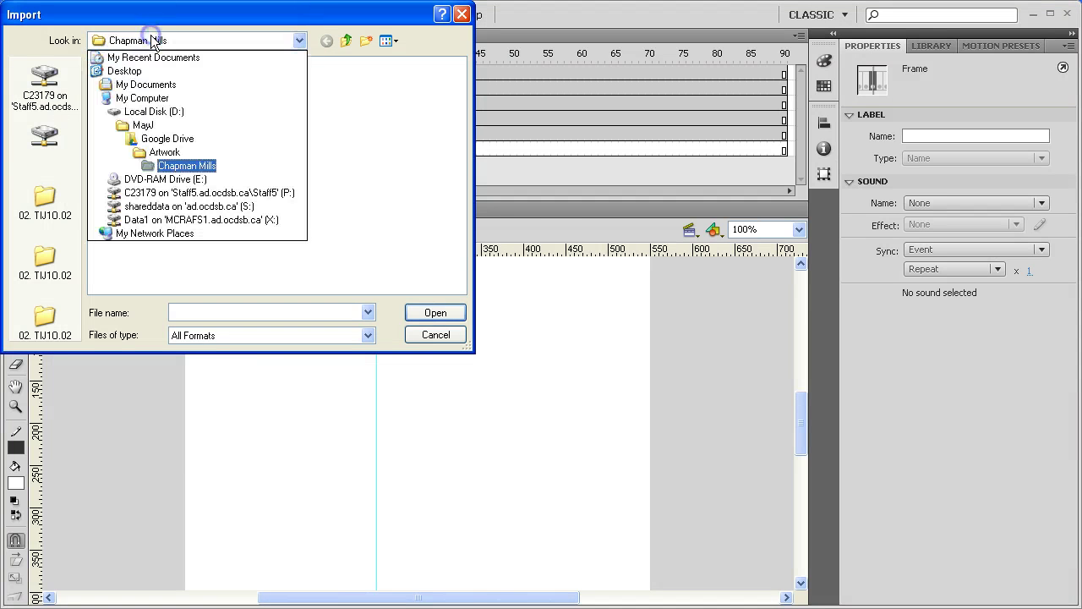
pyautogui.click(143, 84)
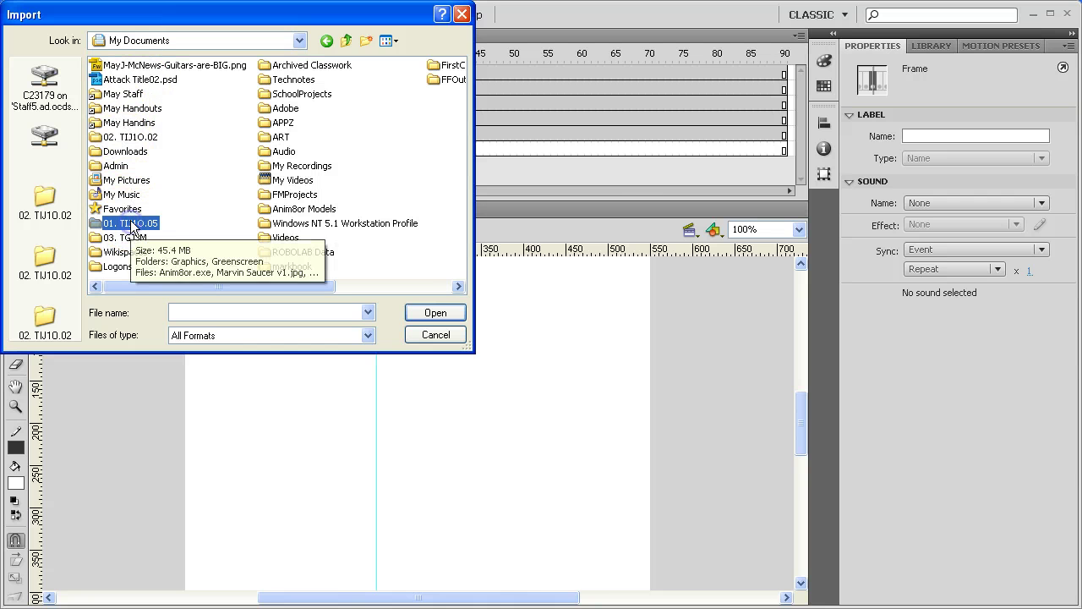
pyautogui.doubleClick(126, 137)
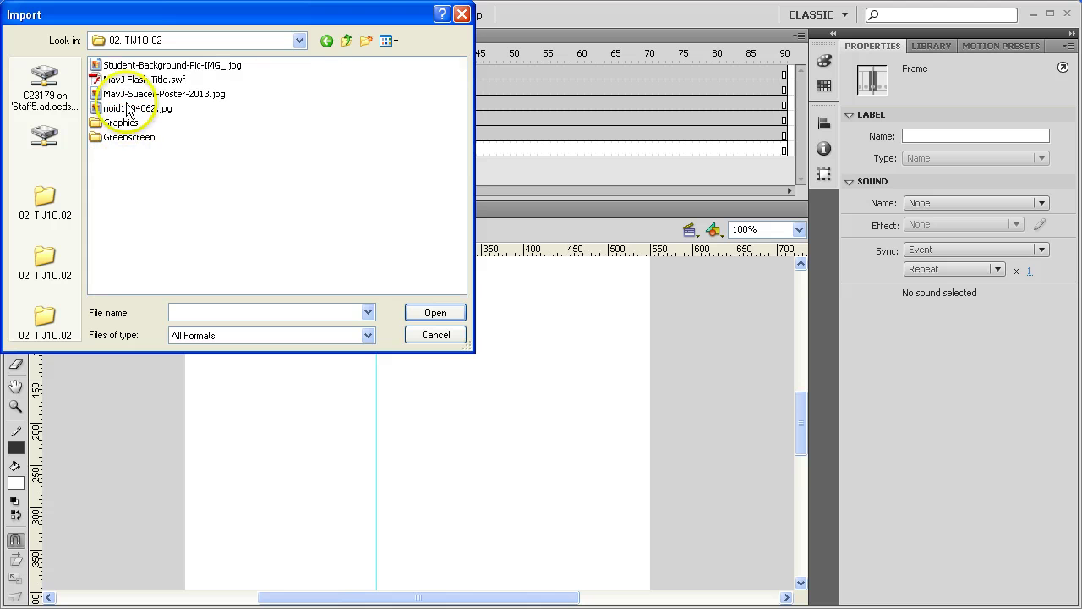
pyautogui.click(127, 108)
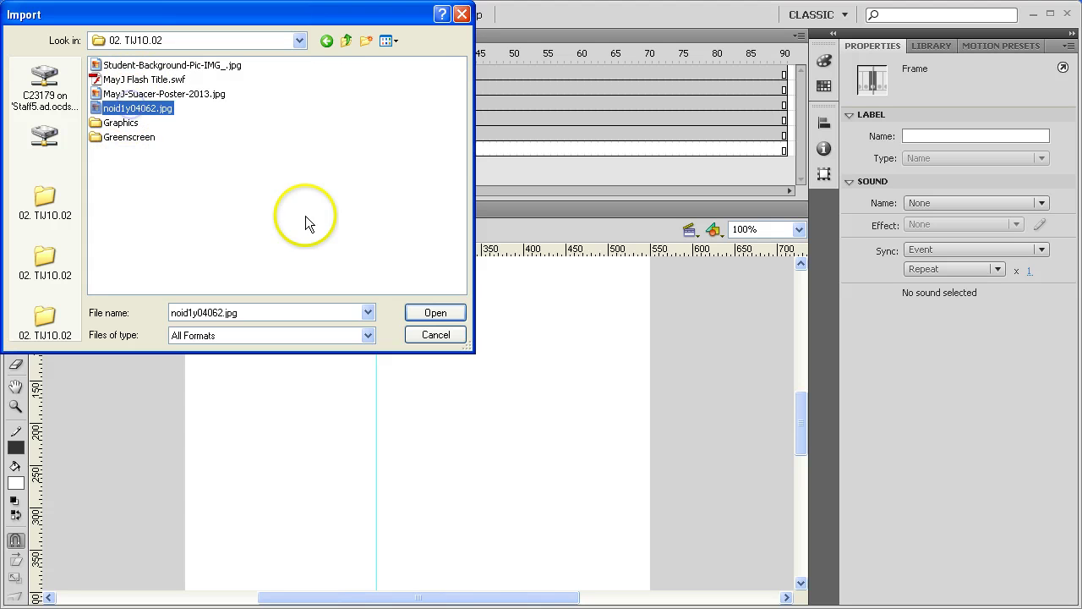
pyautogui.click(435, 314)
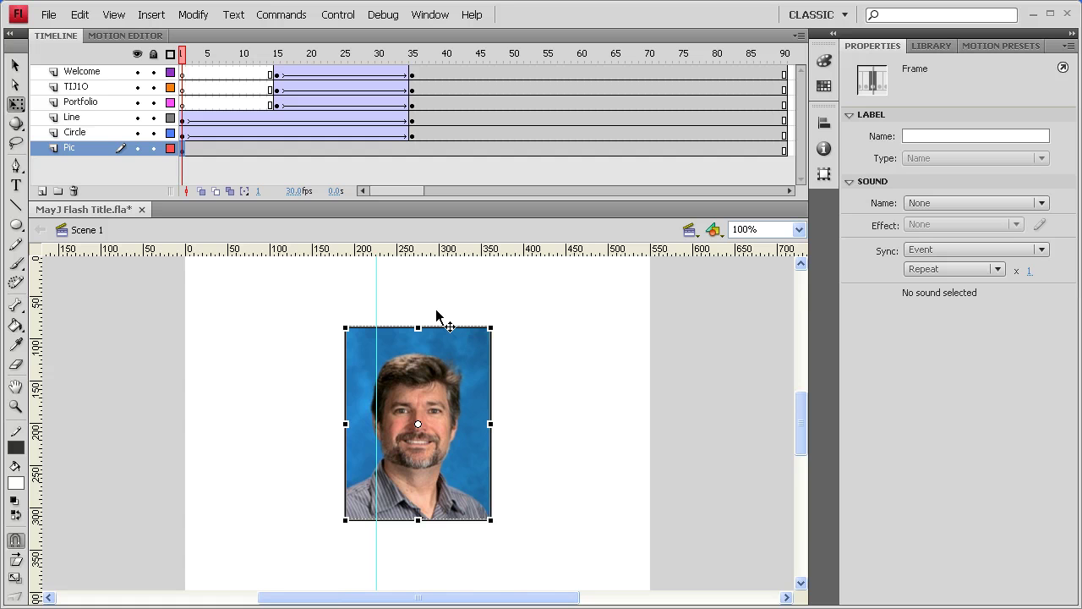
# Undo the accidental circle move, shift the circle left, and reorder the Circle layer below Pic.
pyautogui.click(461, 377)
pyautogui.moveTo(268, 378); pyautogui.dragTo(422, 388)
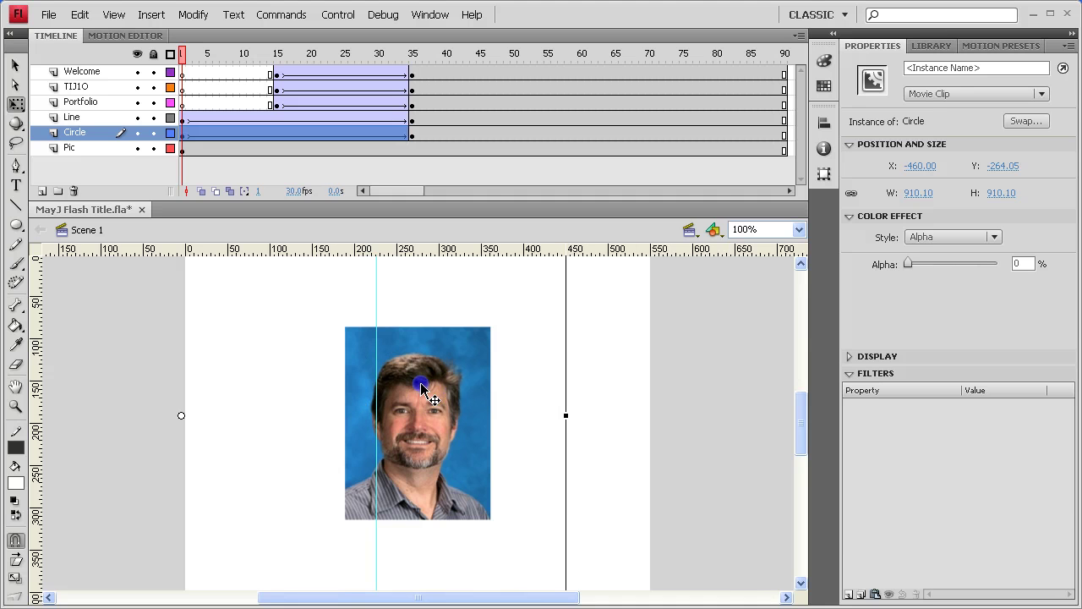
pyautogui.hotkey('ctrl', 'z')
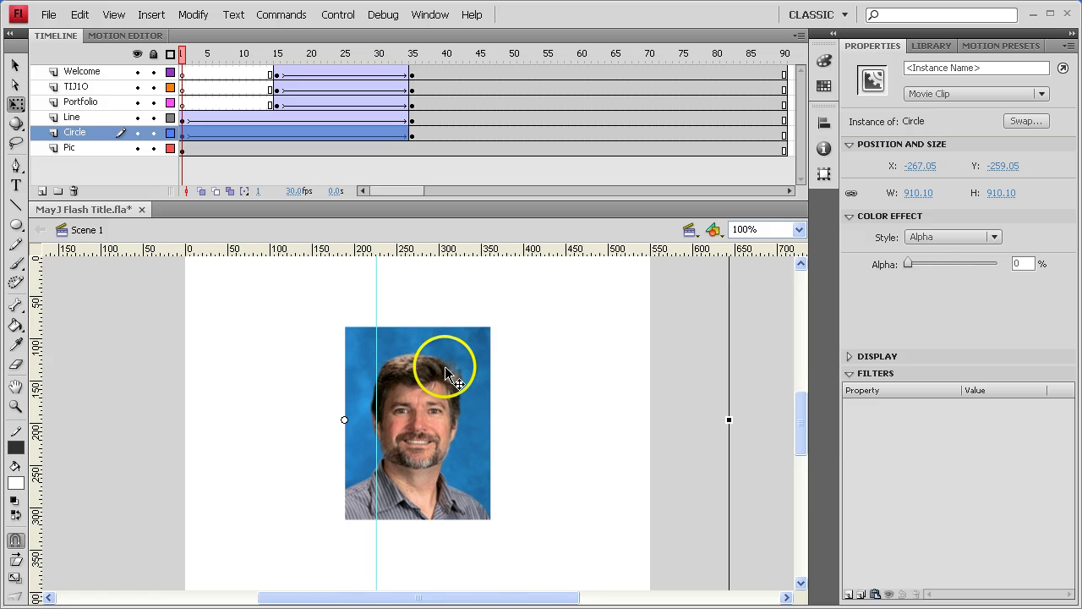
pyautogui.moveTo(456, 375); pyautogui.dragTo(277, 365)
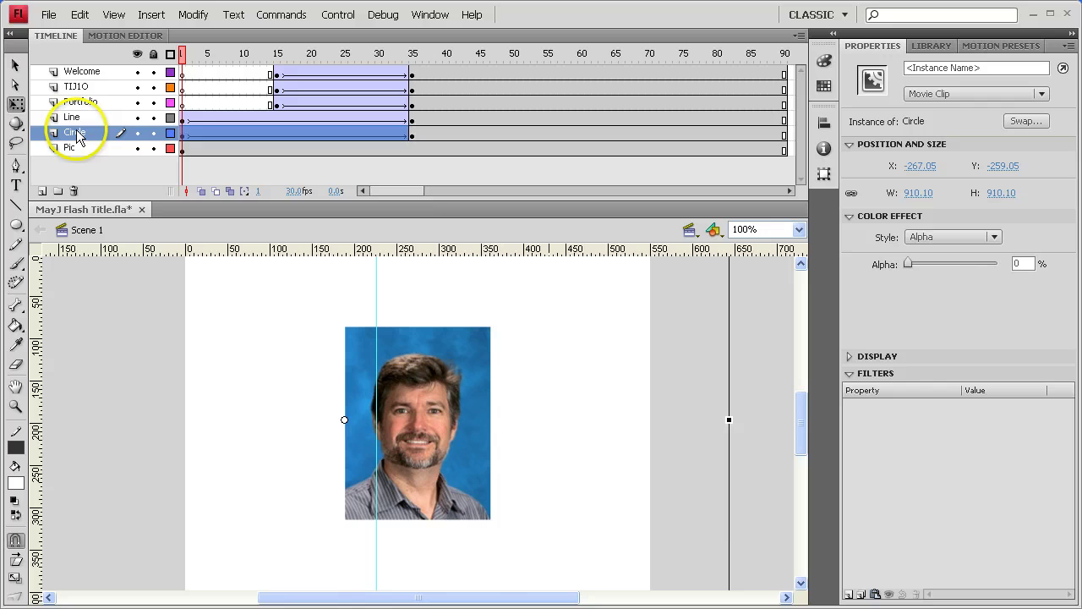
pyautogui.moveTo(80, 133); pyautogui.dragTo(76, 135)
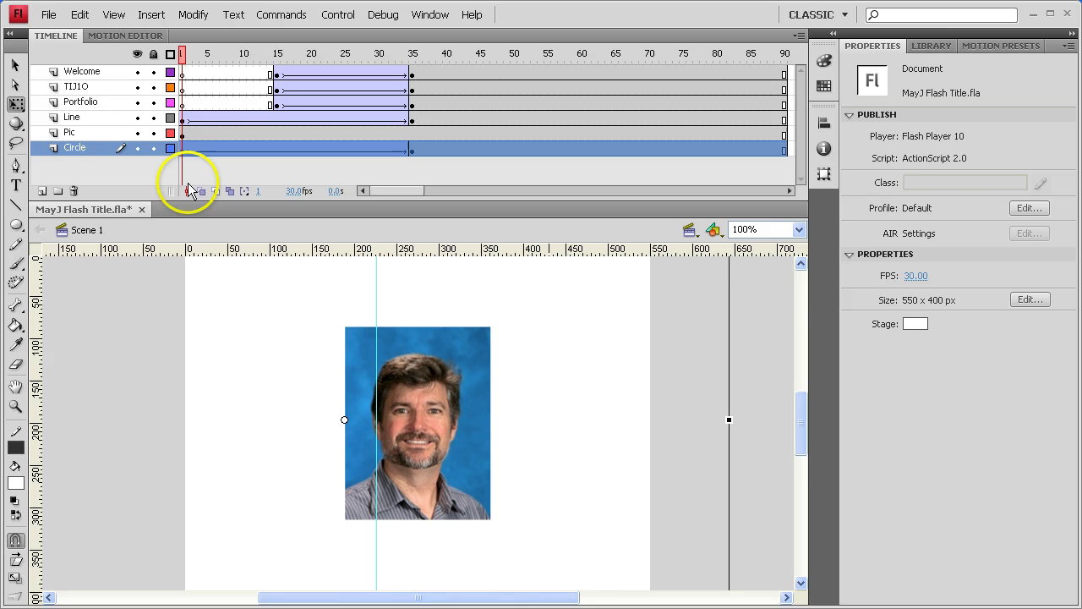
# Place the photo at the left of the stage at X 38.50, Y 86.50.
pyautogui.click(71, 132)
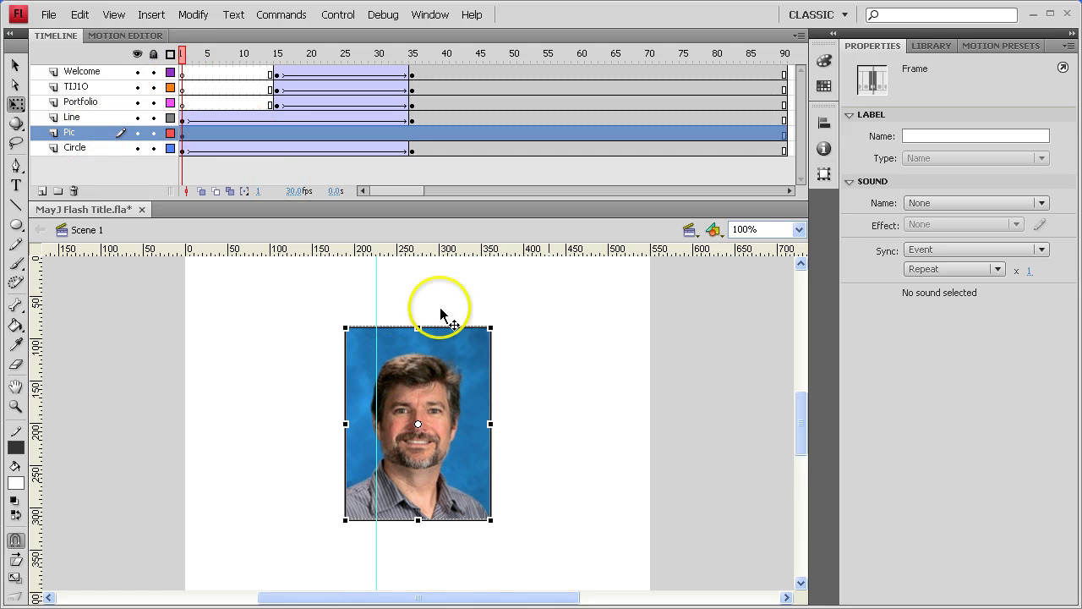
pyautogui.moveTo(459, 378); pyautogui.dragTo(326, 378)
pyautogui.moveTo(237, 52); pyautogui.dragTo(420, 58)
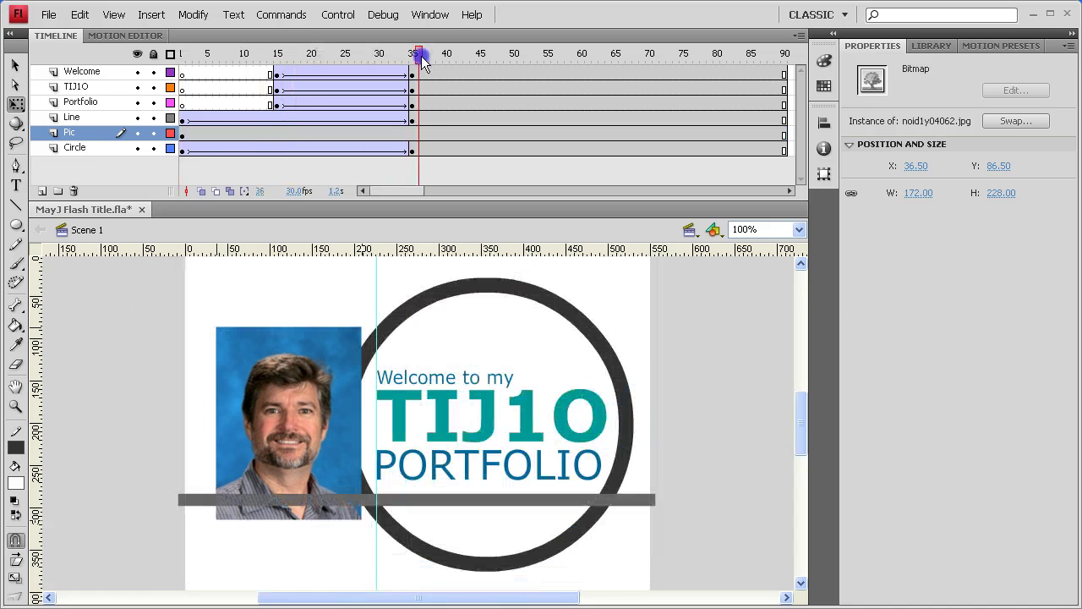
pyautogui.click(310, 297)
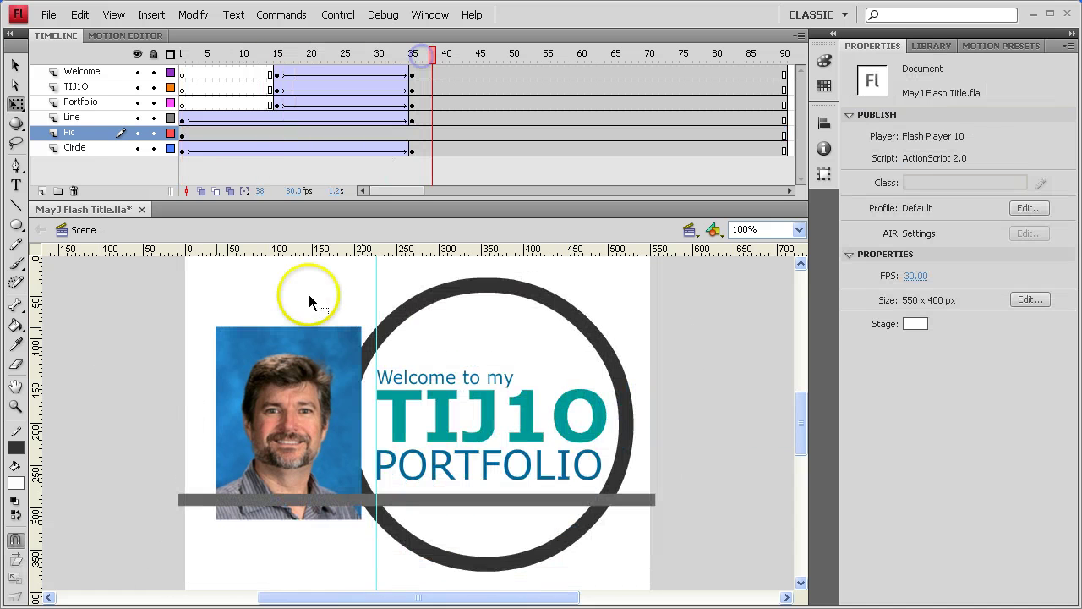
pyautogui.click(290, 365)
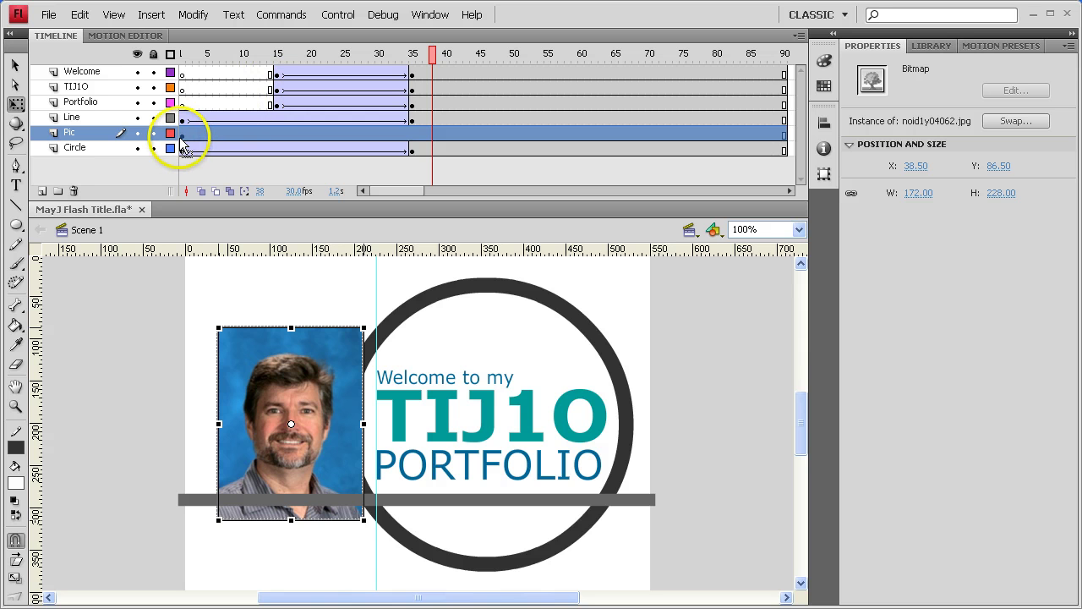
# Convert the photo into a movie clip symbol named Pic.
pyautogui.click(287, 362)
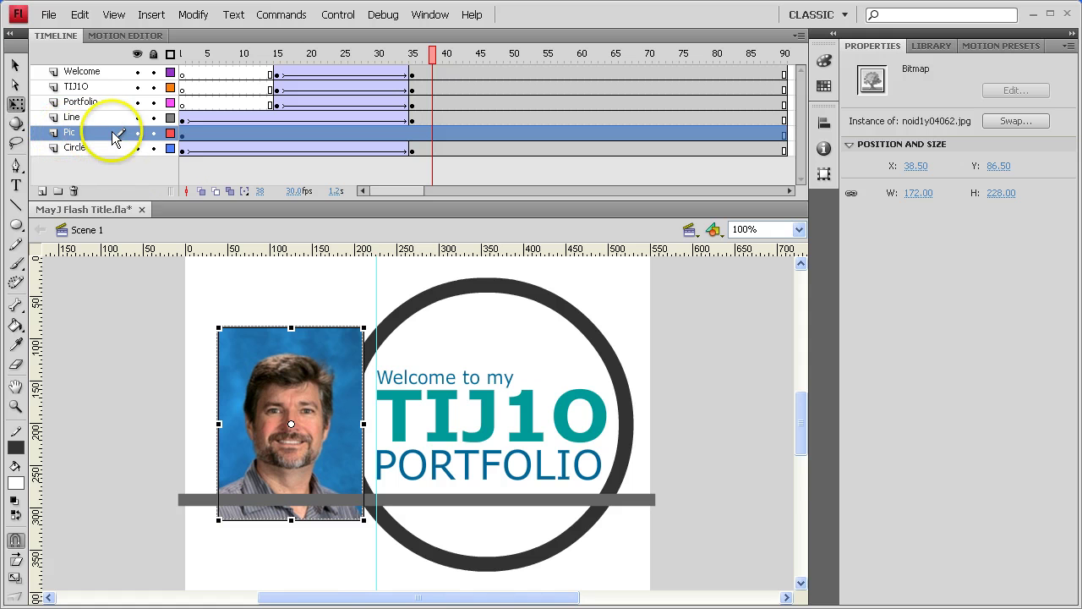
pyautogui.click(296, 366)
pyautogui.click(193, 15)
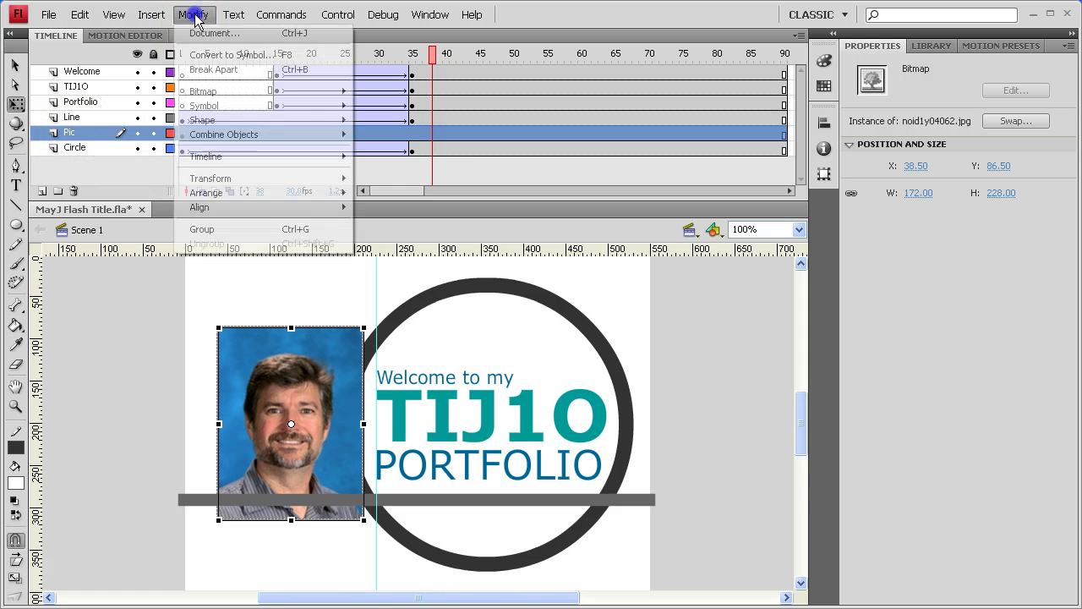
pyautogui.click(211, 54)
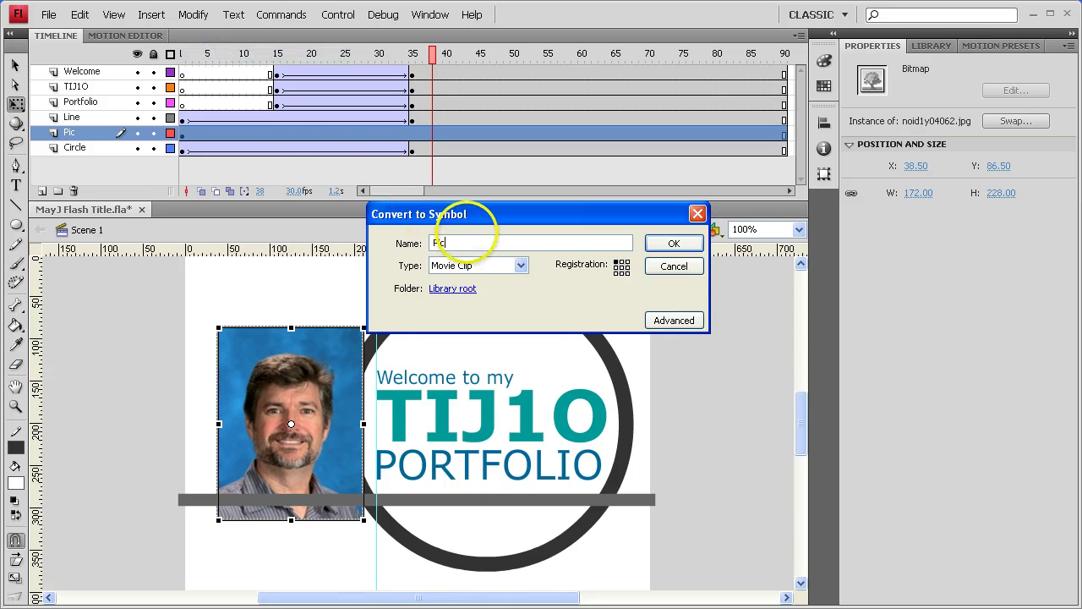
pyautogui.press('Return')
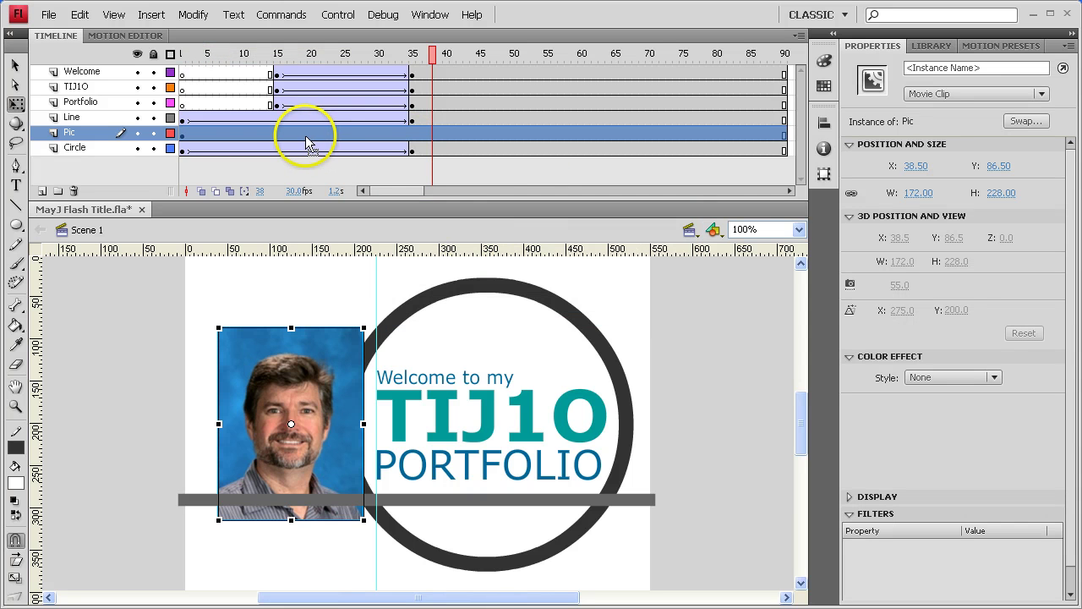
# Classic-tween the Pic layer over frames 1–35 with the photo at Alpha 0% on frame 1.
pyautogui.click(412, 135)
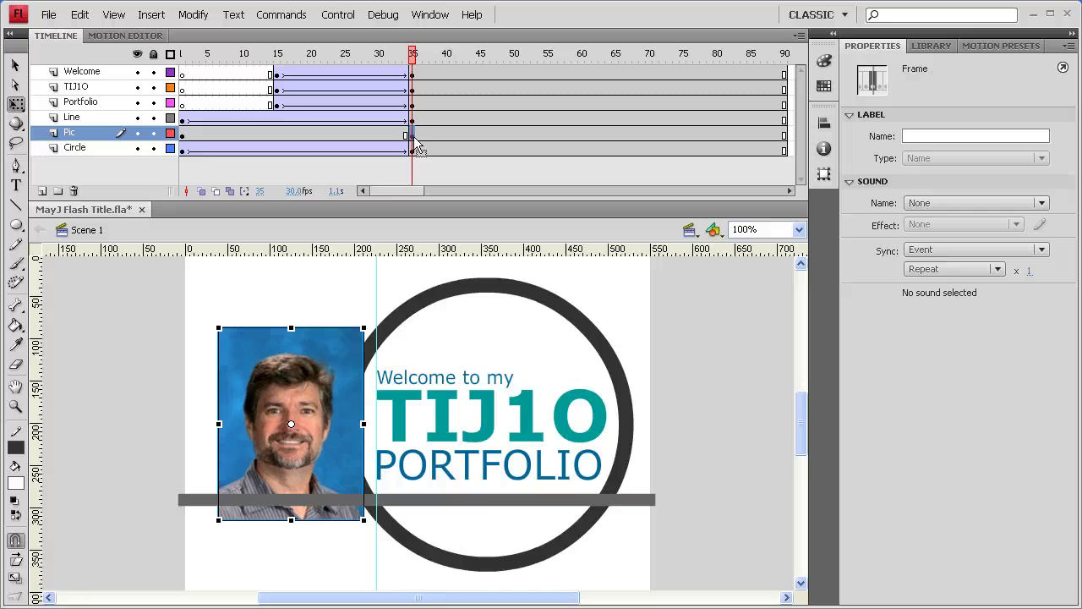
pyautogui.rightClick(330, 134)
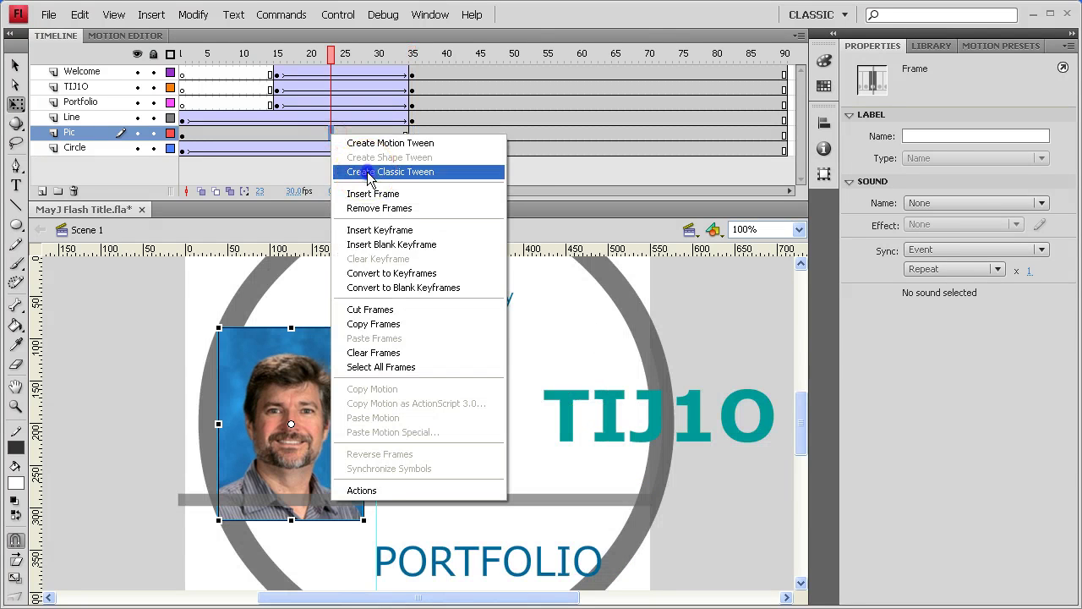
pyautogui.click(369, 174)
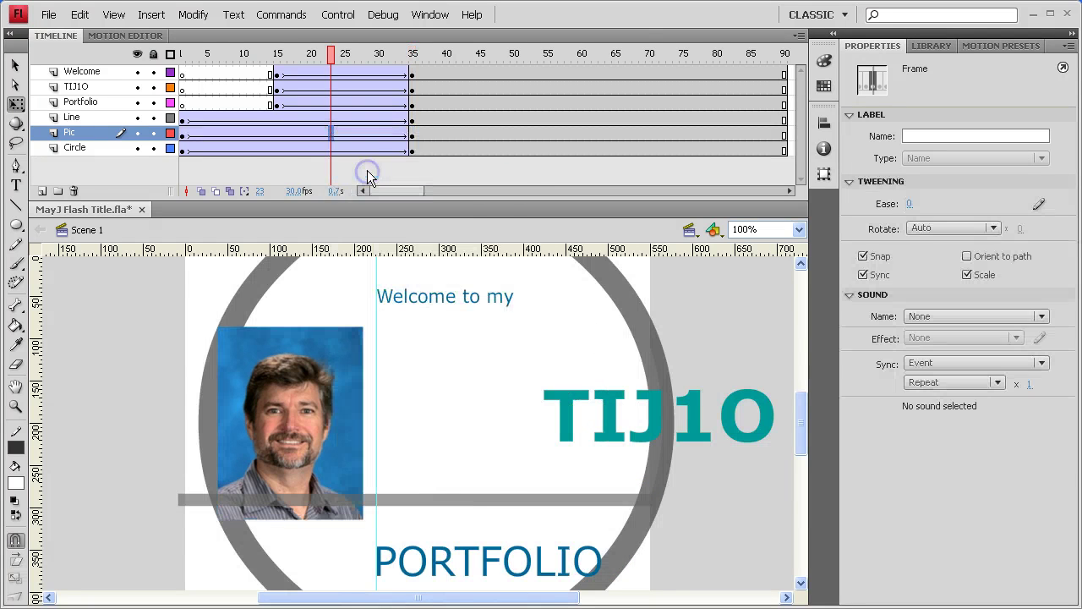
pyautogui.click(183, 135)
pyautogui.click(328, 390)
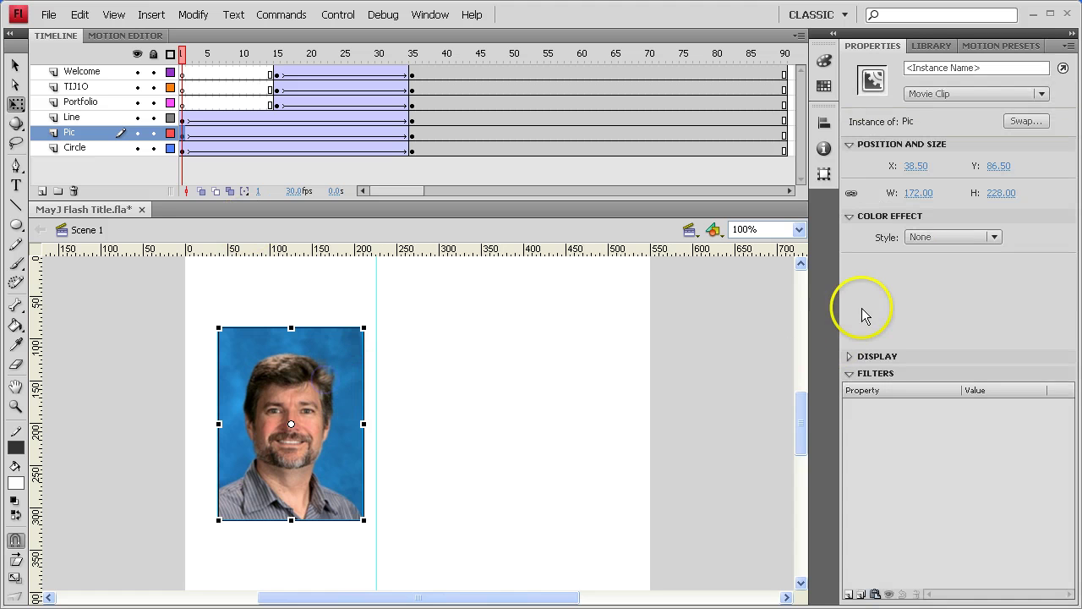
pyautogui.click(985, 236)
pyautogui.click(950, 310)
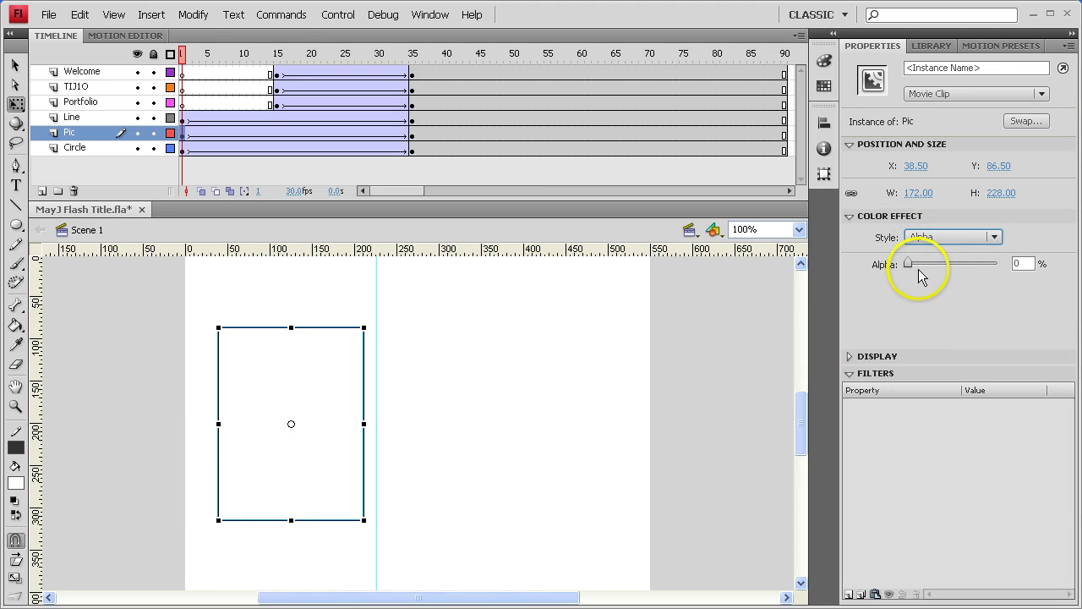
pyautogui.press('Return')
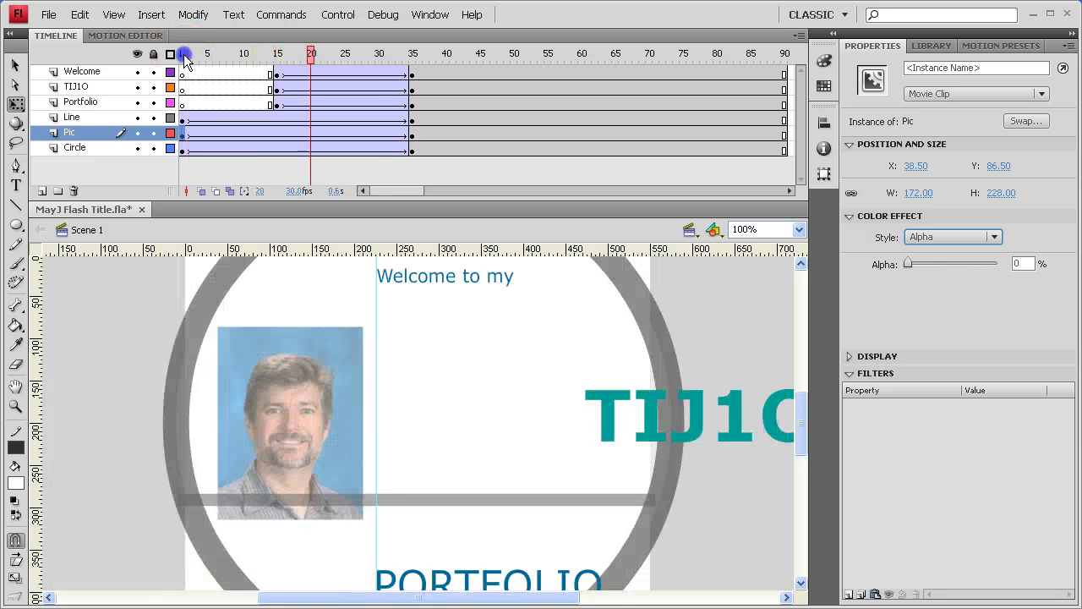
pyautogui.click(447, 56)
# Move the Circle layer above Pic, replay the animation, and test the SWF movie.
pyautogui.click(69, 151)
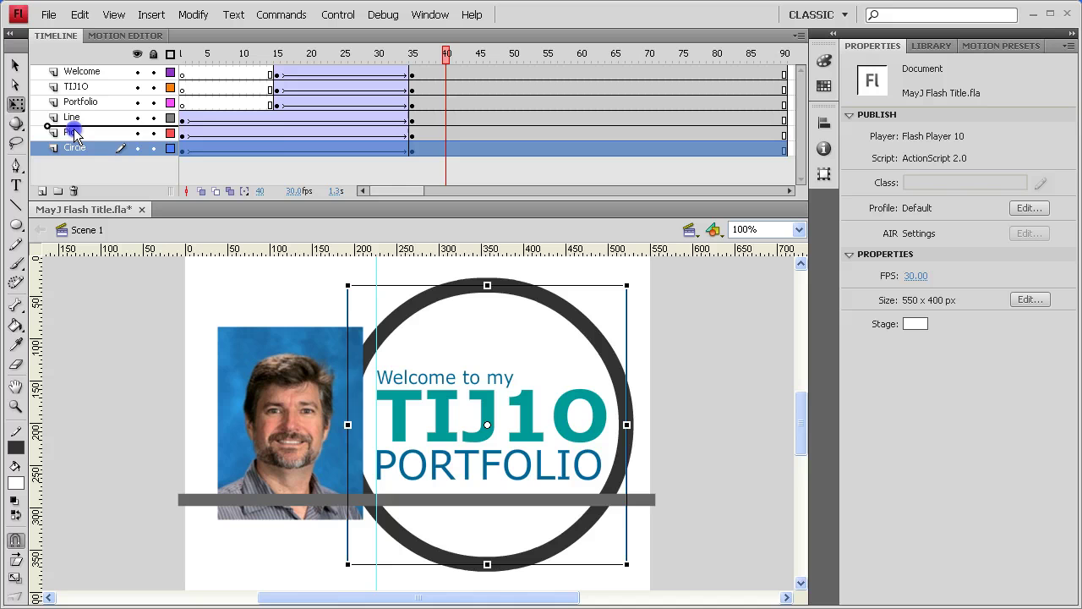
pyautogui.moveTo(74, 135); pyautogui.dragTo(74, 133)
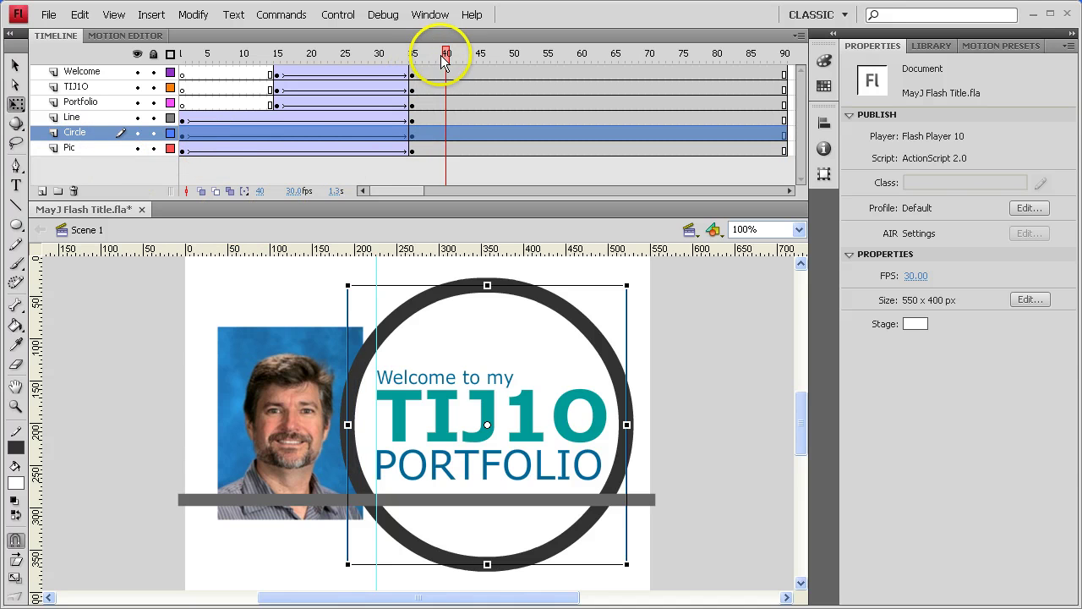
pyautogui.press('Return')
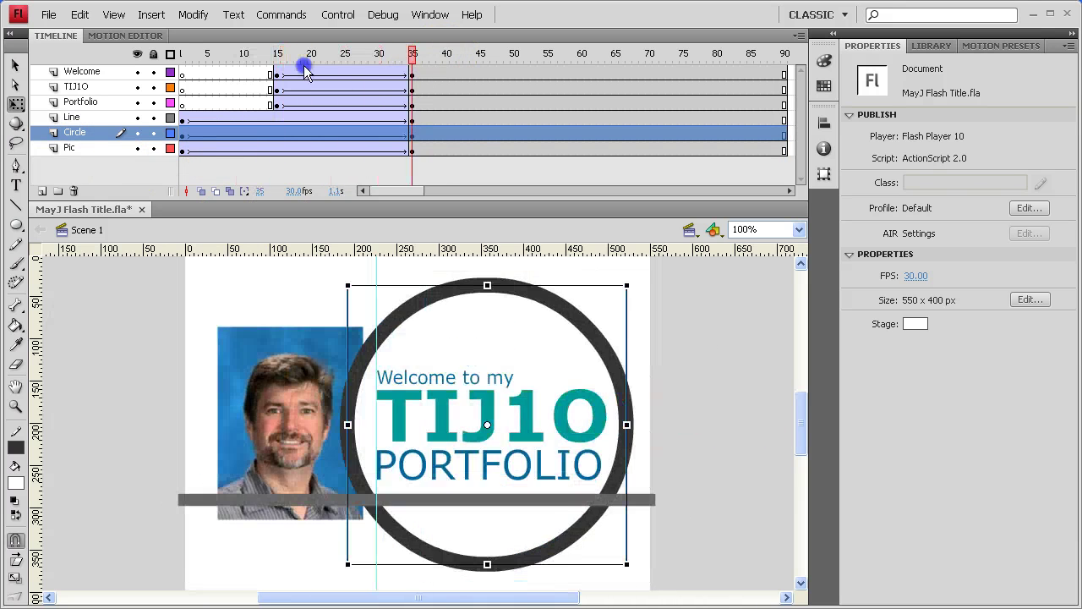
pyautogui.press('Return')
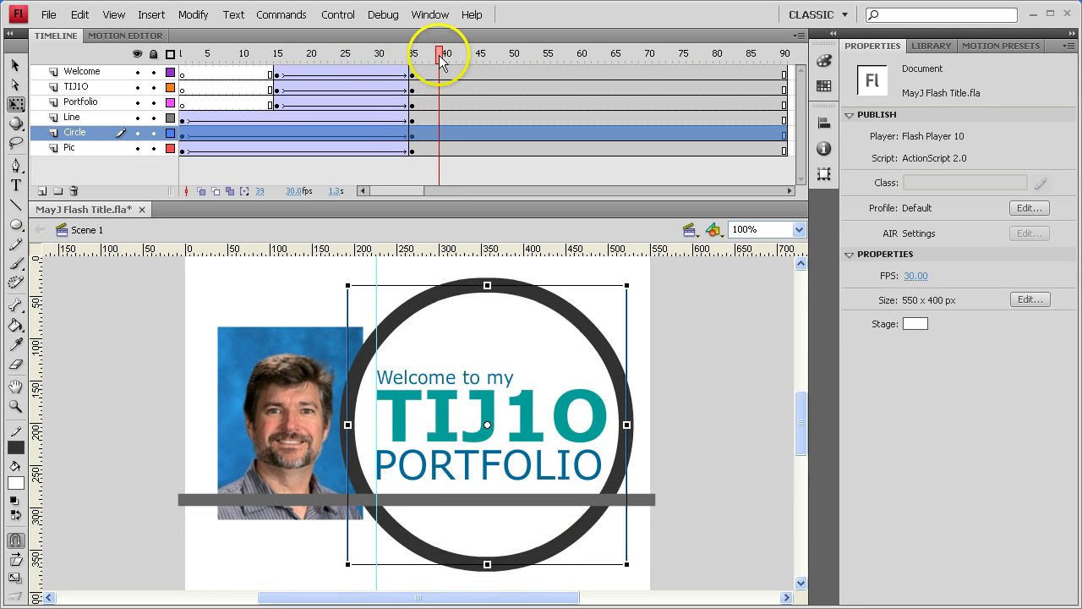
pyautogui.hotkey('ctrl', 'Return')
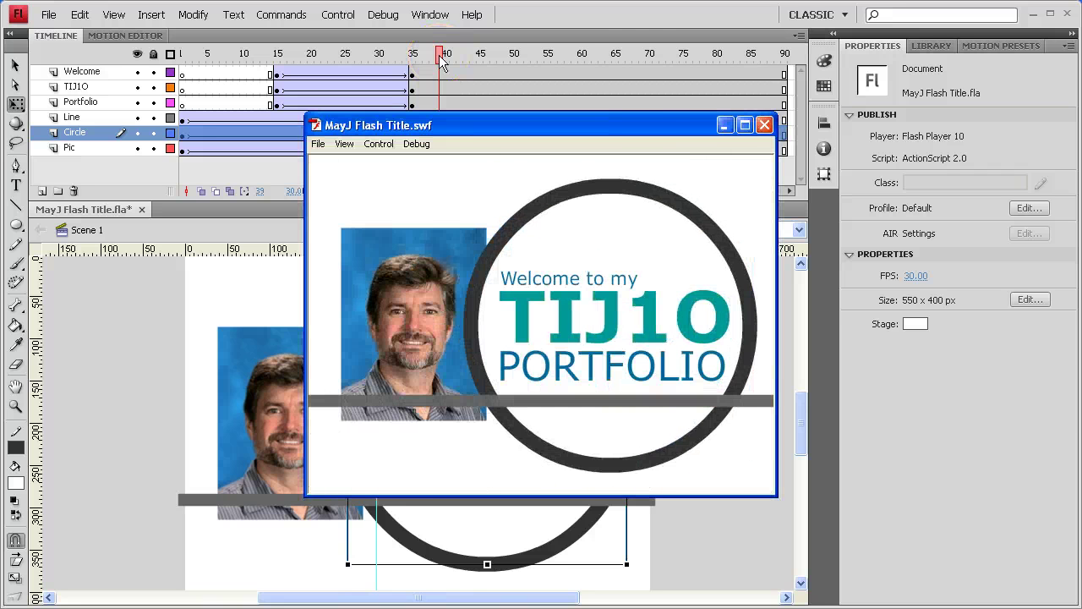
pyautogui.click(765, 124)
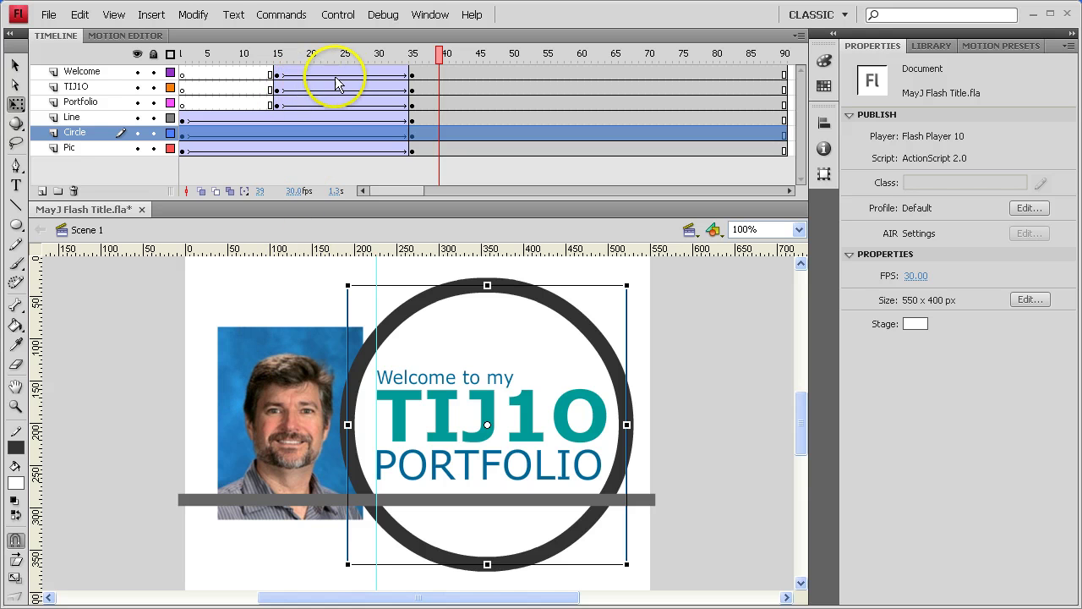
# Shift the Welcome, TIJ1O and Portfolio text tweens to start near frame 54.
pyautogui.moveTo(278, 76); pyautogui.dragTo(364, 105)
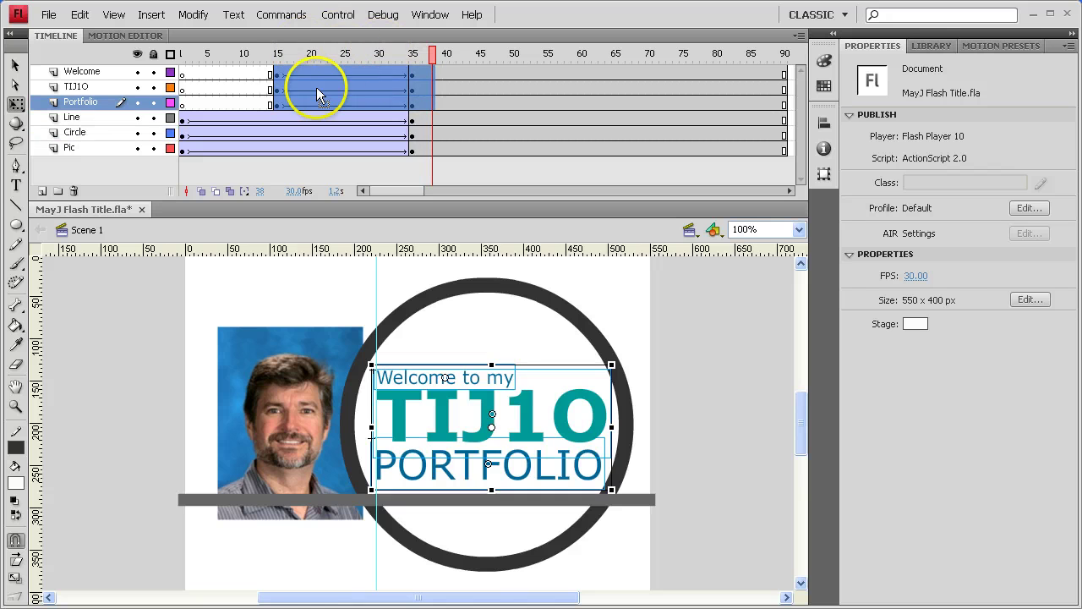
pyautogui.moveTo(277, 75); pyautogui.dragTo(541, 80)
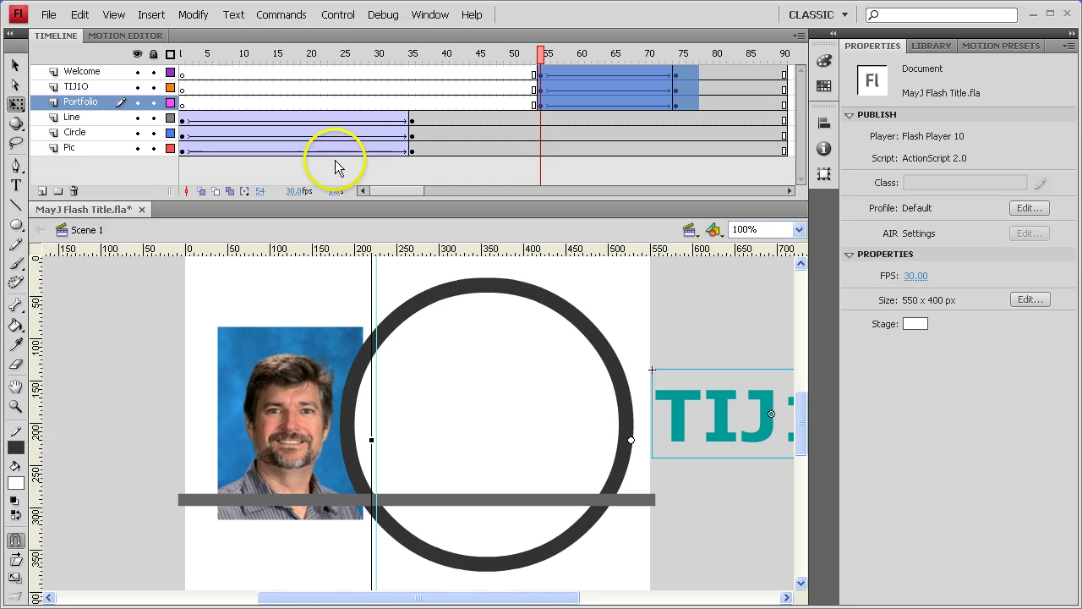
pyautogui.click(184, 123)
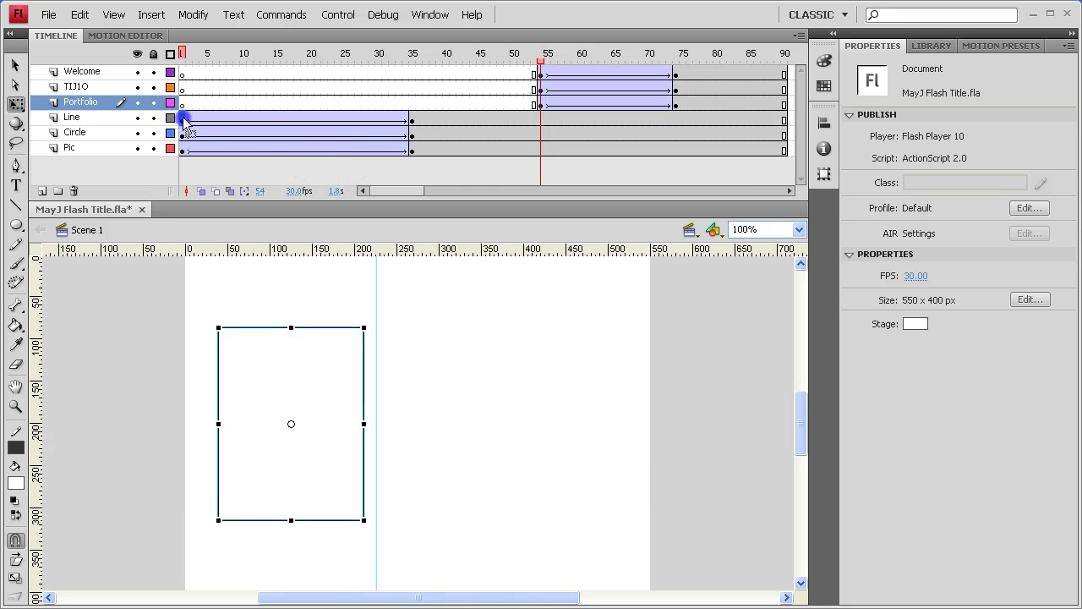
pyautogui.click(429, 120)
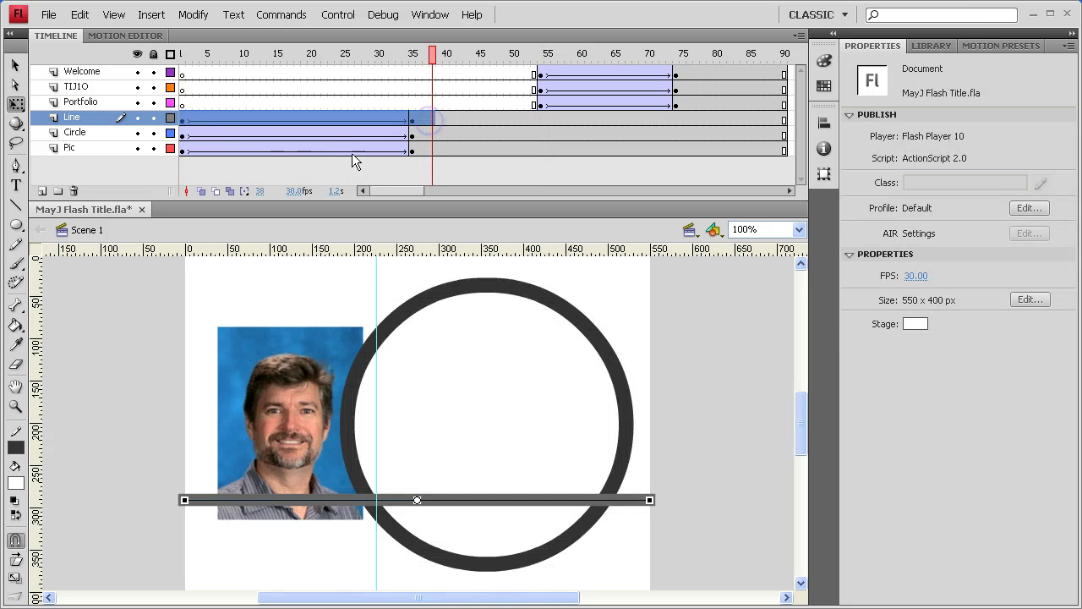
# Extend the Line layer to about frame 74 and move its tween to start near frame 41.
pyautogui.click(185, 148)
pyautogui.moveTo(186, 124); pyautogui.dragTo(454, 124)
pyautogui.press('F5')
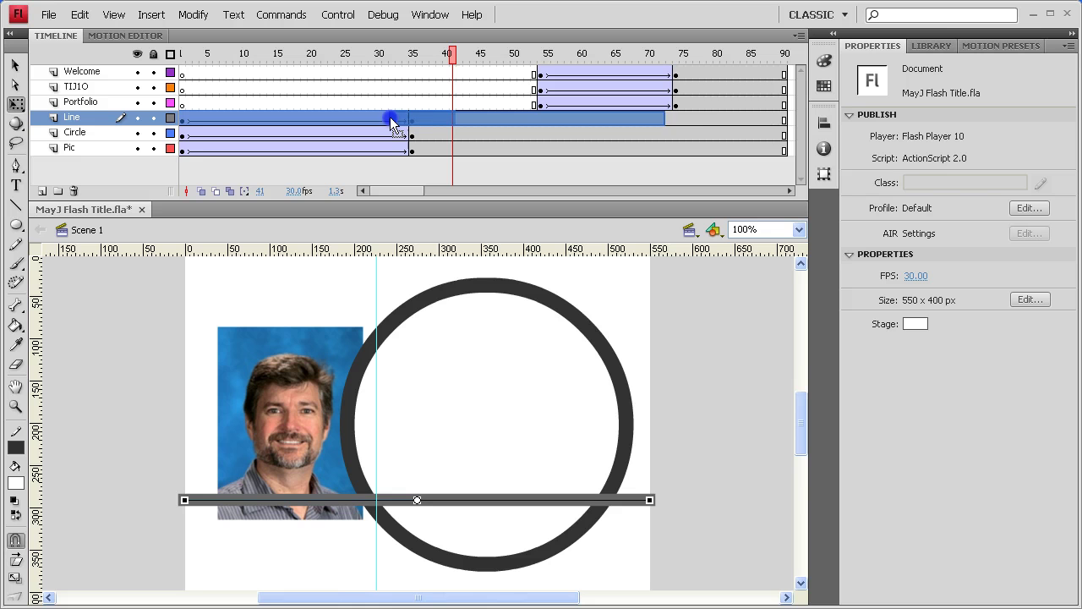
pyautogui.moveTo(390, 116); pyautogui.dragTo(443, 116)
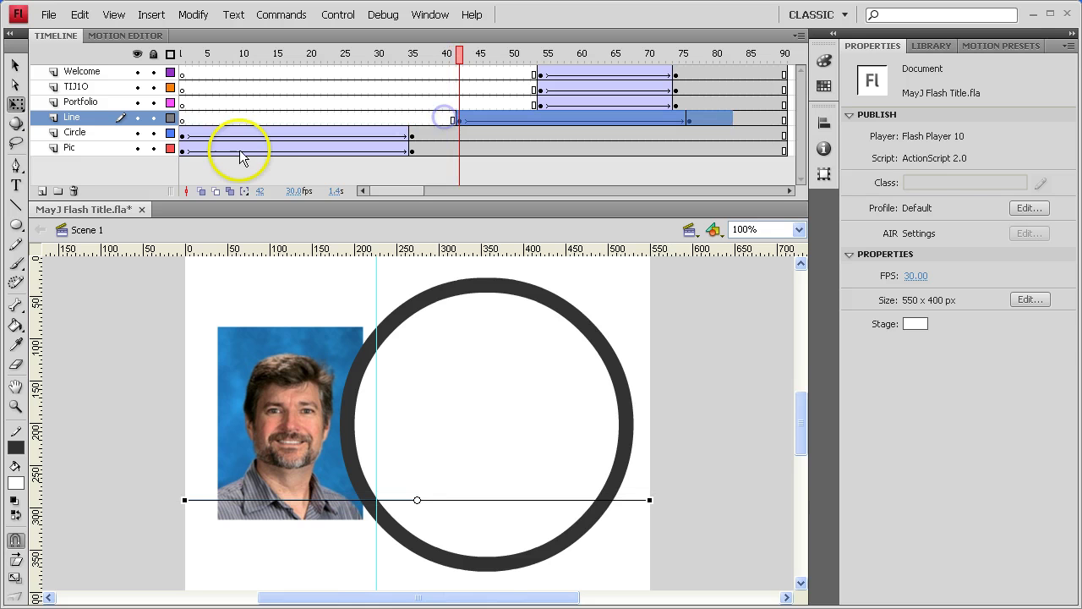
# Move the circle tween's frames 1–35 to start at frame 59.
pyautogui.moveTo(188, 133); pyautogui.dragTo(416, 136)
pyautogui.click(187, 137)
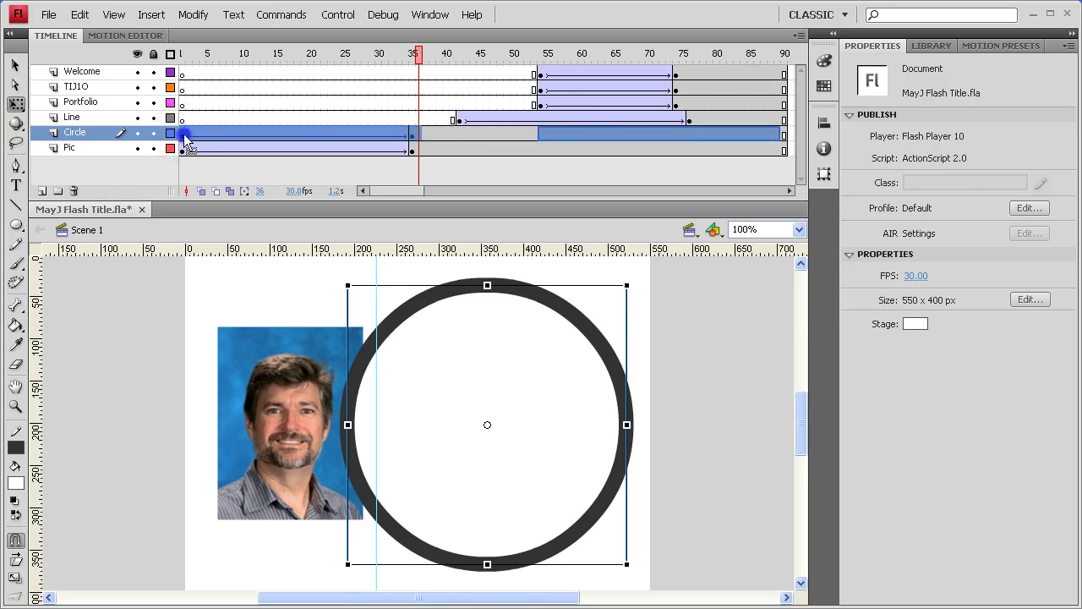
pyautogui.moveTo(582, 130); pyautogui.dragTo(581, 129)
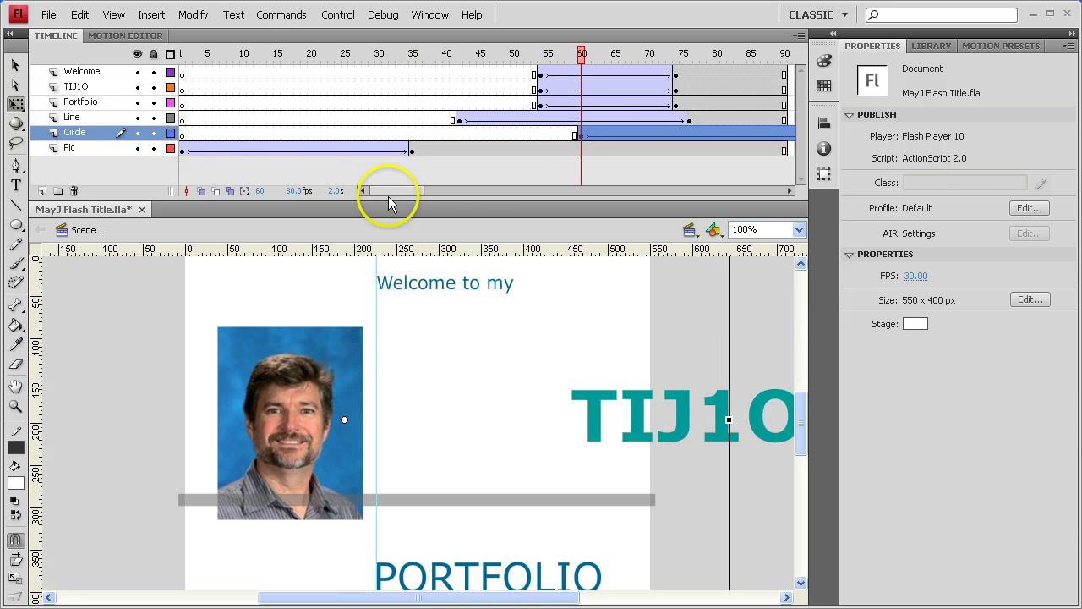
# Rework the Pic layer's frames after the fade-in, shifting a later keyframe earlier.
pyautogui.click(416, 154)
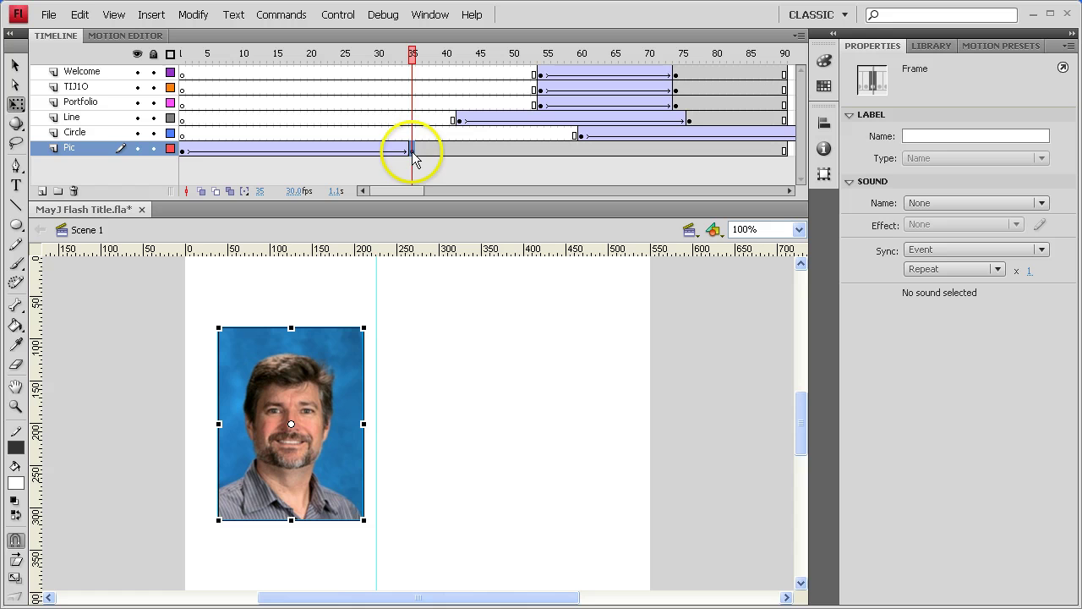
pyautogui.hotkey('ctrl', 'z')
pyautogui.click(502, 150)
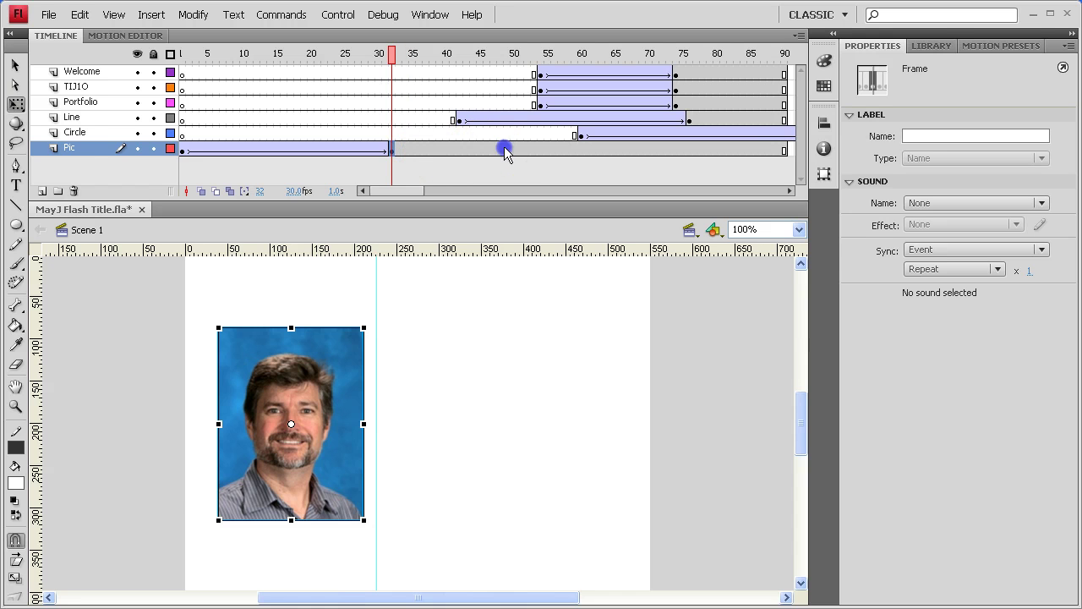
pyautogui.click(517, 149)
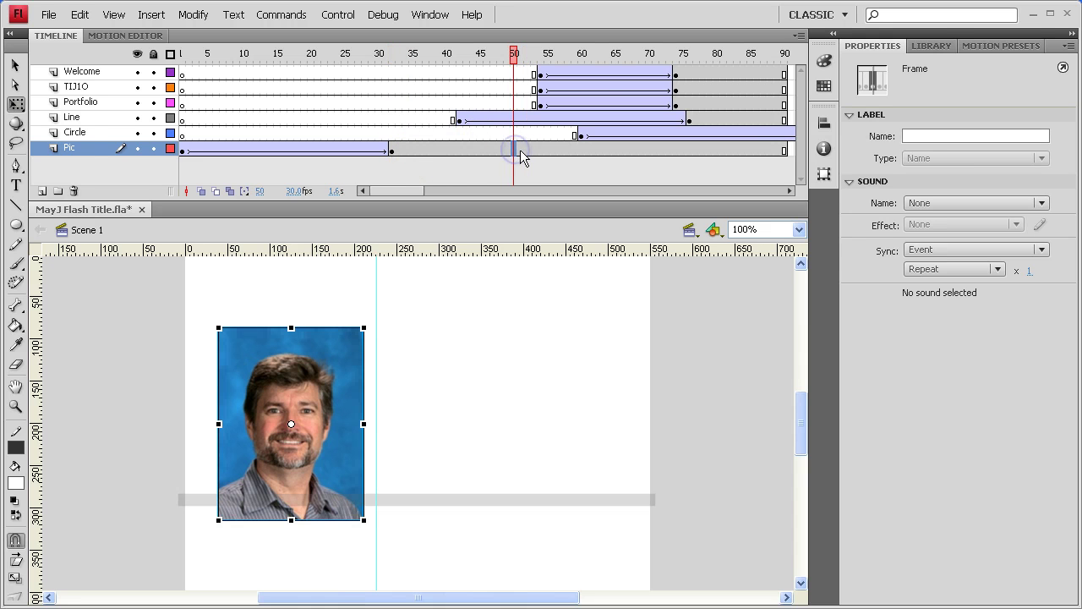
pyautogui.moveTo(520, 150); pyautogui.dragTo(588, 153)
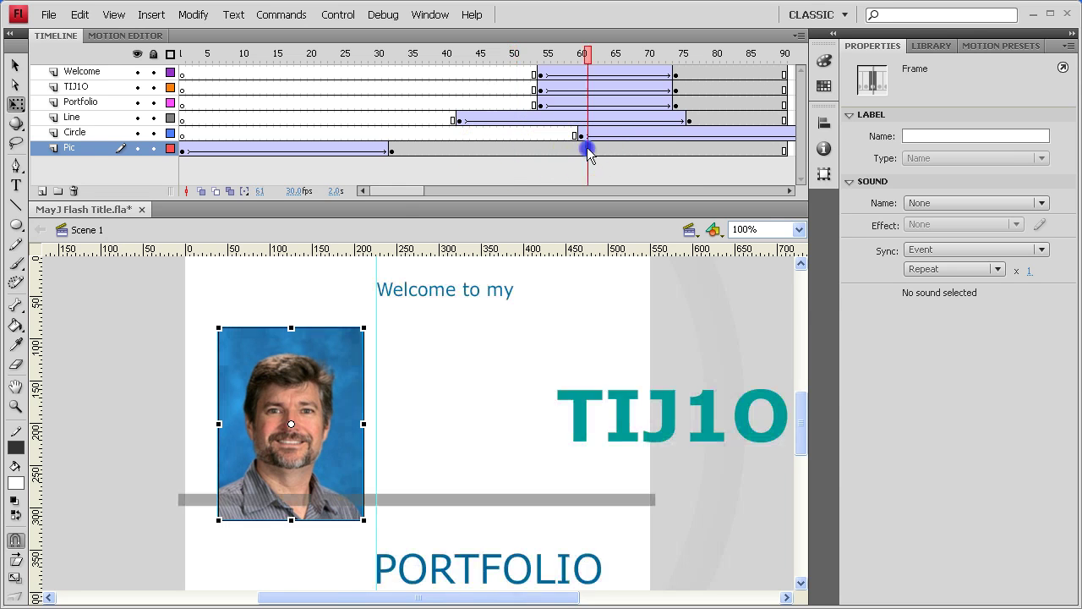
pyautogui.moveTo(505, 151); pyautogui.dragTo(507, 151)
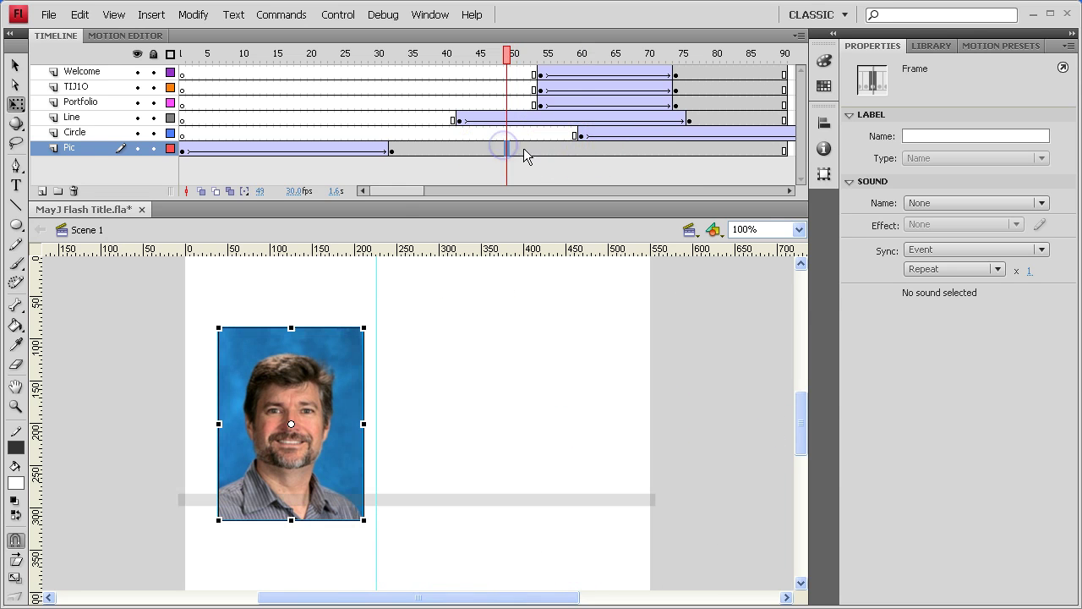
pyautogui.click(392, 150)
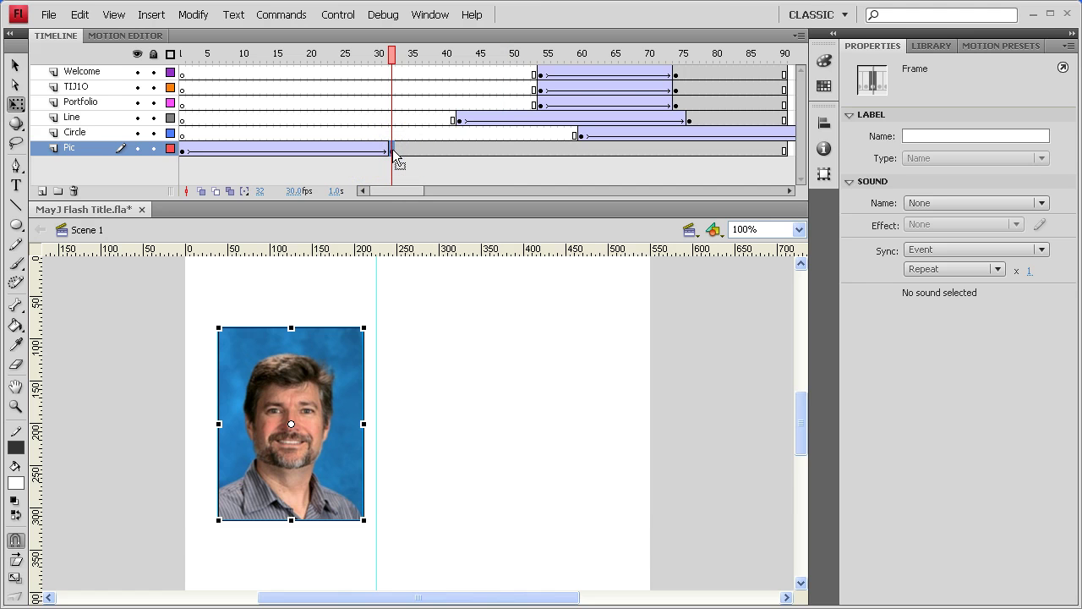
# Add Pic keyframes at frames 52 and 66 with a classic tween between them.
pyautogui.click(526, 150)
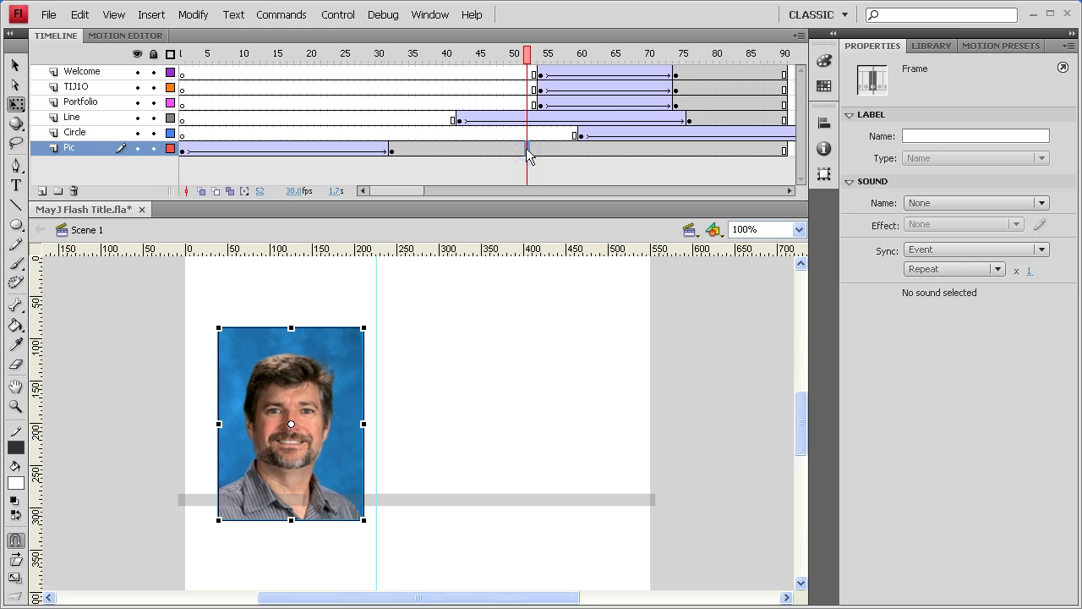
pyautogui.press('F6')
pyautogui.click(619, 150)
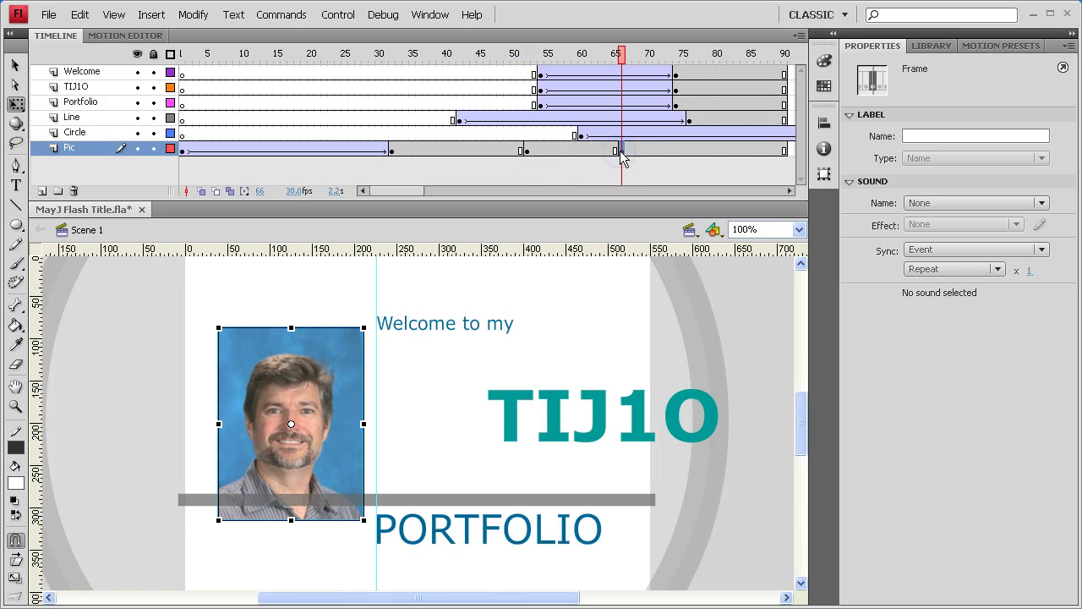
pyautogui.rightClick(586, 149)
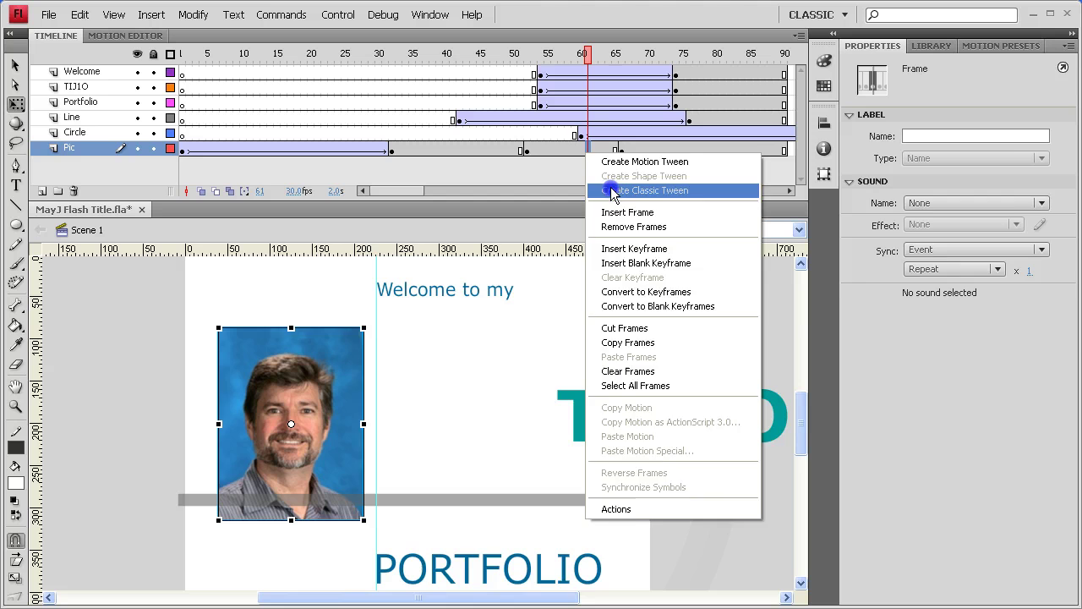
pyautogui.click(613, 191)
# Hide the Circle layer and set the photo's Alpha to 0% at frame 66.
pyautogui.click(621, 151)
pyautogui.click(309, 383)
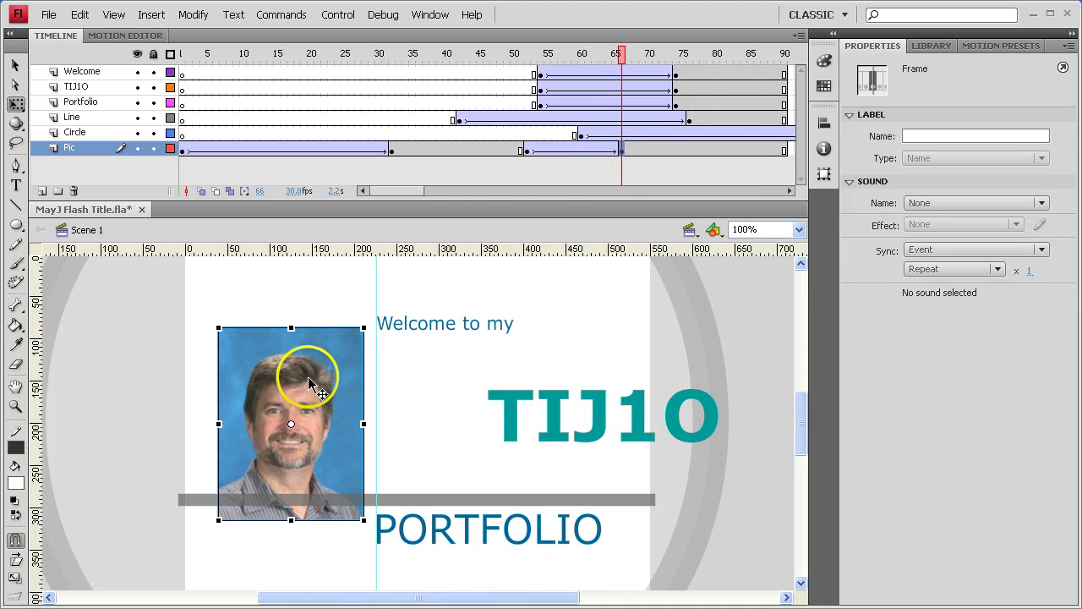
pyautogui.click(765, 296)
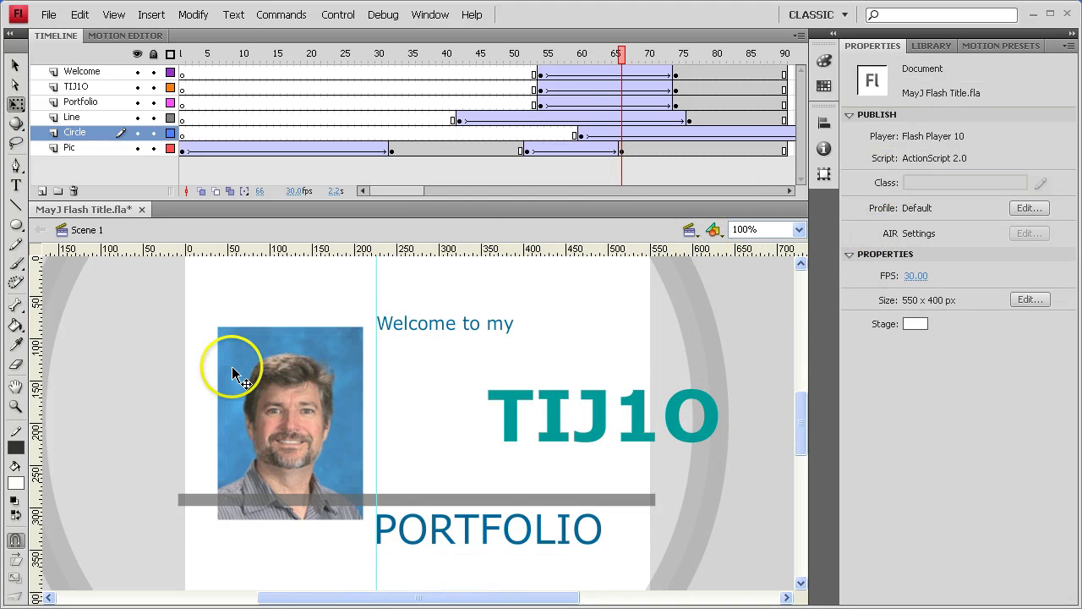
pyautogui.click(96, 133)
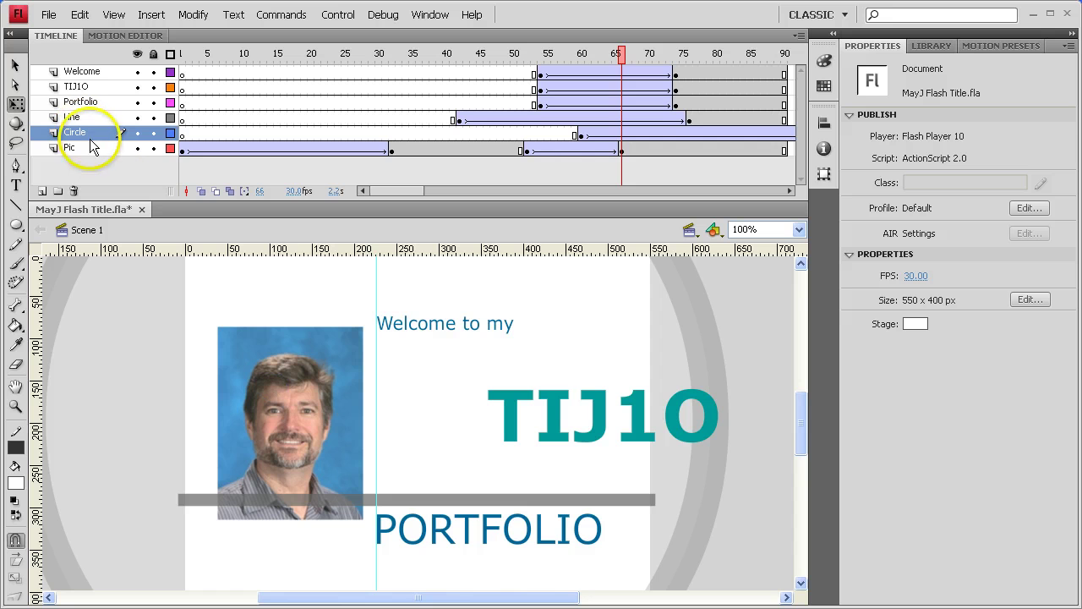
pyautogui.click(247, 279)
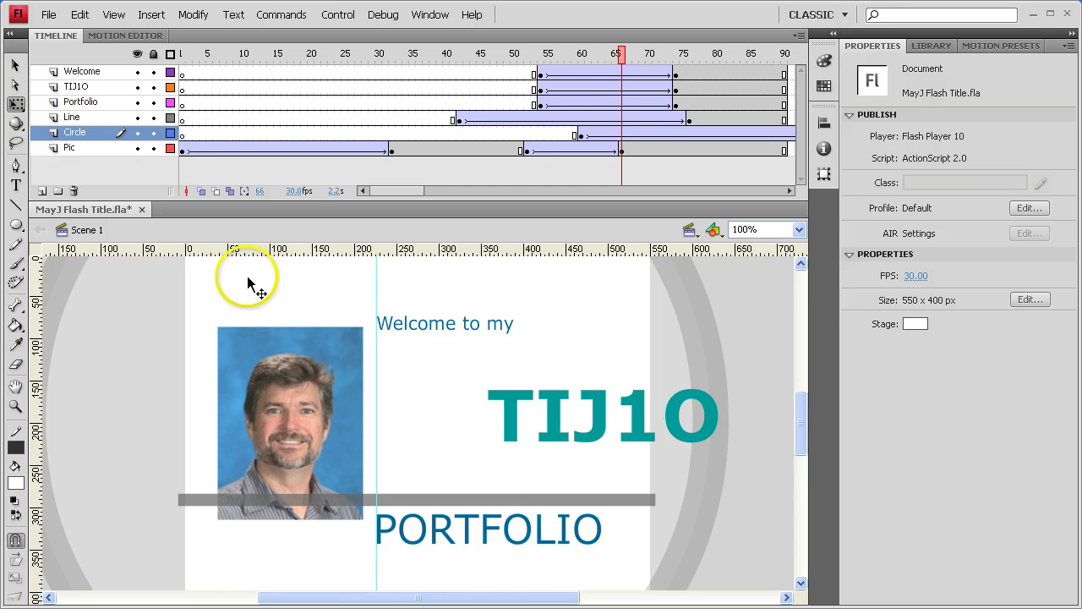
pyautogui.click(137, 133)
pyautogui.click(323, 385)
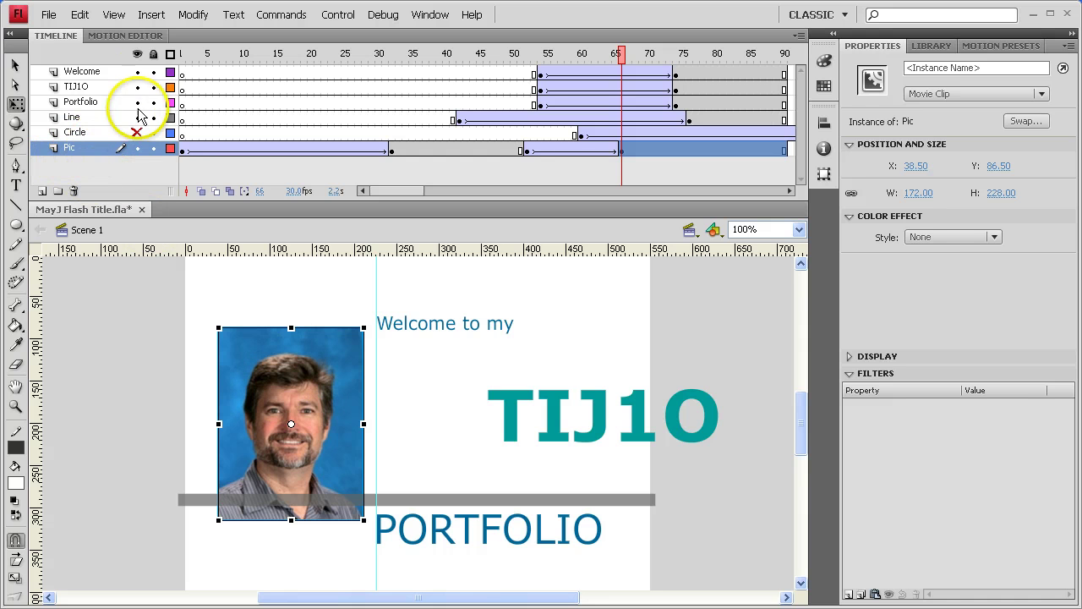
pyautogui.click(262, 376)
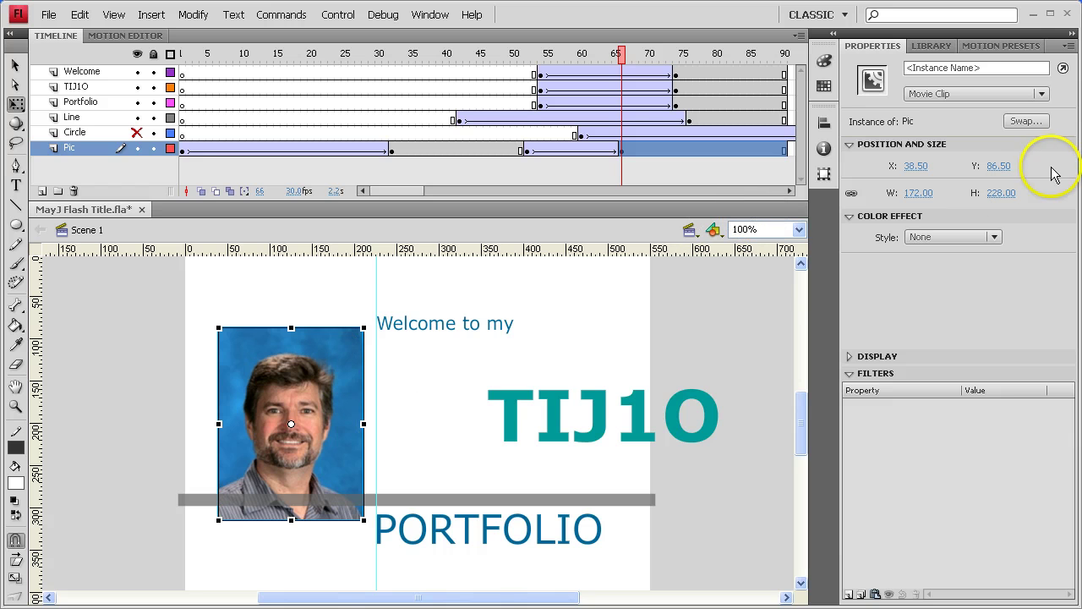
pyautogui.click(960, 237)
pyautogui.click(954, 309)
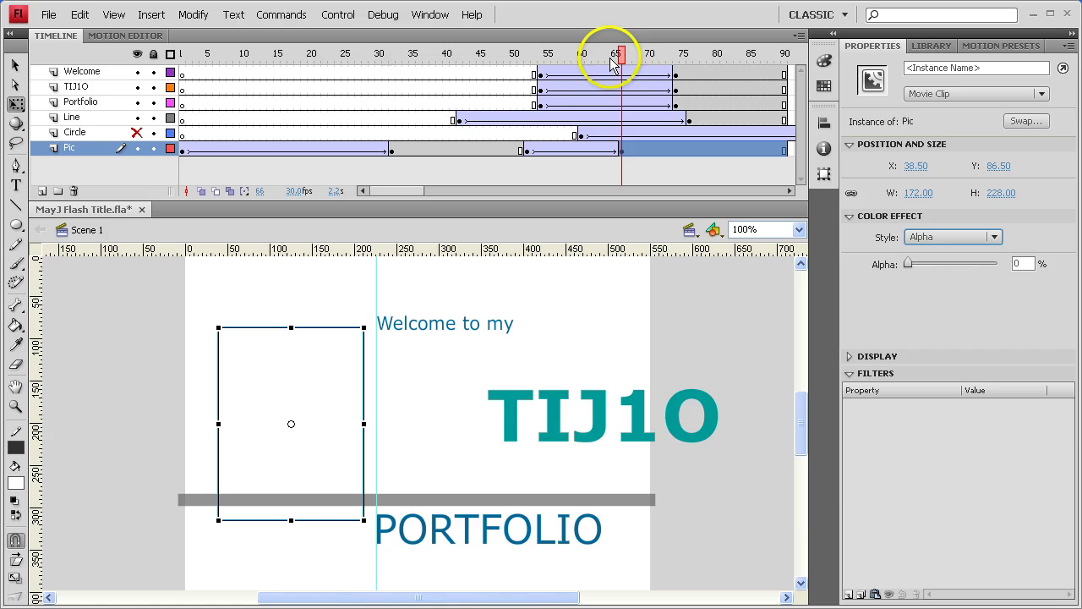
# Scrub through the fade-in and fade-out, then show the Circle layer again.
pyautogui.moveTo(621, 57); pyautogui.dragTo(313, 60)
pyautogui.press('Return')
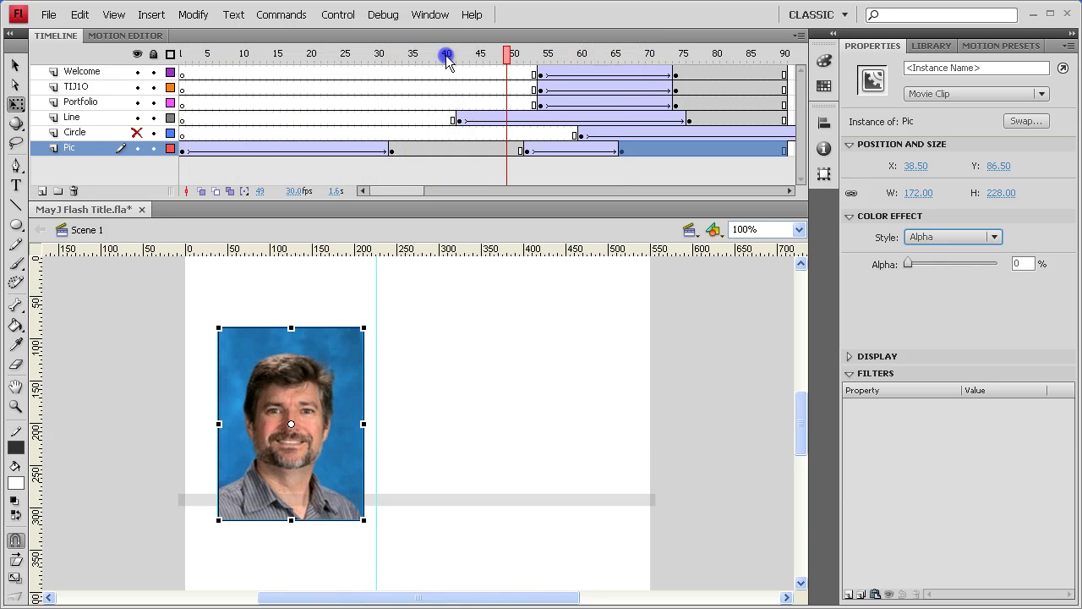
pyautogui.moveTo(575, 61); pyautogui.dragTo(687, 62)
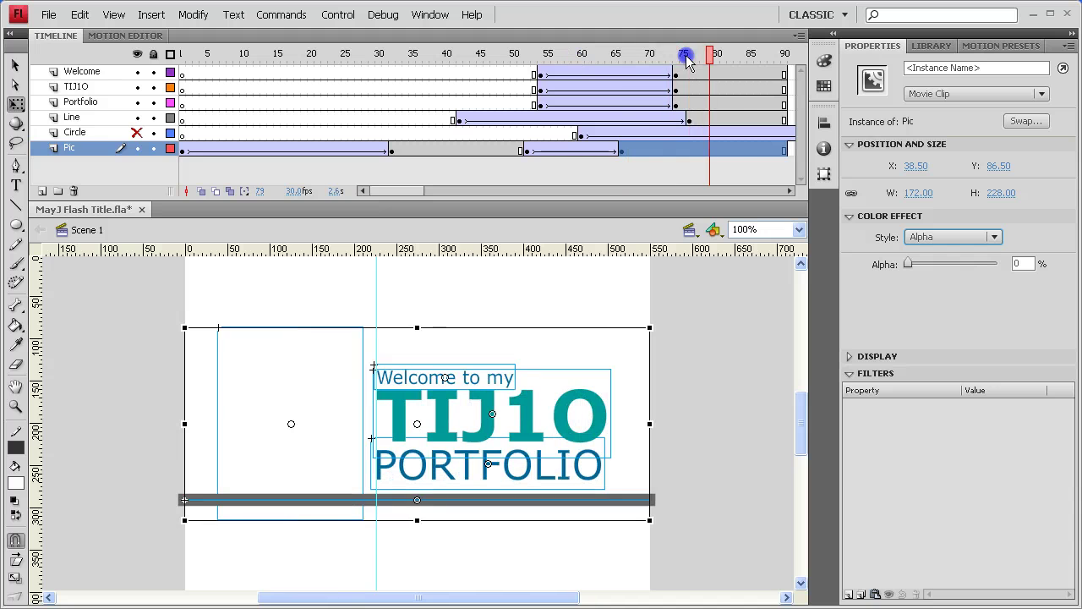
pyautogui.click(745, 61)
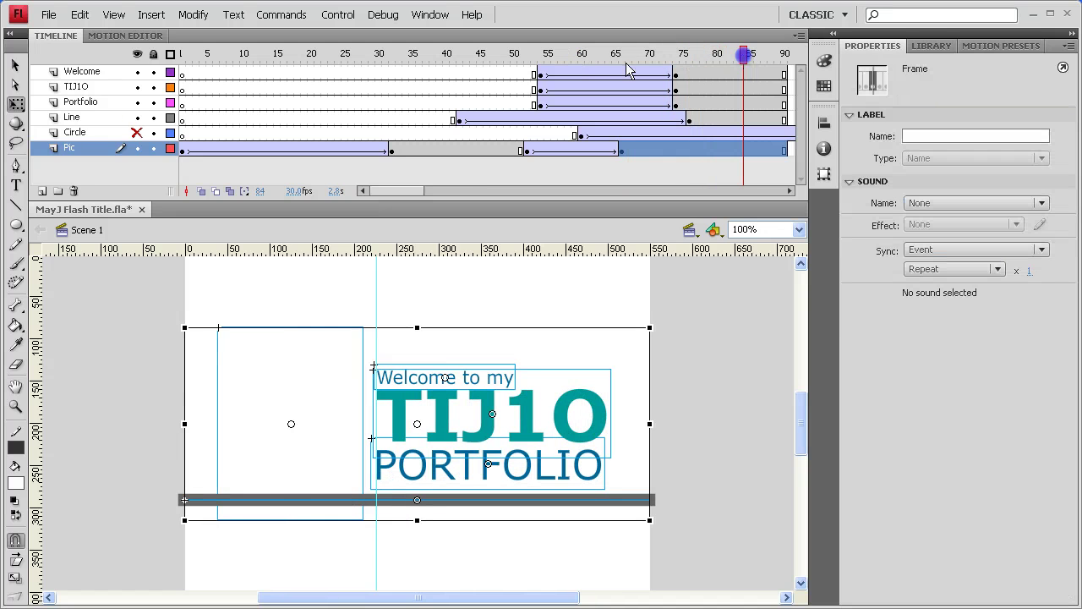
pyautogui.click(138, 133)
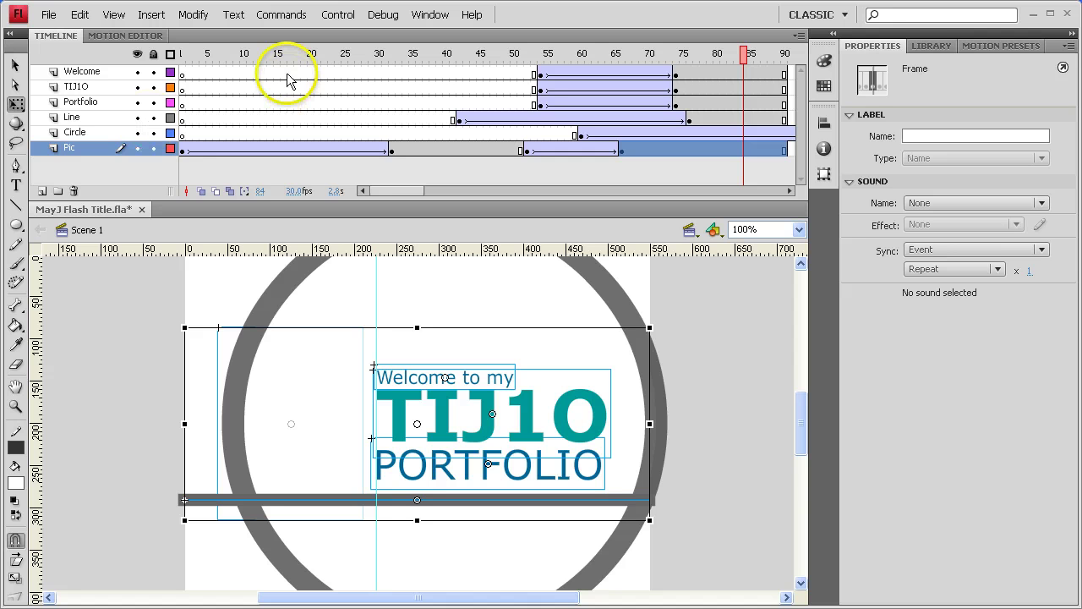
# Test the current animation as an SWF movie and close the preview.
pyautogui.hotkey('ctrl', 'Return')
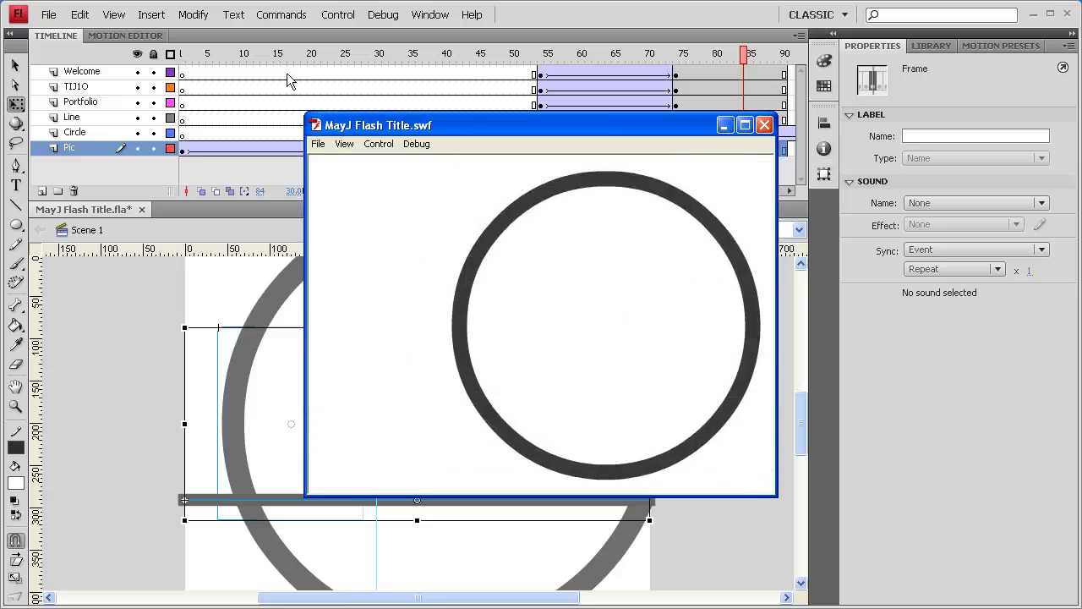
pyautogui.click(765, 126)
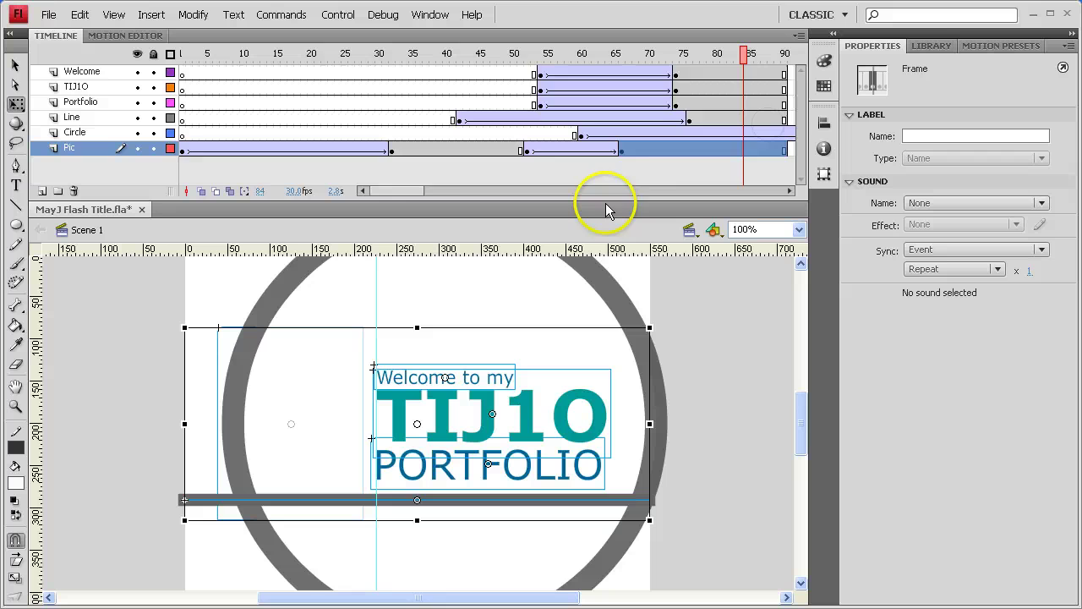
pyautogui.moveTo(411, 189); pyautogui.dragTo(444, 190)
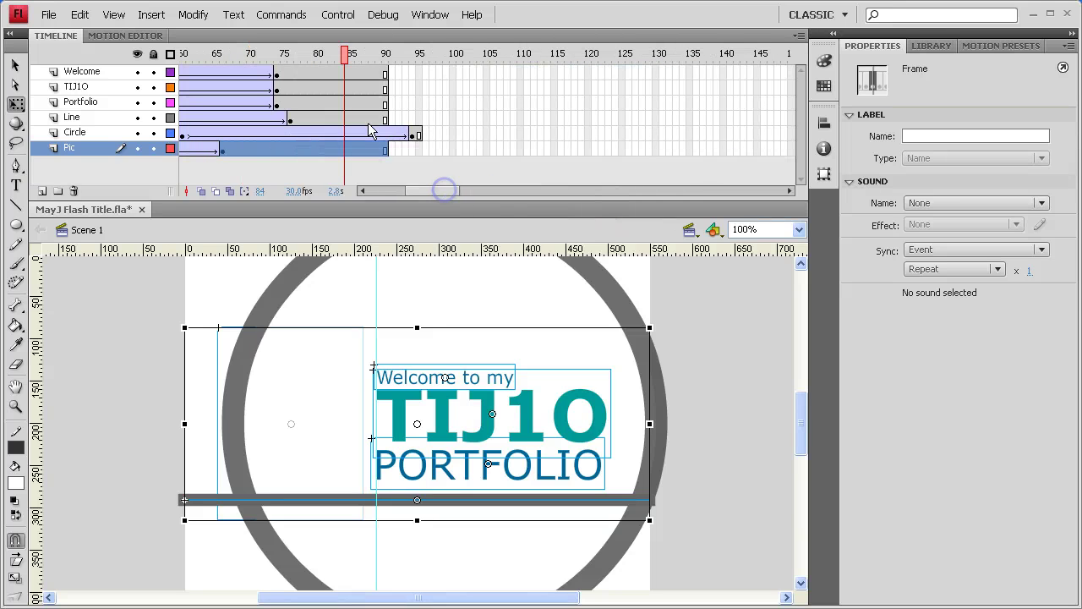
# Extend all six layers to frame 140 with F5 and test the finished movie.
pyautogui.click(723, 71)
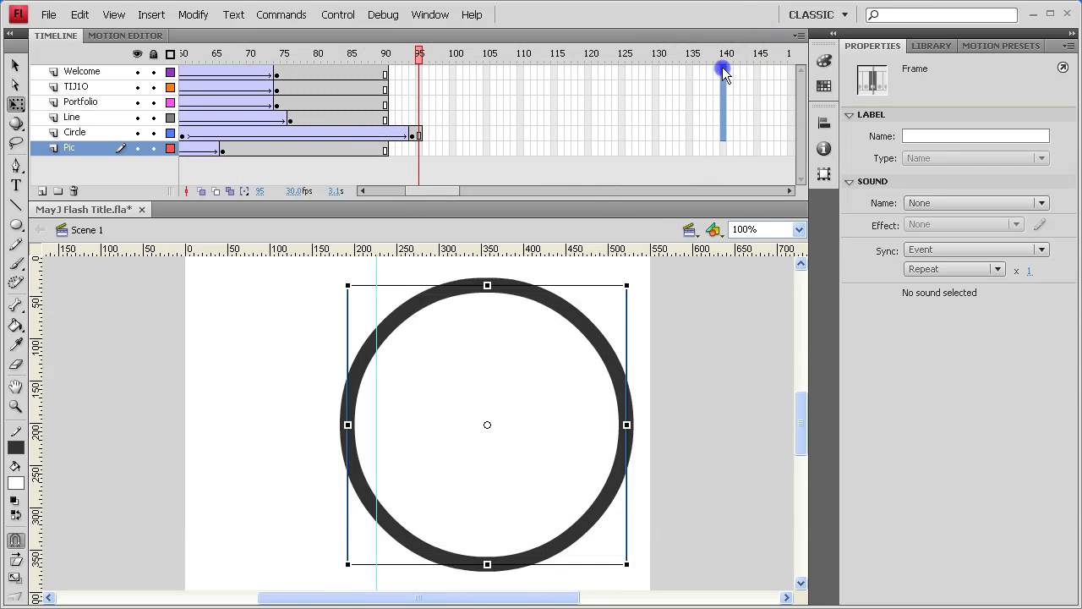
pyautogui.moveTo(722, 66); pyautogui.dragTo(720, 159)
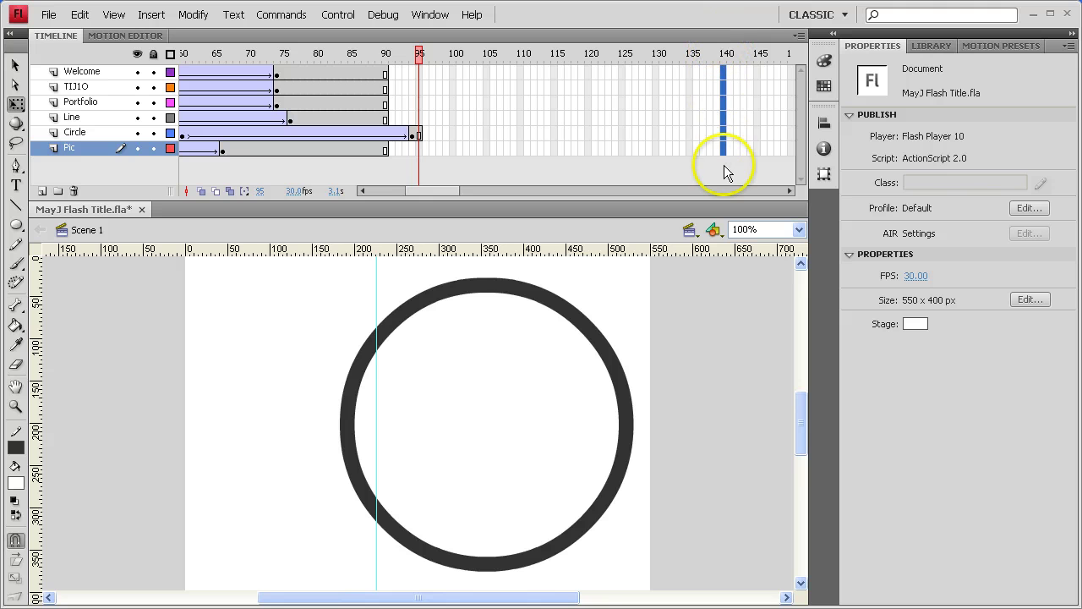
pyautogui.press('F5')
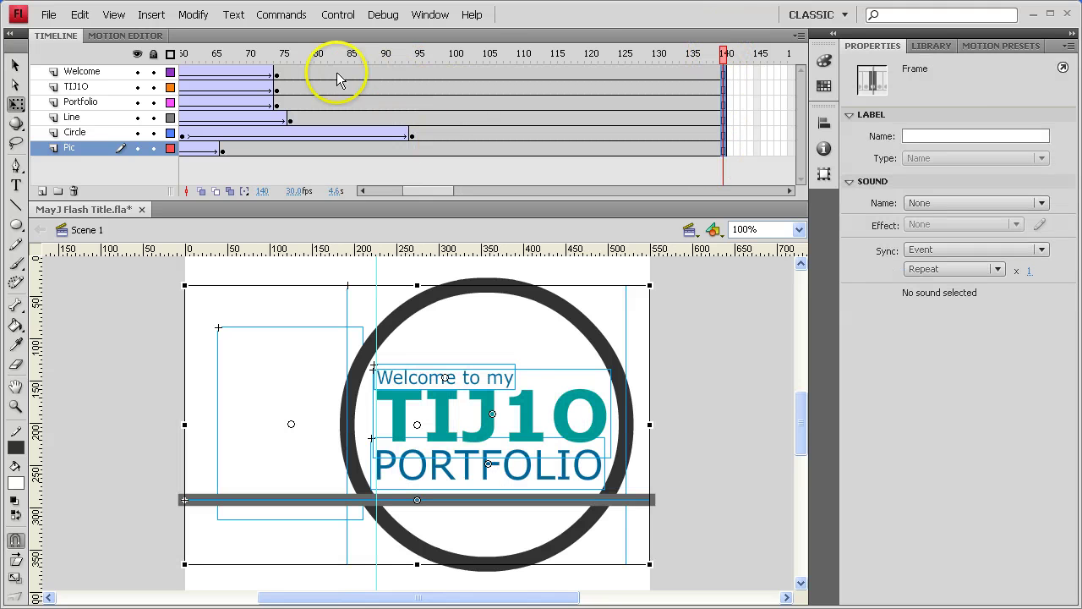
pyautogui.hotkey('ctrl', 'Return')
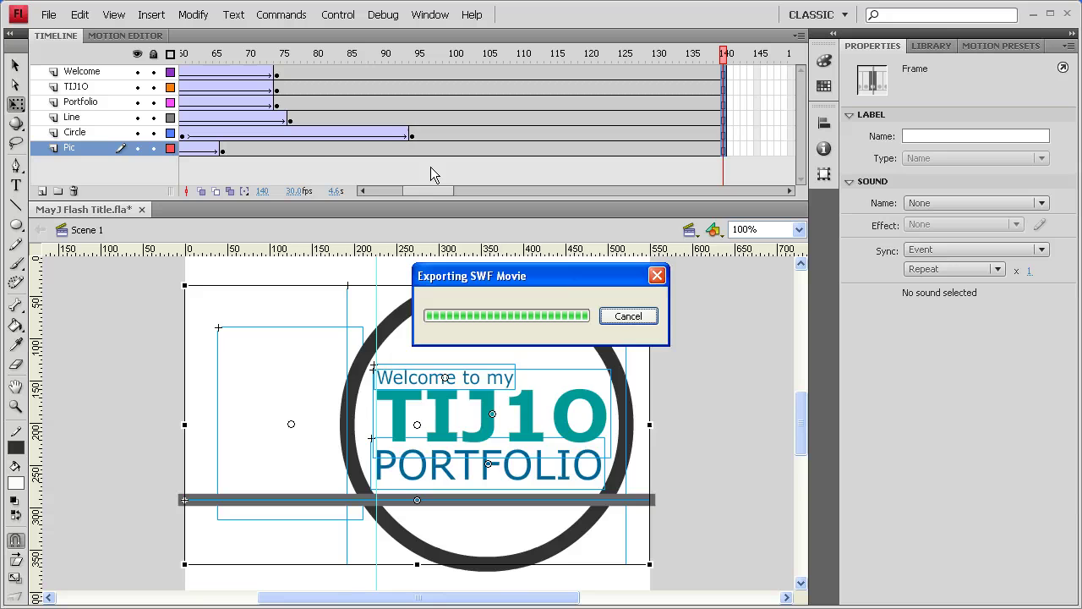